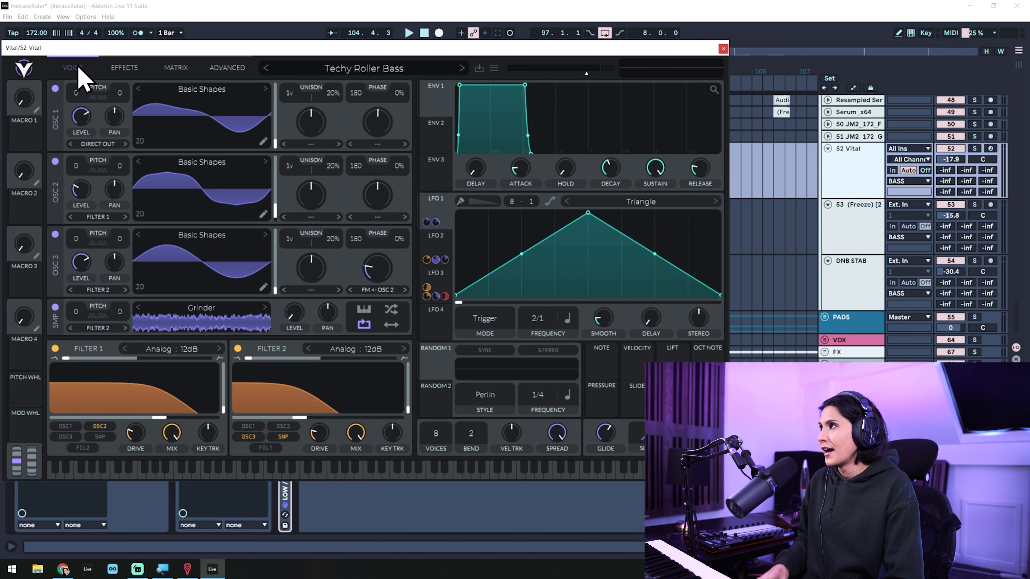
Step: Play back the Techy Roller Bass patch, then inspect the Rift effect on the 52 Vital track
{"action": "key", "text": "space"}
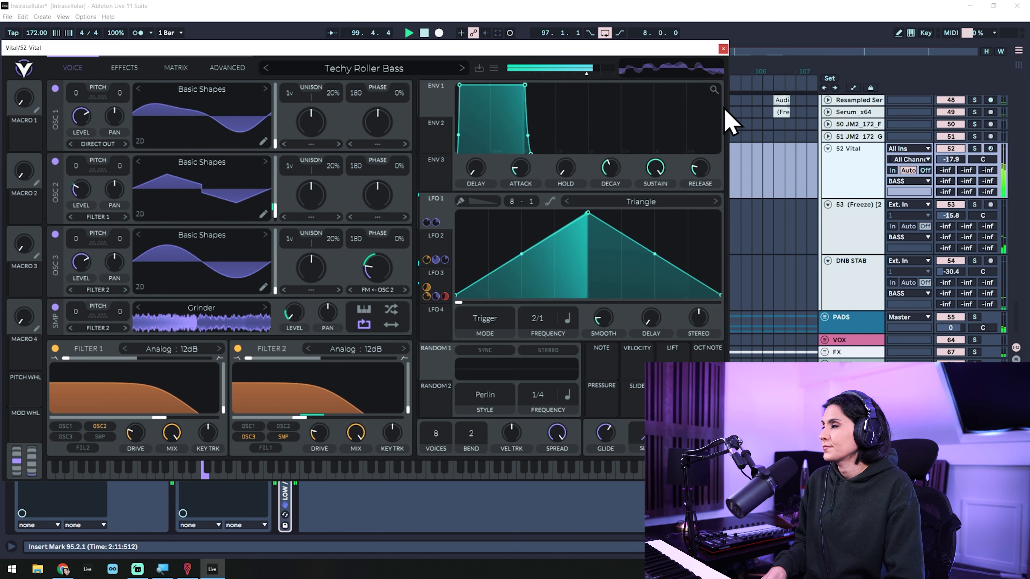
{"action": "left_click", "coordinate": [724, 49]}
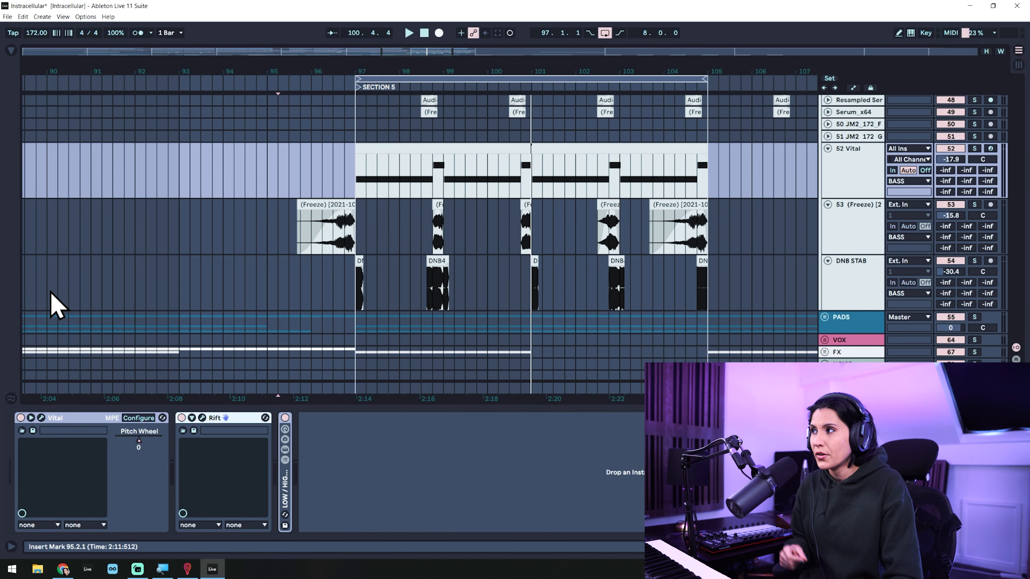
{"action": "left_click", "coordinate": [202, 418]}
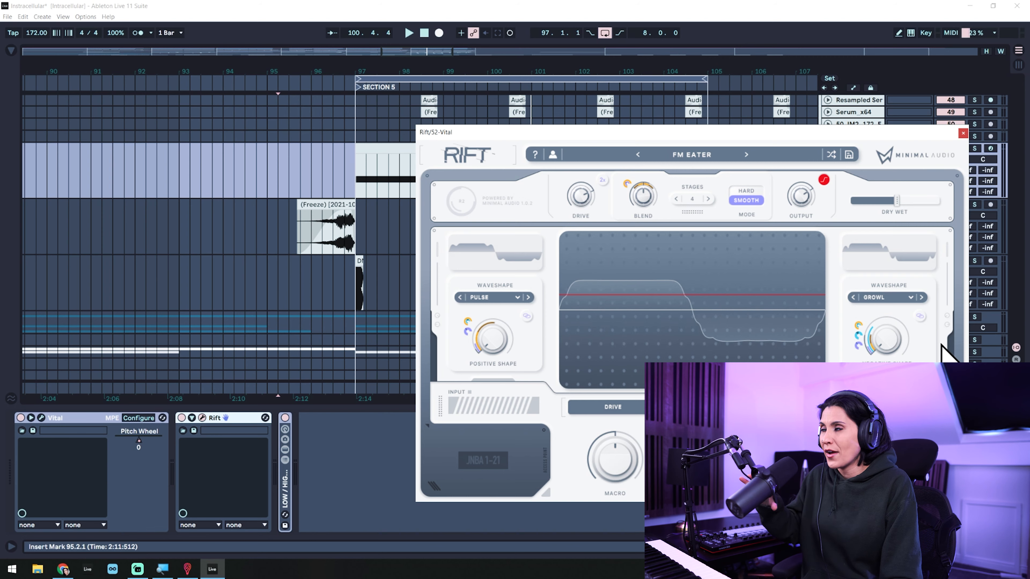
{"action": "left_click", "coordinate": [962, 133]}
Step: Unfold the LOW / HIGH STEREO BASS PROCESSING rack, examine the devices on its LOW and HIGH chains, and fold it again
{"action": "double_click", "coordinate": [283, 496]}
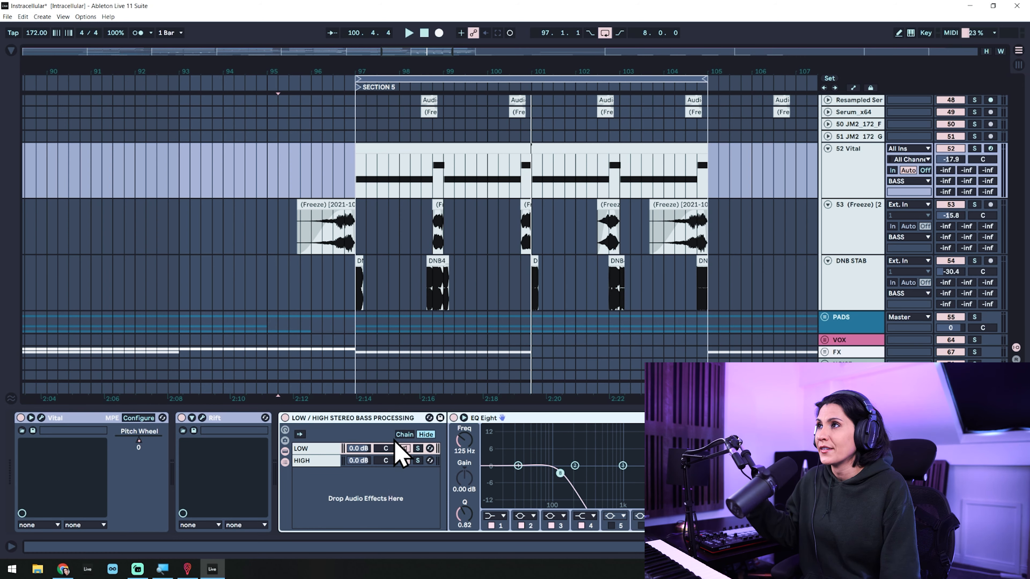
{"action": "left_click", "coordinate": [325, 458]}
{"action": "left_click", "coordinate": [322, 463]}
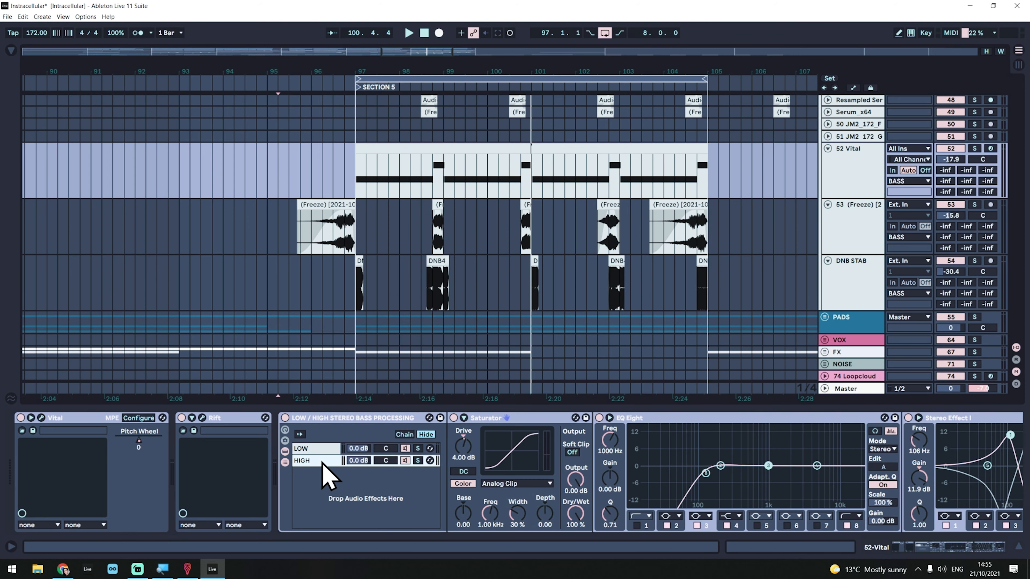
{"action": "left_click_drag", "start_coordinate": [932, 550], "coordinate": [964, 552]}
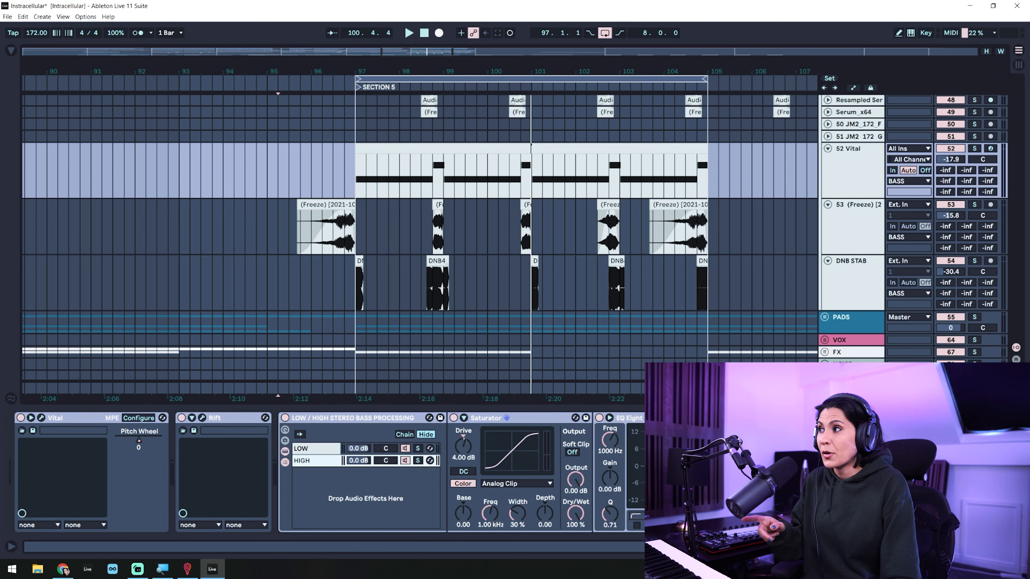
{"action": "double_click", "coordinate": [410, 420]}
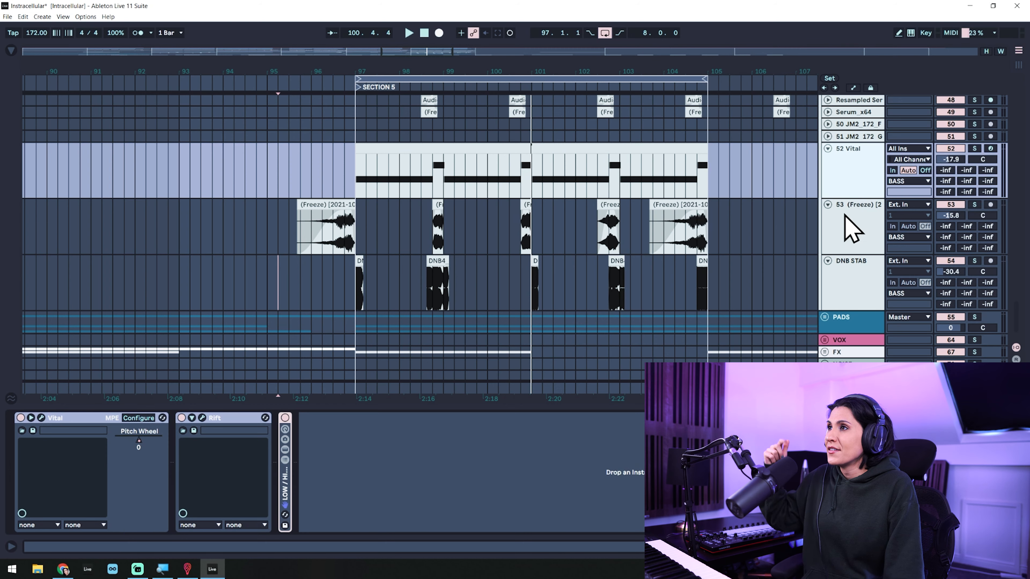
Step: Show the effects on the frozen audio track 53 and audition that track in solo
{"action": "left_click", "coordinate": [871, 220]}
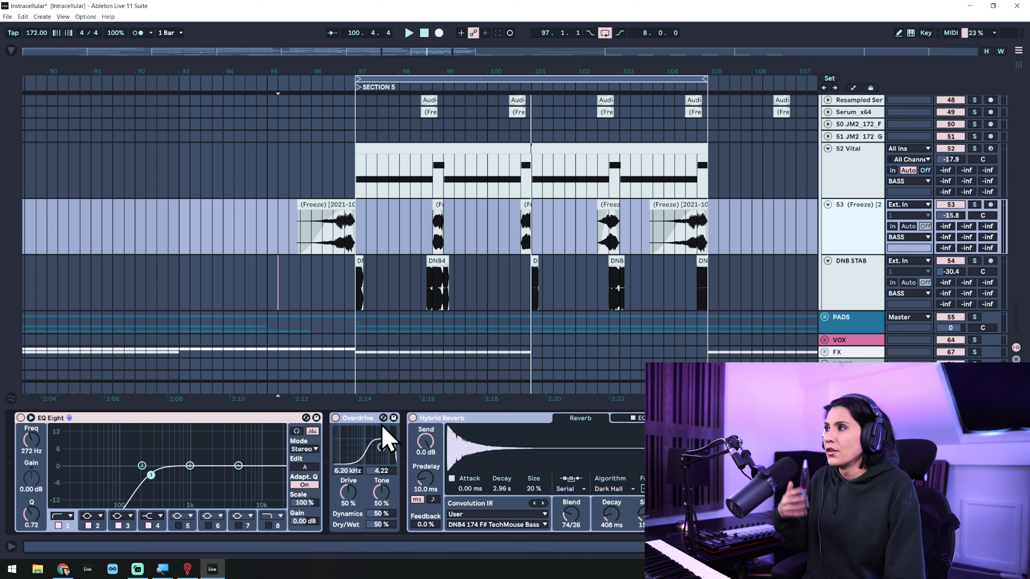
{"action": "left_click", "coordinate": [974, 204]}
{"action": "key", "text": "space"}
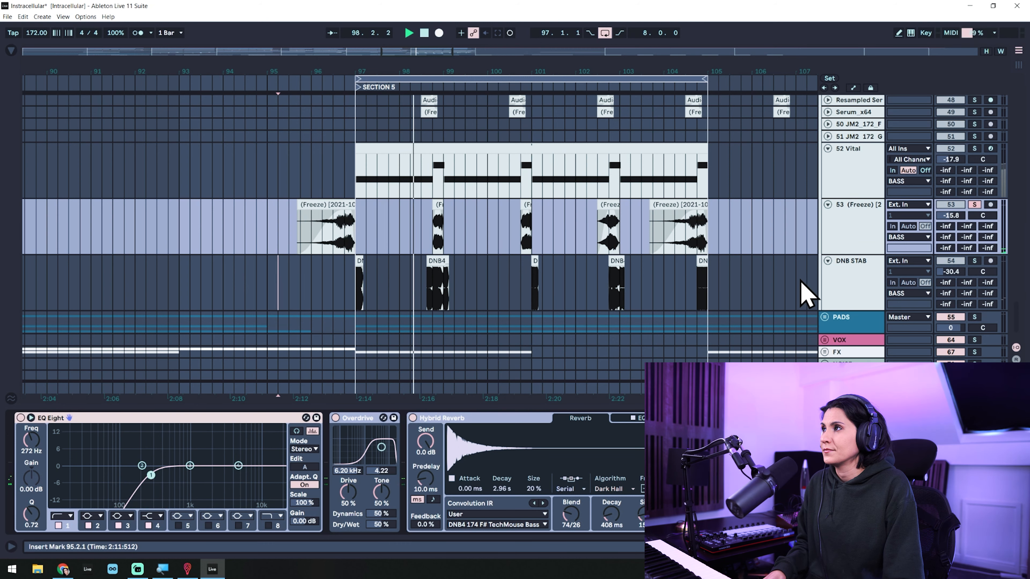
{"action": "left_click", "coordinate": [974, 205]}
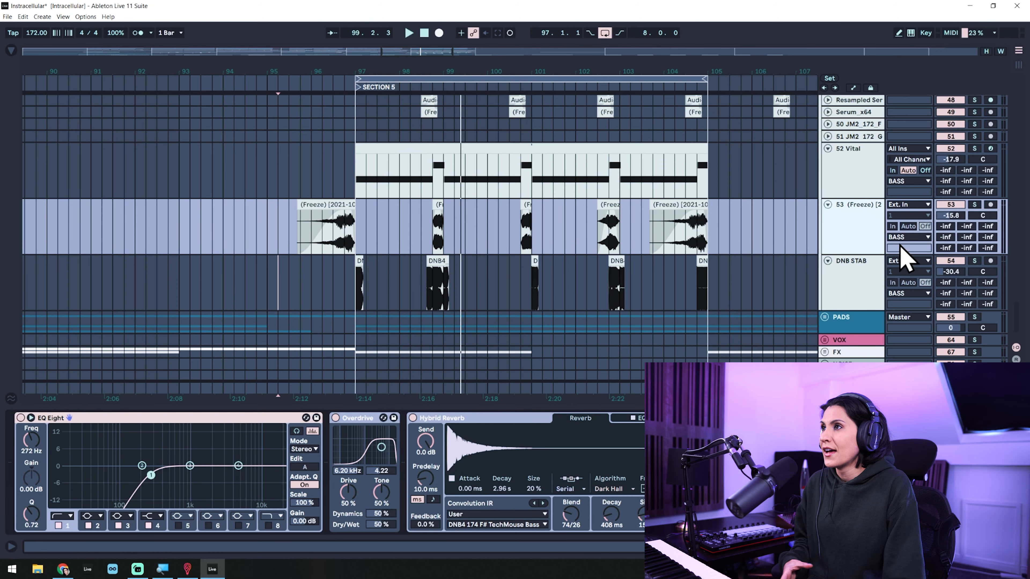
Step: Show the effects on the DNB STAB track and audition it in solo from just before Section 5
{"action": "left_click", "coordinate": [867, 281]}
{"action": "mouse_move", "coordinate": [355, 71]}
{"action": "left_mouse_down"}
{"action": "mouse_move", "coordinate": [355, 129]}
{"action": "mouse_move", "coordinate": [352, 62]}
{"action": "left_mouse_up"}
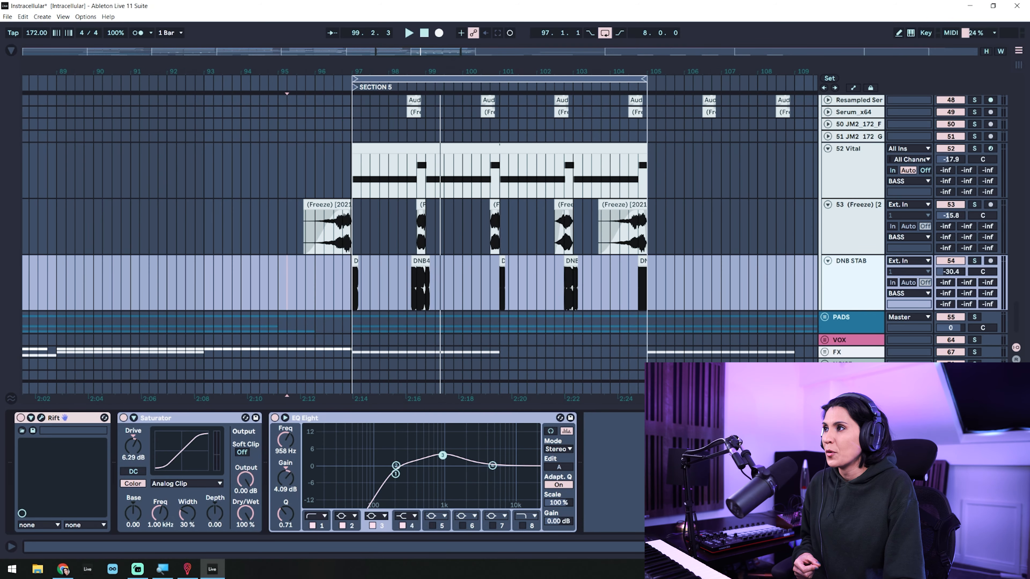
{"action": "left_click", "coordinate": [853, 224]}
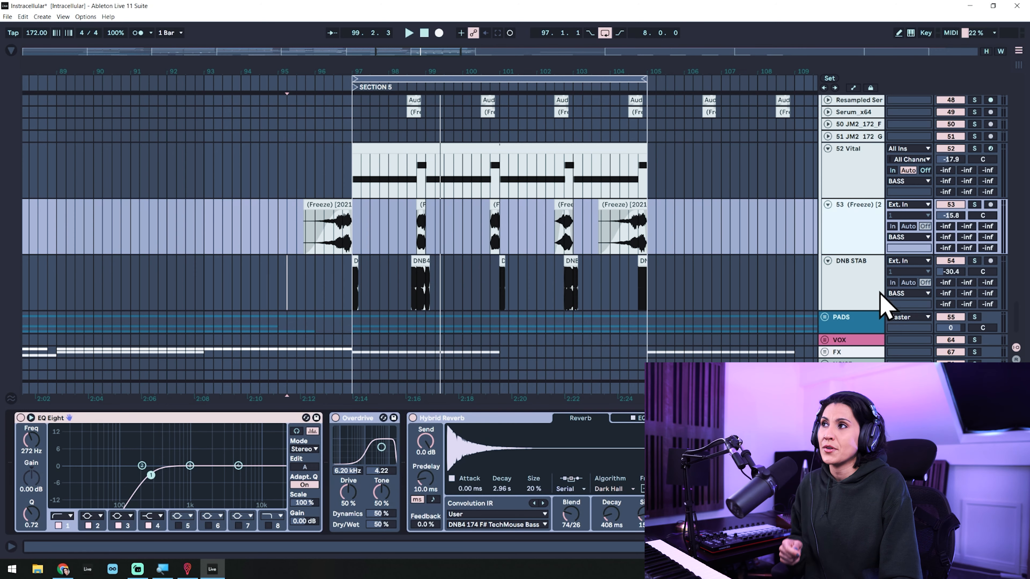
{"action": "left_click", "coordinate": [867, 284]}
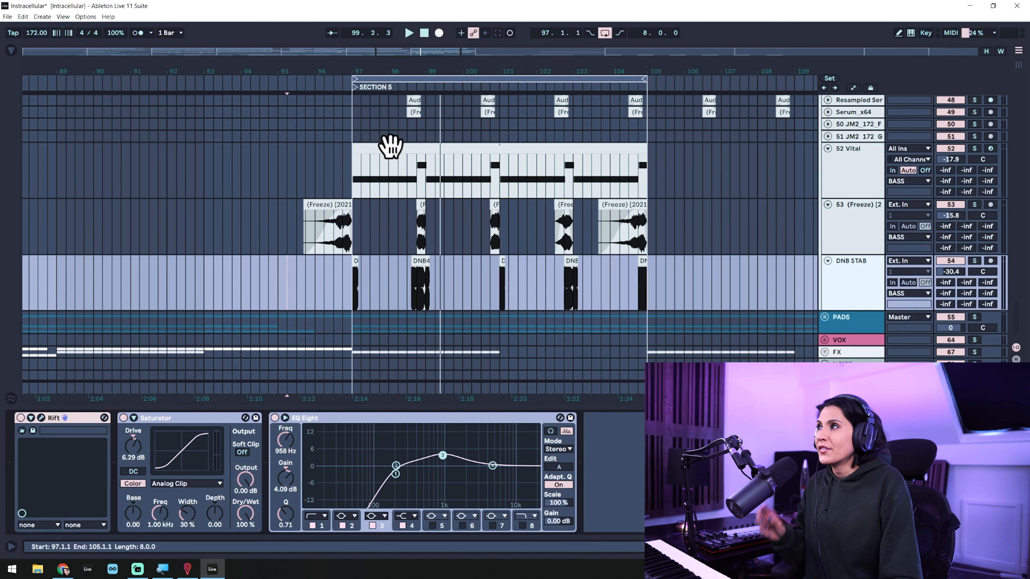
{"action": "left_click", "coordinate": [975, 261]}
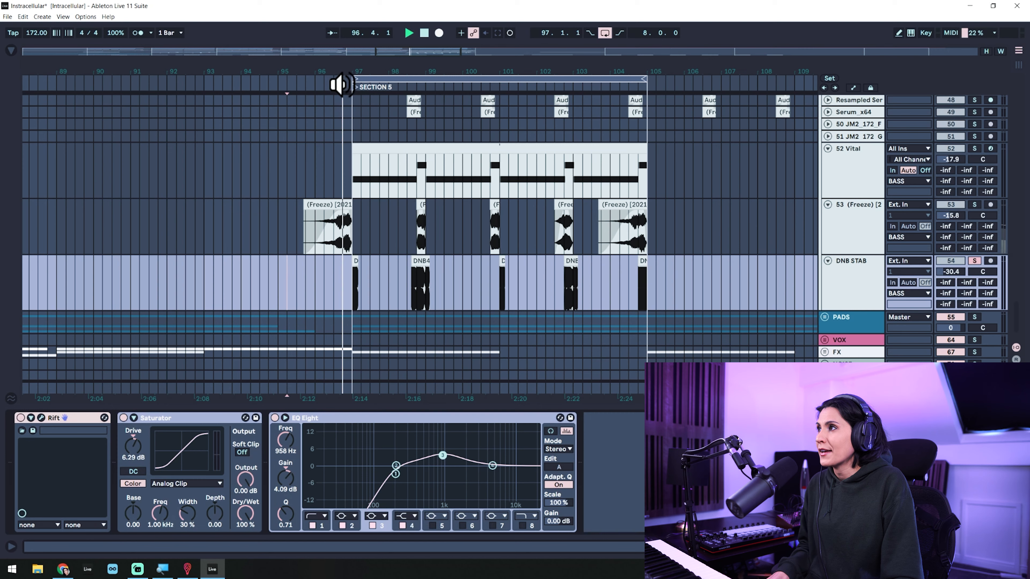
{"action": "left_click", "coordinate": [340, 87]}
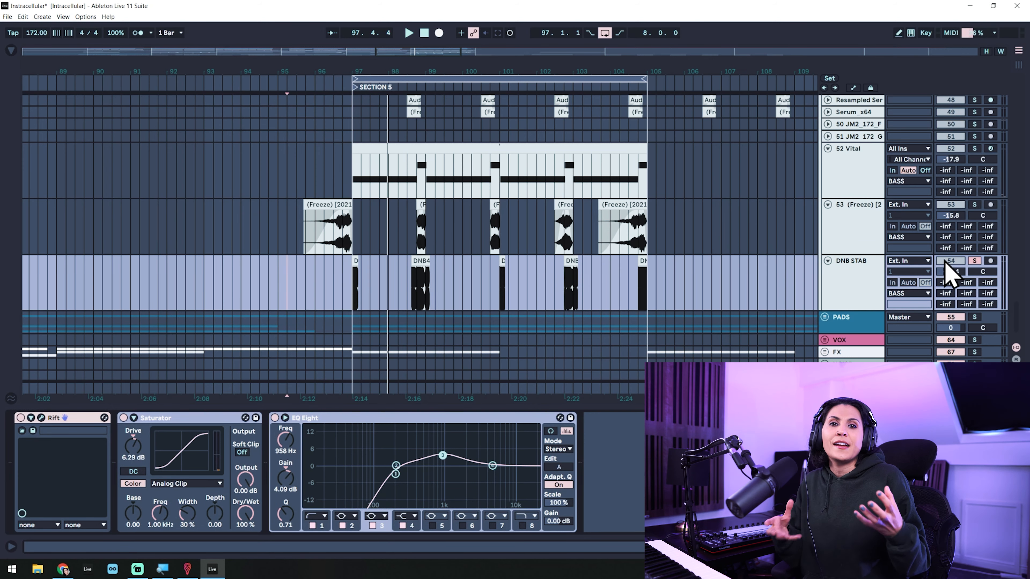
Step: Solo the 52 Vital track and play it from just before Section 5
{"action": "left_click", "coordinate": [974, 149]}
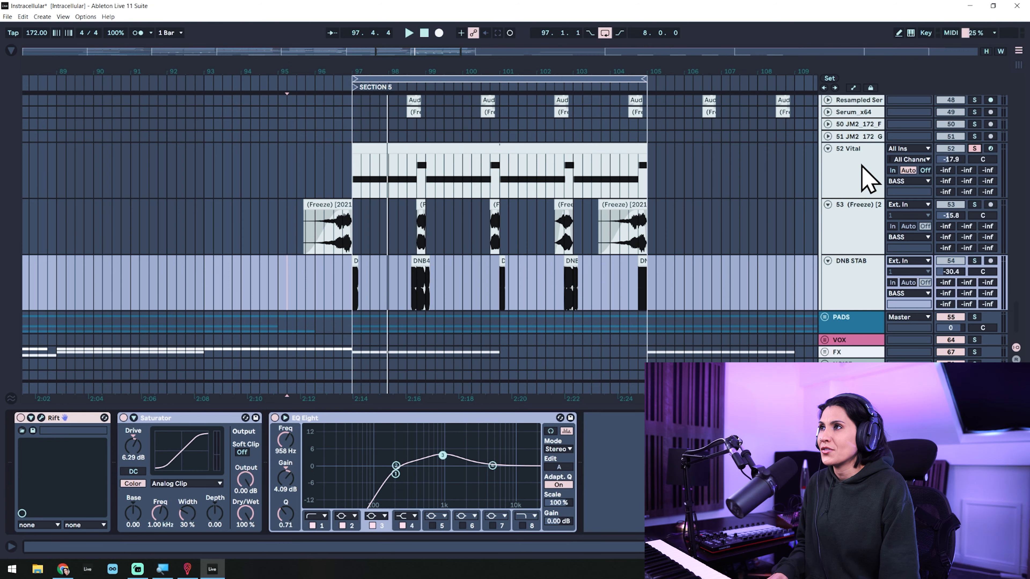
{"action": "left_click", "coordinate": [866, 180]}
{"action": "left_click", "coordinate": [342, 87]}
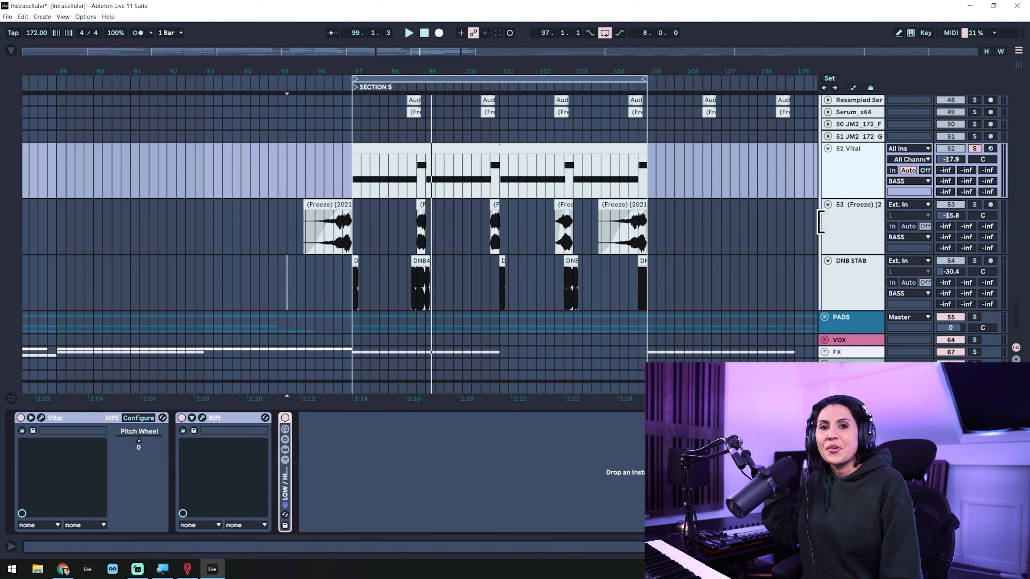
Step: Duplicate the 52 Vital track and open the copy's Vital synth at its Init Preset
{"action": "key", "text": "ctrl+d"}
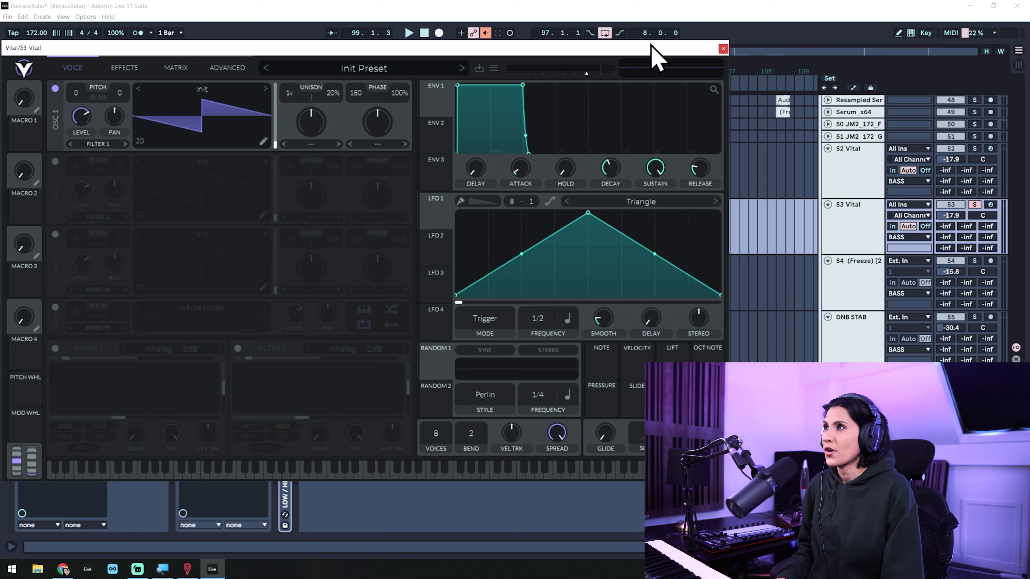
{"action": "left_click", "coordinate": [723, 49]}
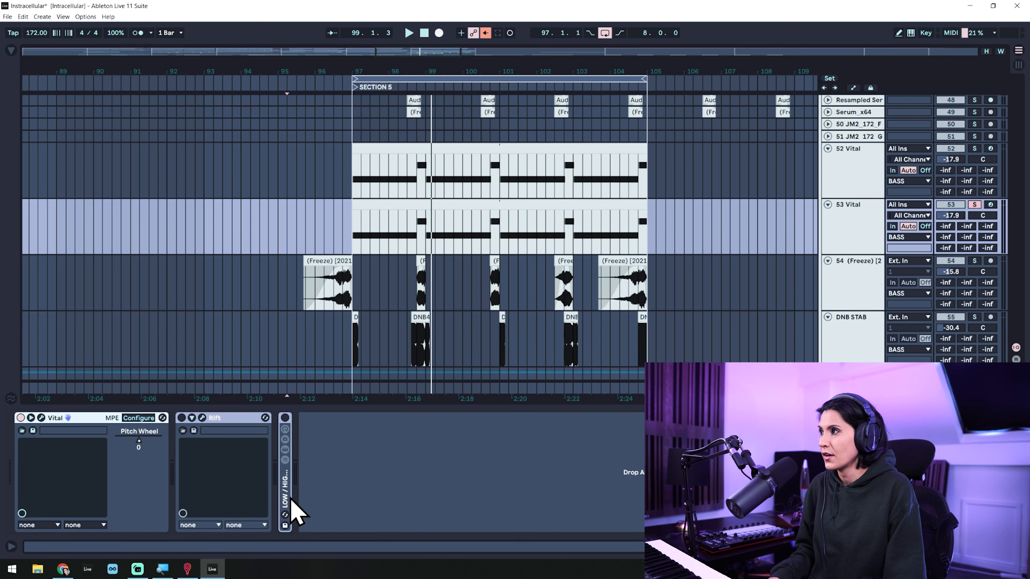
{"action": "left_click", "coordinate": [41, 418]}
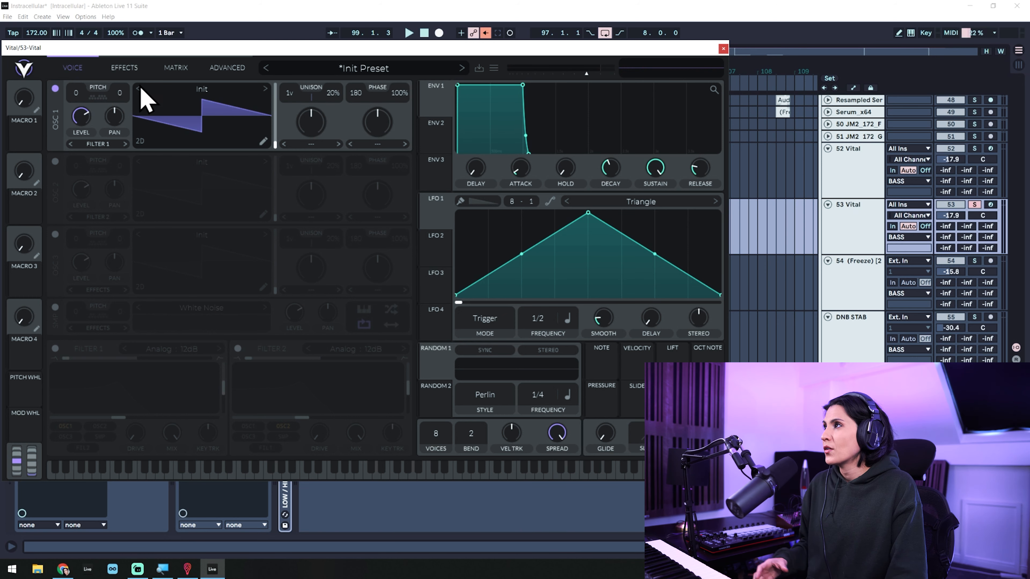
Step: Load the factory Basic Shapes wavetable into oscillator 1
{"action": "left_click", "coordinate": [225, 93]}
{"action": "left_click", "coordinate": [310, 135]}
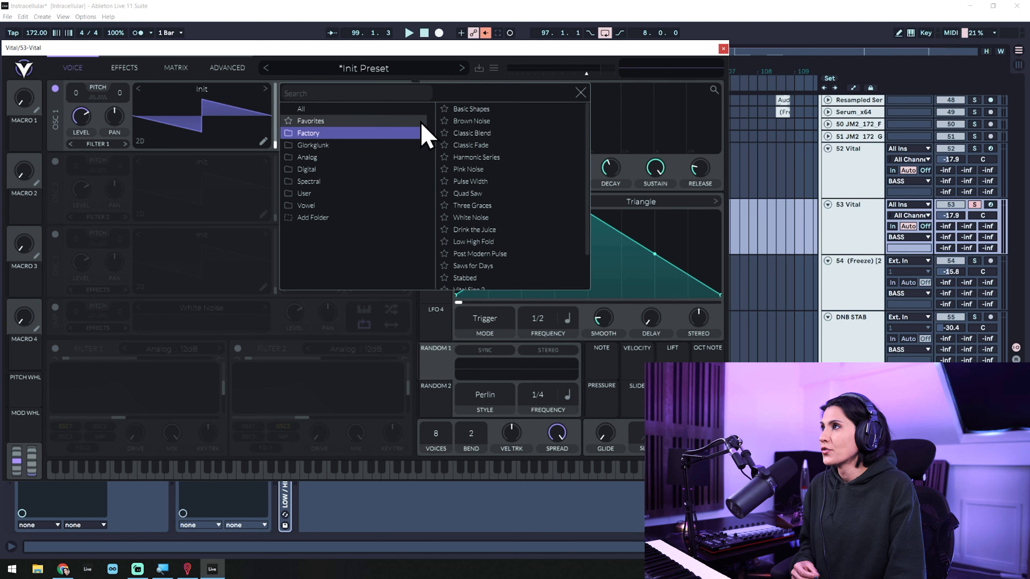
{"action": "left_click", "coordinate": [472, 110]}
{"action": "left_click", "coordinate": [580, 93]}
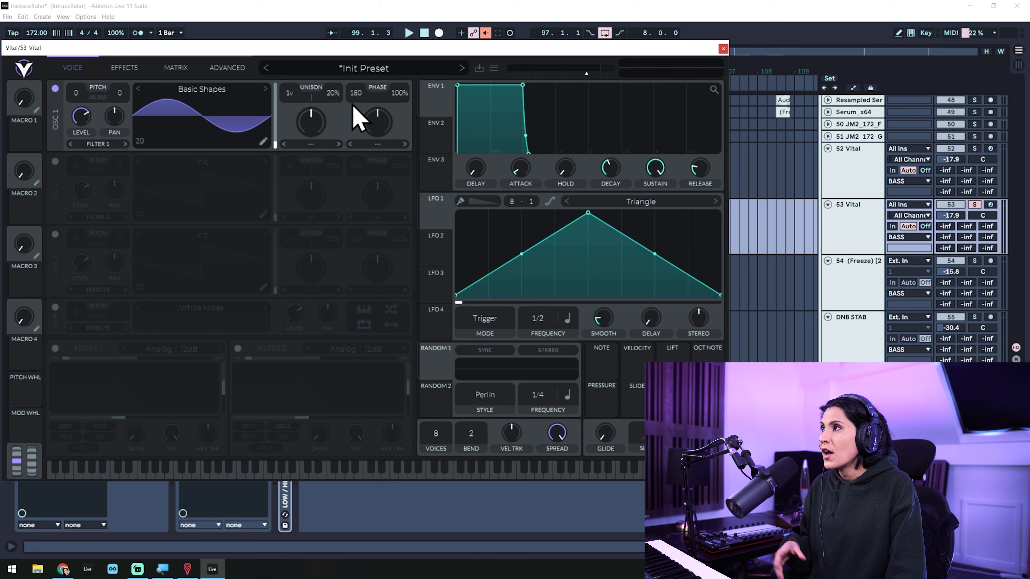
Step: Set oscillator 1's phase randomisation to 0% and route its output to Direct Out
{"action": "left_click_drag", "start_coordinate": [401, 106], "coordinate": [453, 294]}
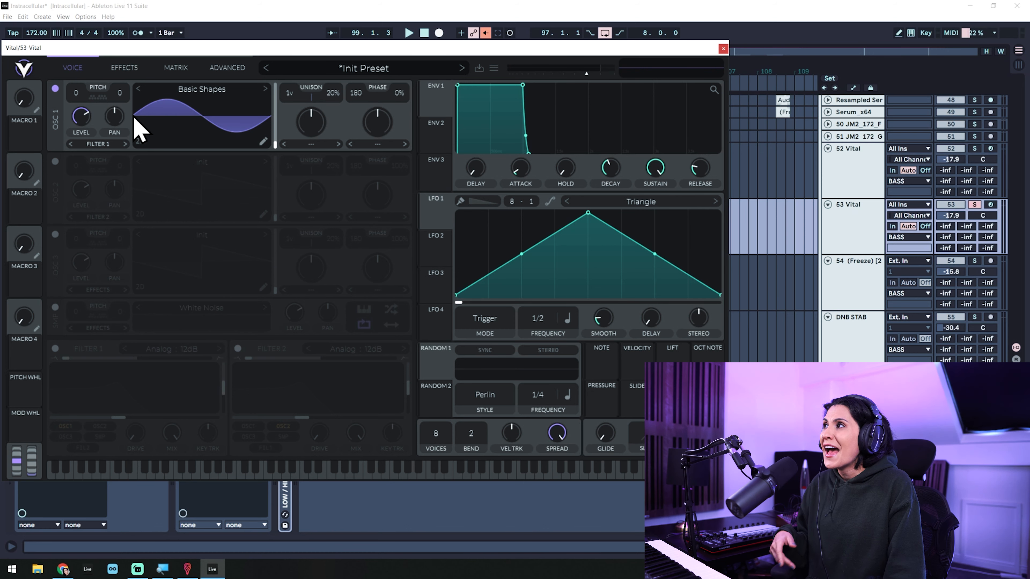
{"action": "left_click", "coordinate": [100, 144]}
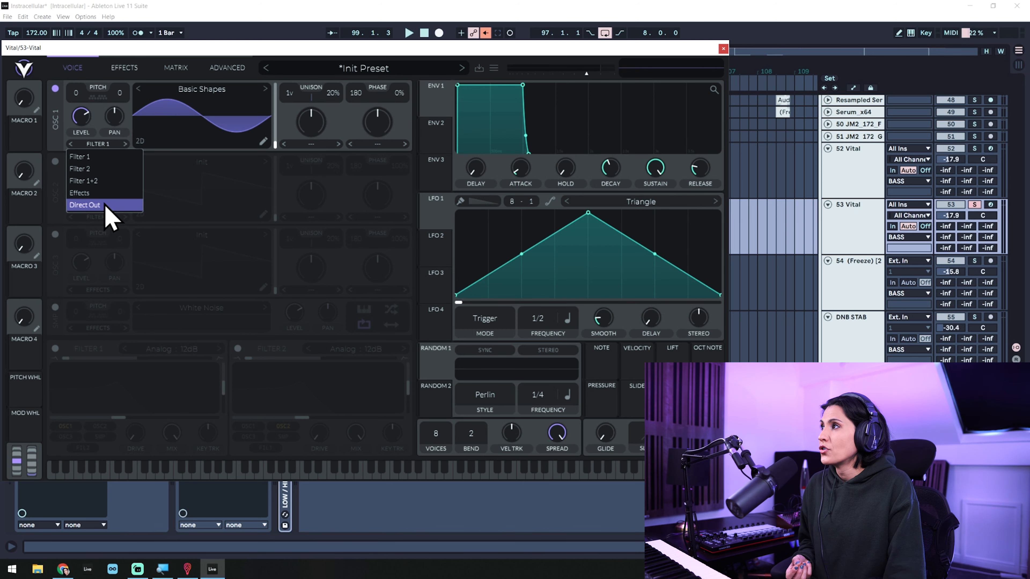
{"action": "left_click", "coordinate": [106, 215]}
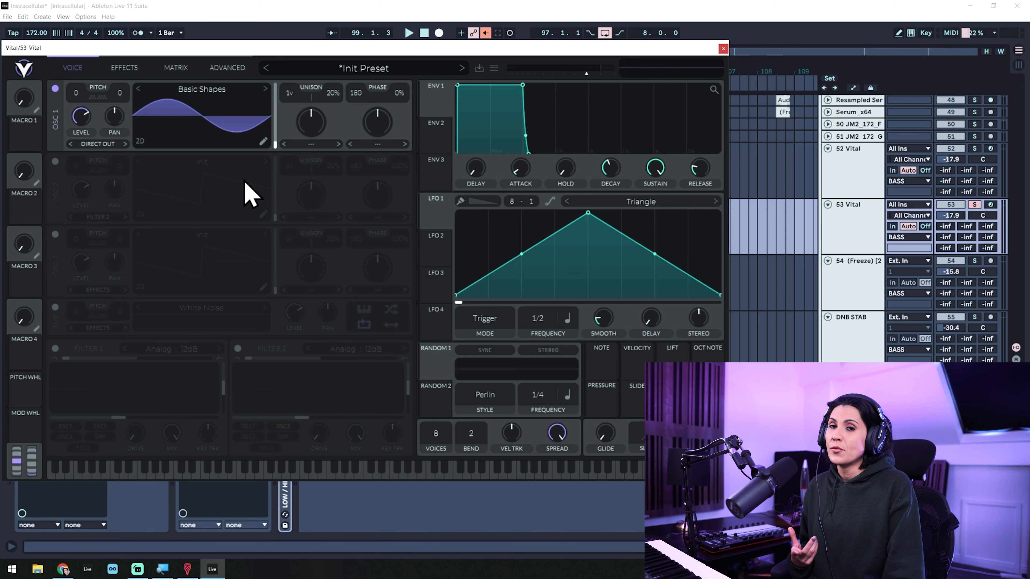
Step: Add small second and third harmonics to oscillator 1's sine wave in the wavetable editor
{"action": "left_click", "coordinate": [263, 141]}
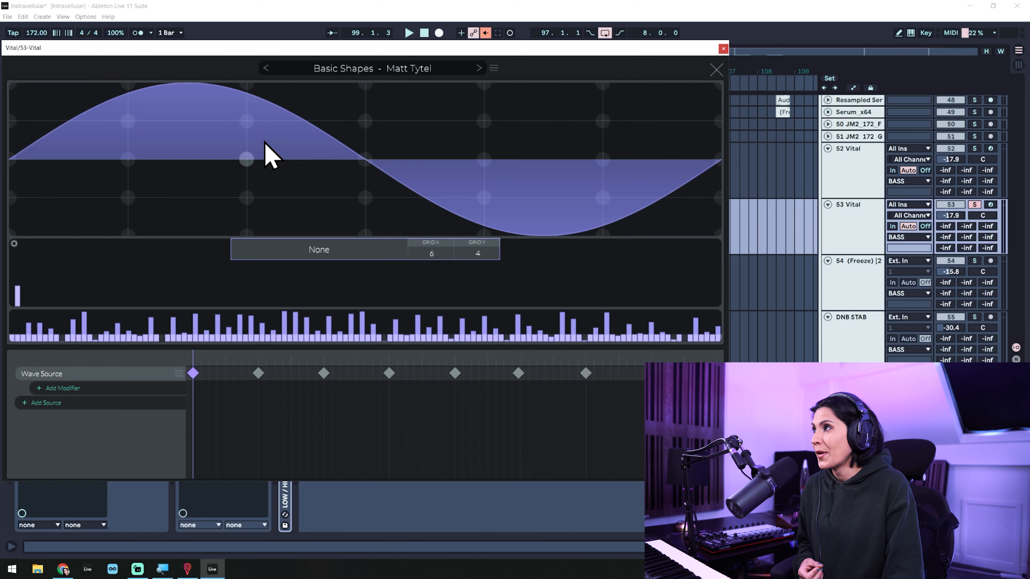
{"action": "left_click", "coordinate": [23, 302]}
{"action": "left_click_drag", "start_coordinate": [24, 301], "coordinate": [30, 299]}
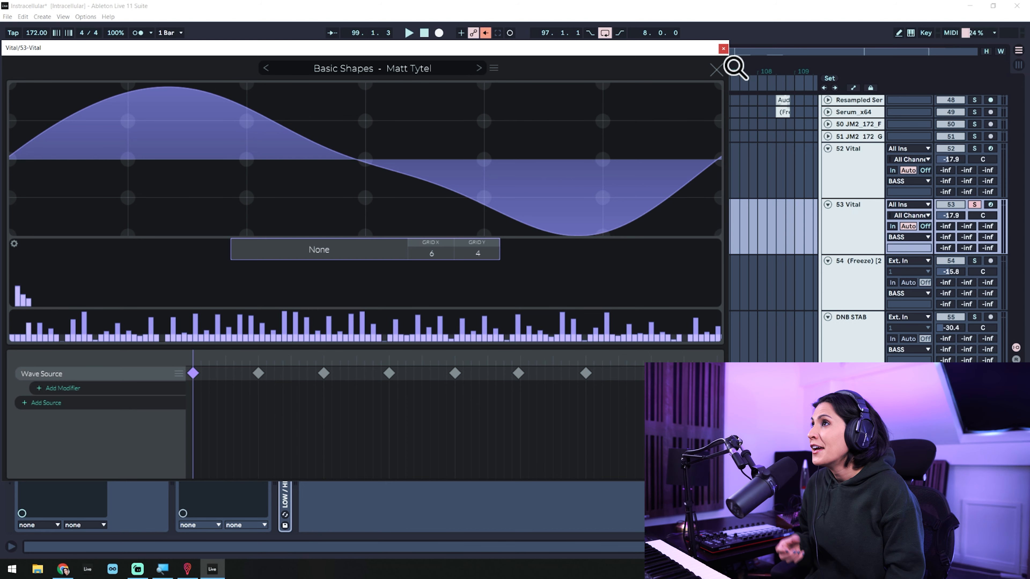
{"action": "left_click", "coordinate": [716, 70]}
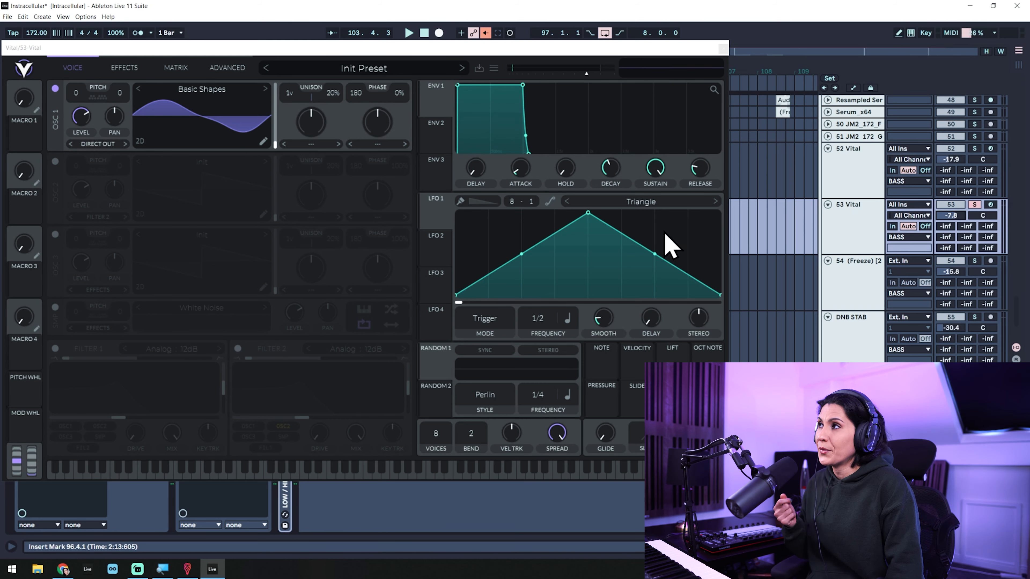
Step: Lengthen the attack of ENV 1 slightly and check the sound with playback
{"action": "left_click_drag", "start_coordinate": [458, 86], "coordinate": [461, 86]}
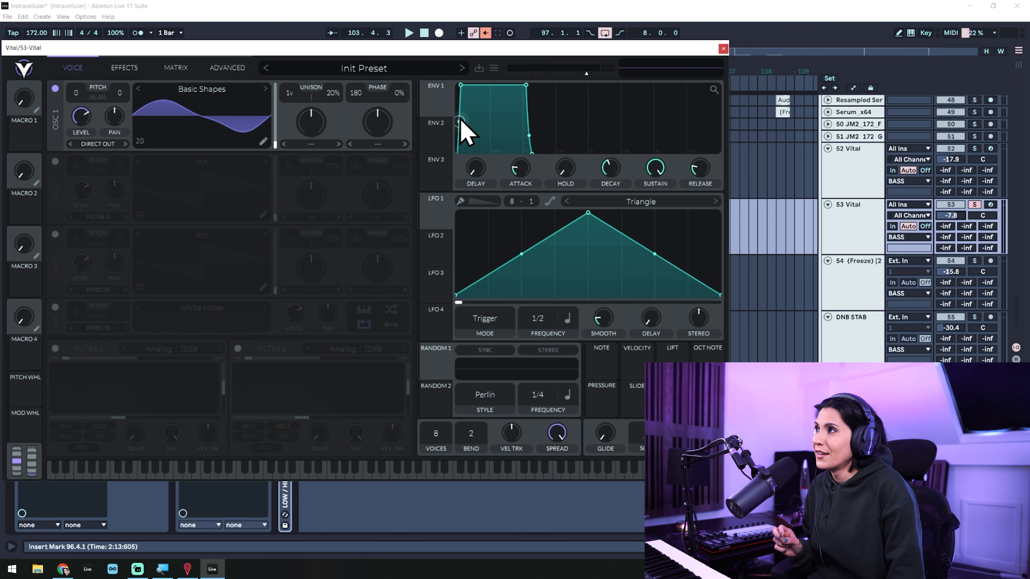
{"action": "key", "text": "space"}
{"action": "scroll", "coordinate": [822, 266], "scroll_direction": "down", "scroll_amount": 1}
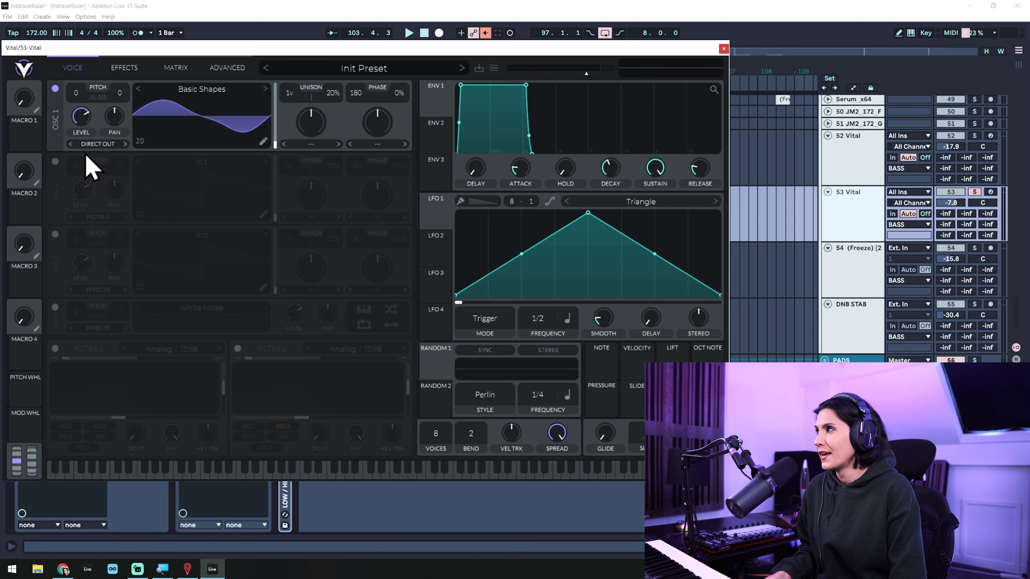
Step: Enable oscillator 2 and load the factory Basic Shapes wavetable into it
{"action": "left_click", "coordinate": [55, 162]}
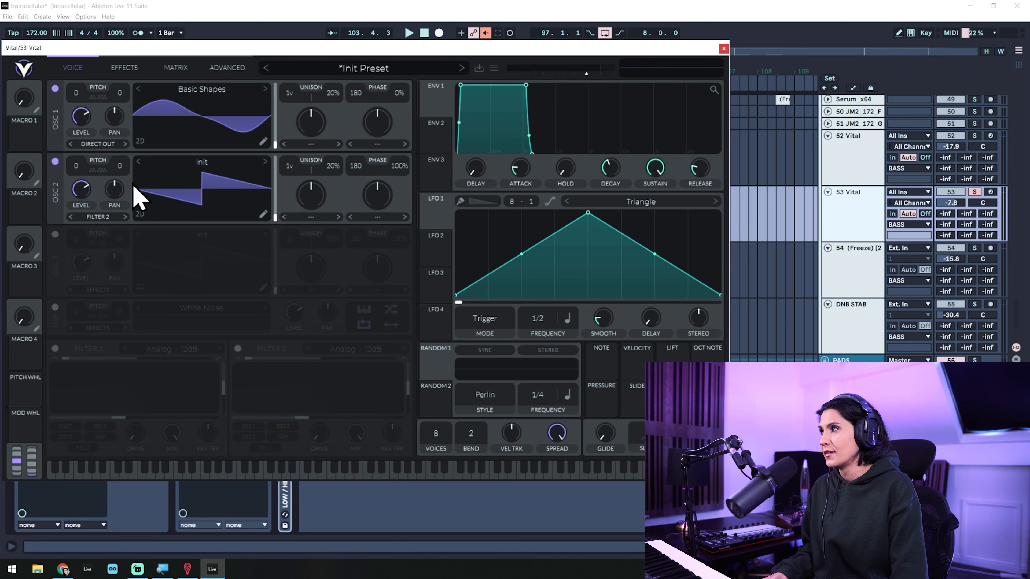
{"action": "left_click", "coordinate": [234, 179]}
{"action": "left_click", "coordinate": [318, 206]}
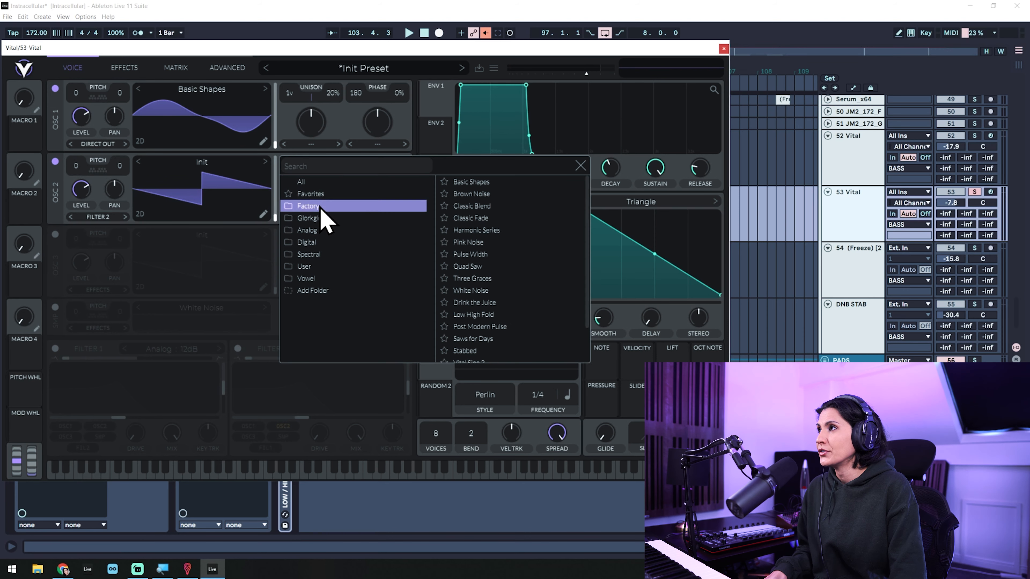
{"action": "left_click", "coordinate": [494, 181]}
{"action": "left_click", "coordinate": [581, 166]}
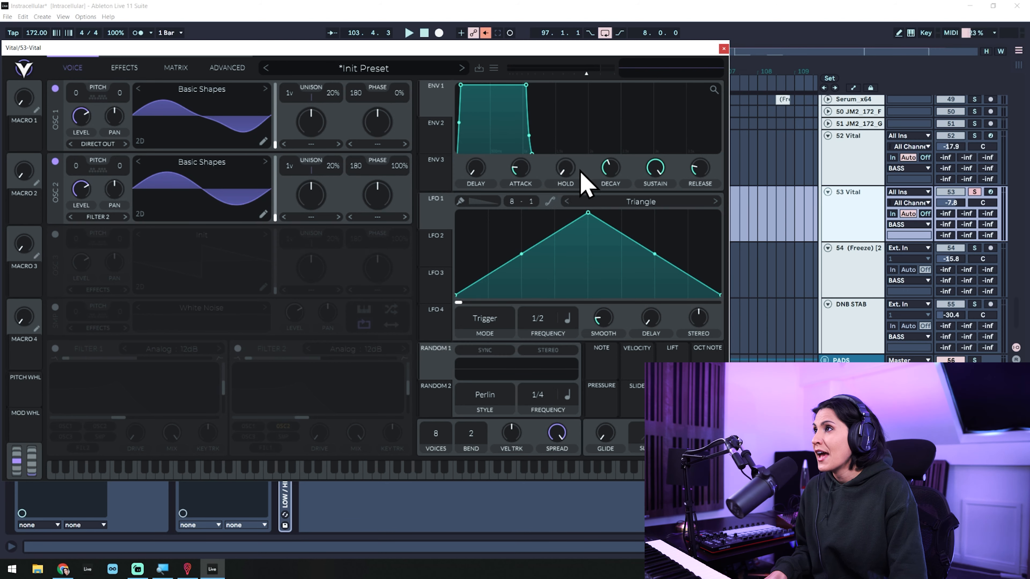
Step: Assign LFO 1 to modulate oscillator 2's wavetable position
{"action": "left_click_drag", "start_coordinate": [278, 230], "coordinate": [295, 211]}
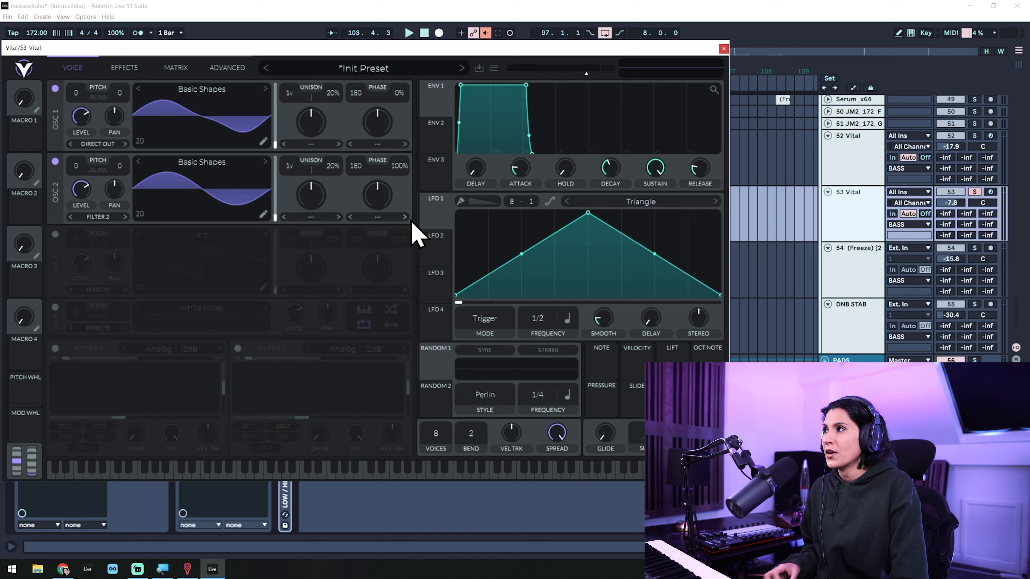
{"action": "left_click_drag", "start_coordinate": [435, 215], "coordinate": [265, 193]}
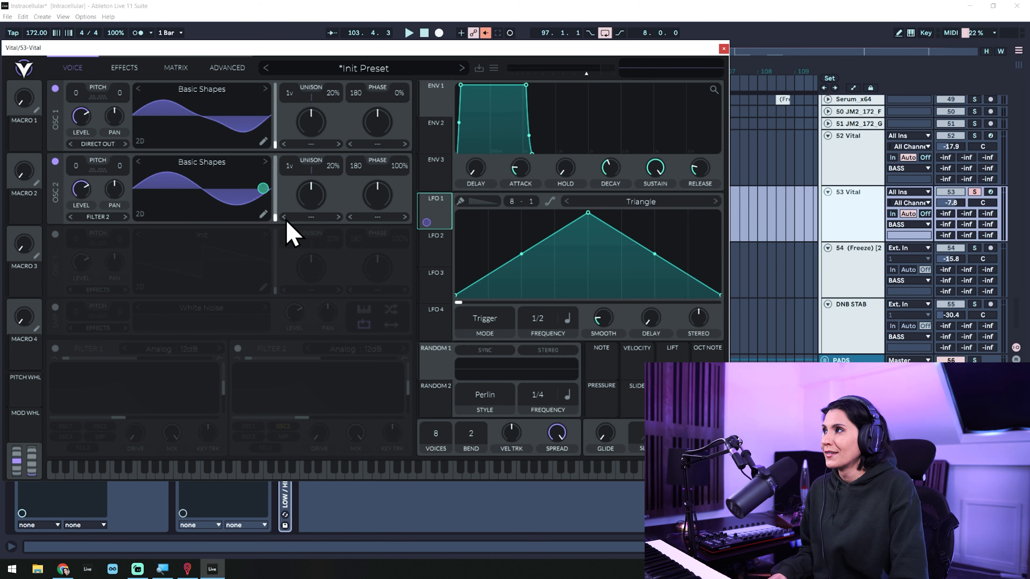
Step: Slow LFO 1's frequency to 2/1 and inspect oscillator 2's Basic Shapes wavetable in the wavetable editor
{"action": "key", "text": "space"}
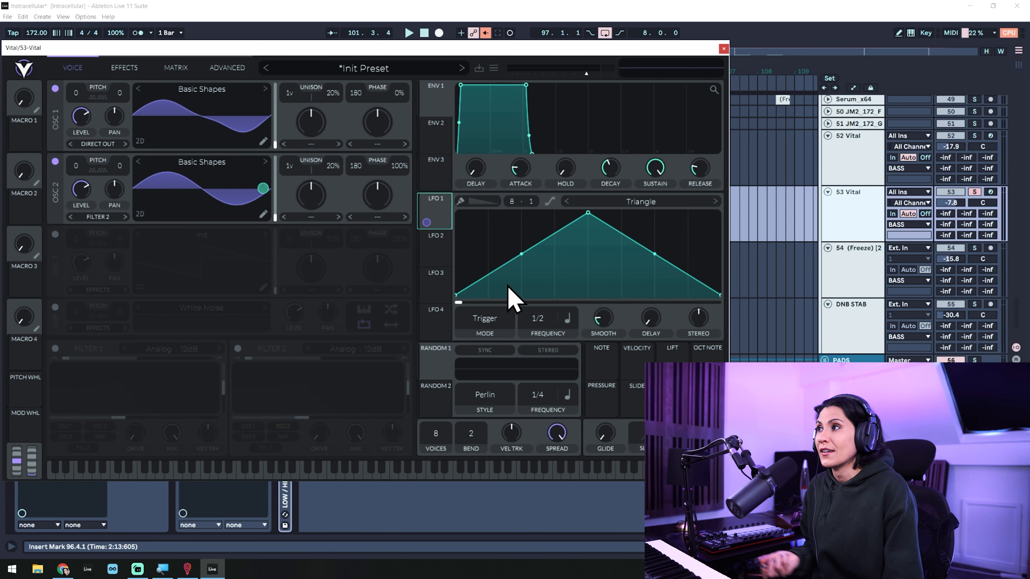
{"action": "left_click_drag", "start_coordinate": [542, 316], "coordinate": [570, 379]}
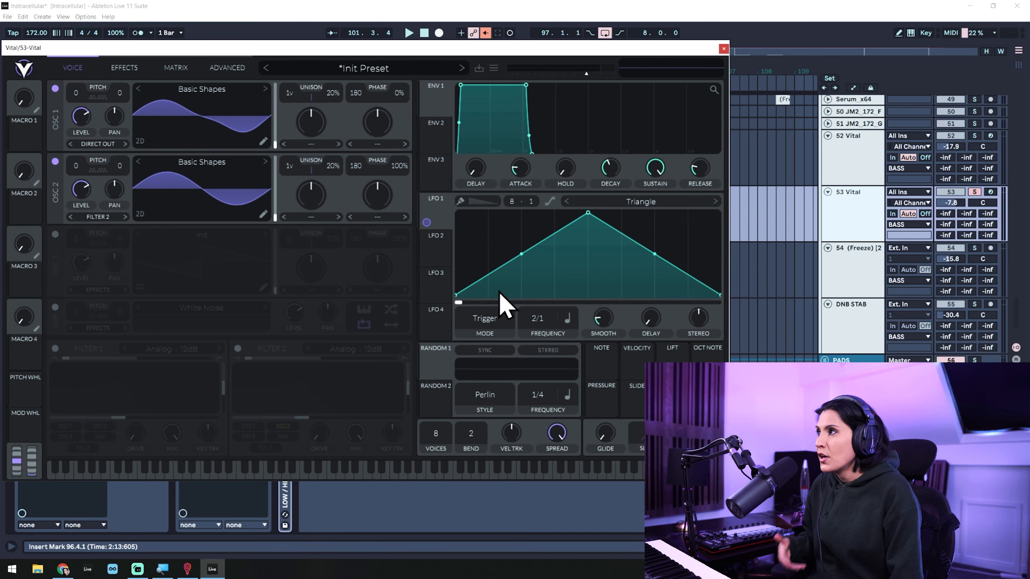
{"action": "left_click", "coordinate": [263, 213]}
{"action": "left_click", "coordinate": [332, 248]}
{"action": "left_click", "coordinate": [288, 279]}
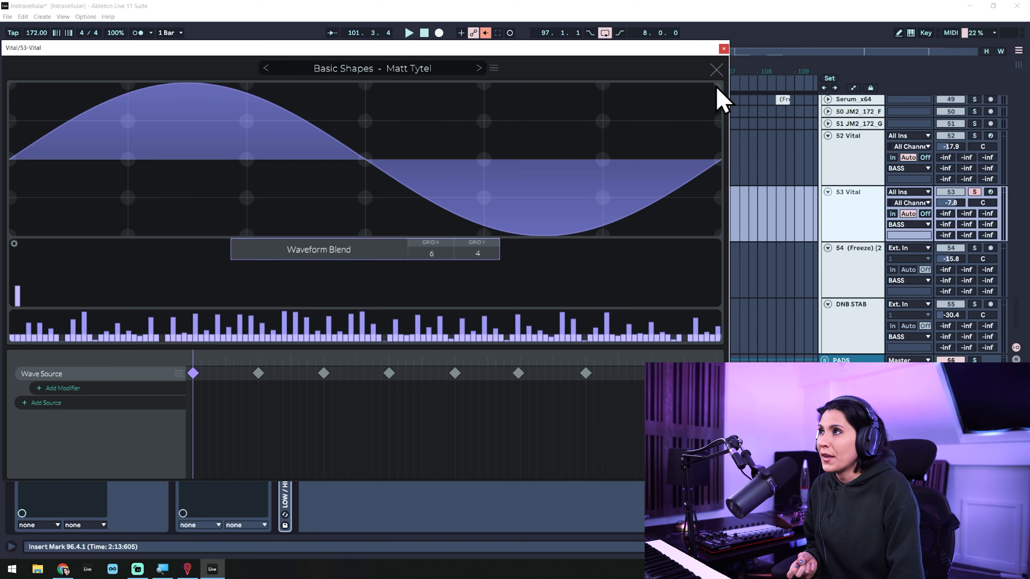
{"action": "left_click", "coordinate": [714, 70]}
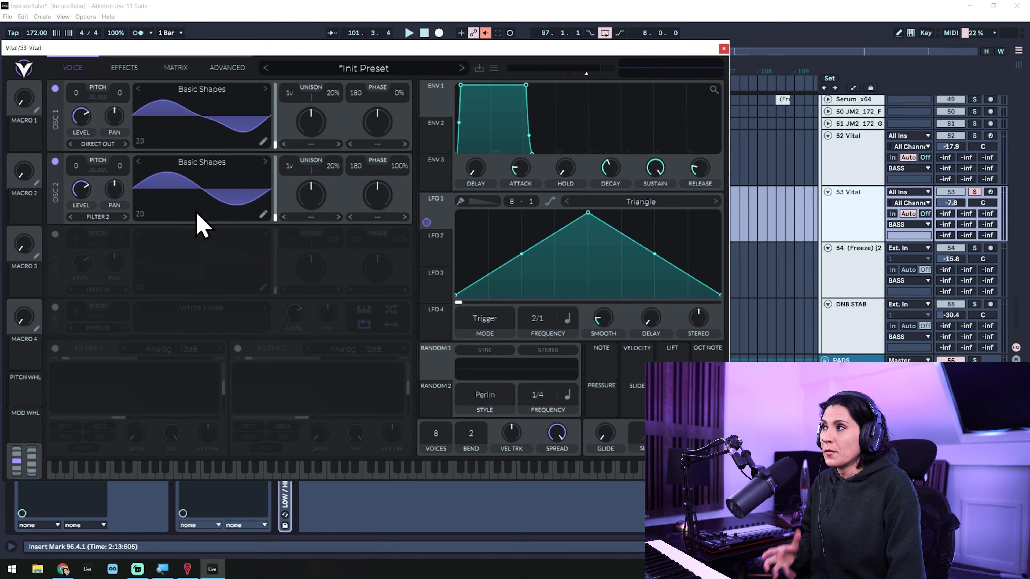
Step: Fine-tune LFO 1's modulation depth on oscillator 2's wavetable position while listening to playback
{"action": "key", "text": "space"}
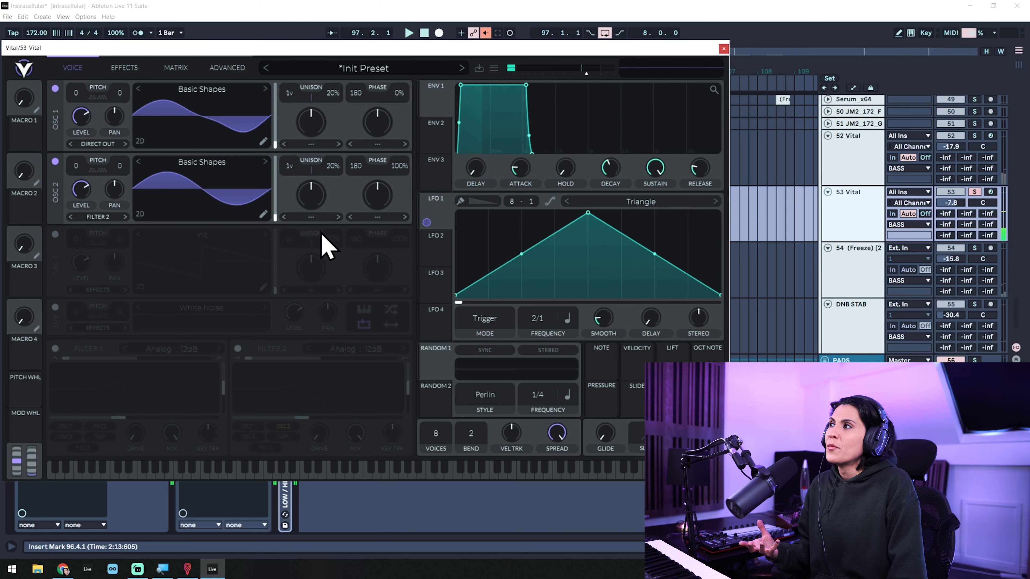
{"action": "left_click_drag", "start_coordinate": [264, 187], "coordinate": [264, 191]}
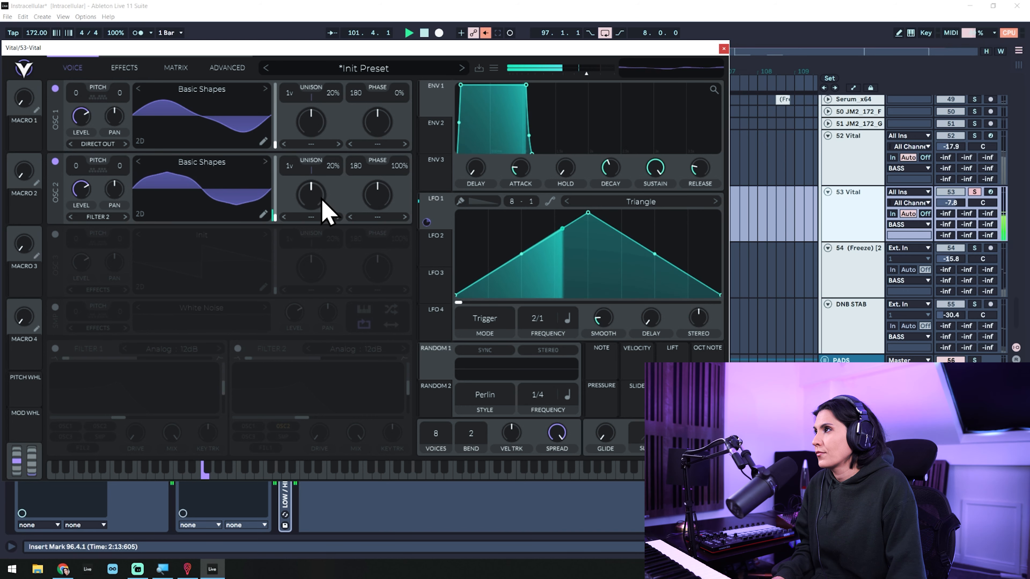
{"action": "key", "text": "space"}
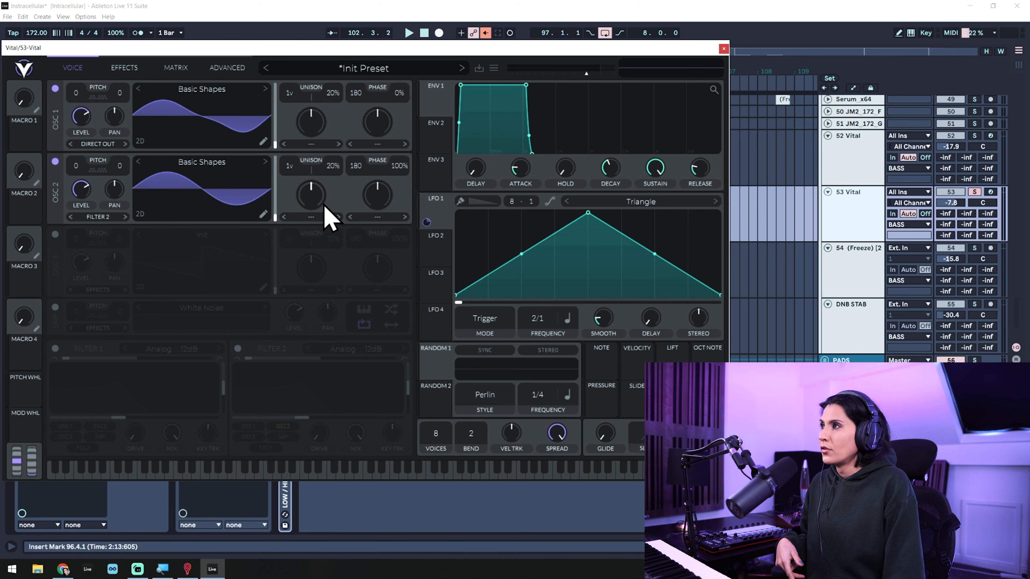
Step: Set LFO 2's frequency to 1/1 and assign it to modulate oscillator 2's lowered level, adjusting the depth during playback
{"action": "left_click_drag", "start_coordinate": [545, 328], "coordinate": [555, 365]}
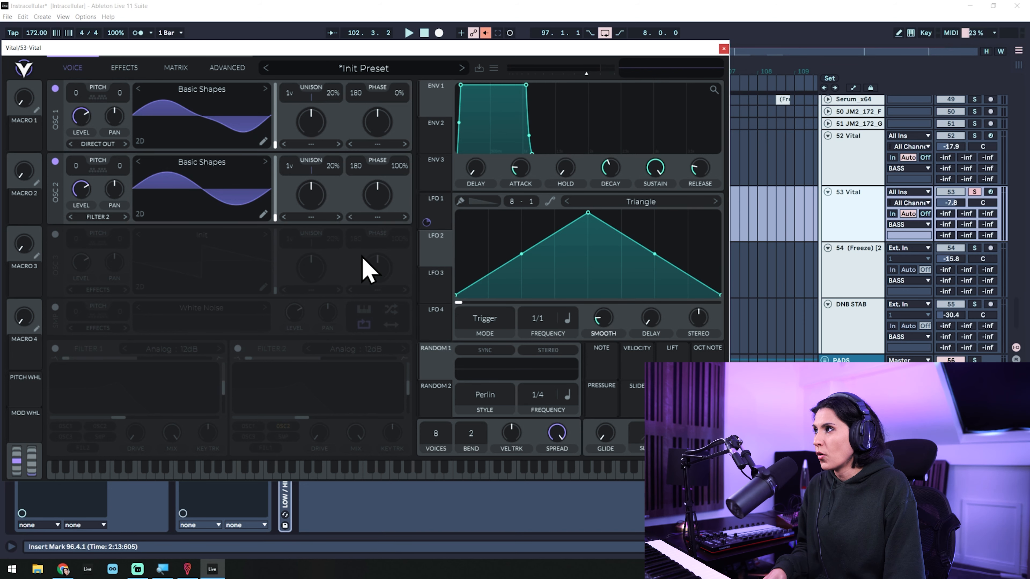
{"action": "left_click_drag", "start_coordinate": [79, 185], "coordinate": [92, 225]}
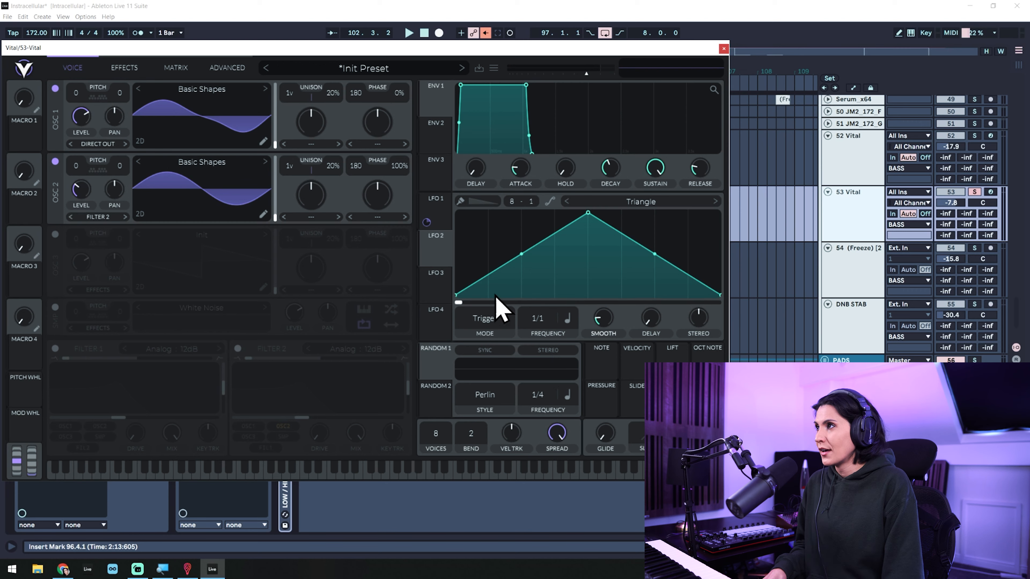
{"action": "left_click_drag", "start_coordinate": [437, 260], "coordinate": [88, 190]}
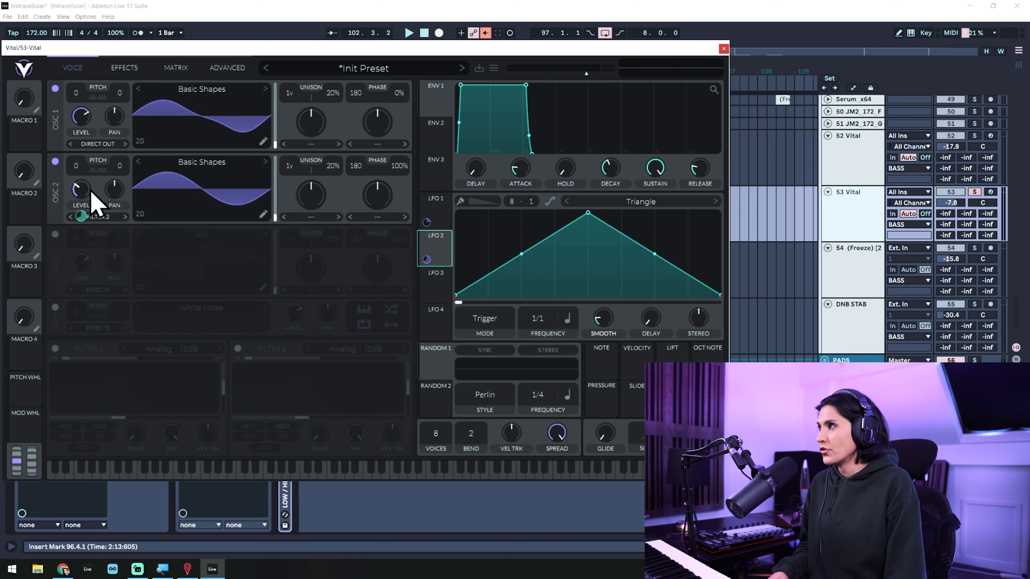
{"action": "key", "text": "space"}
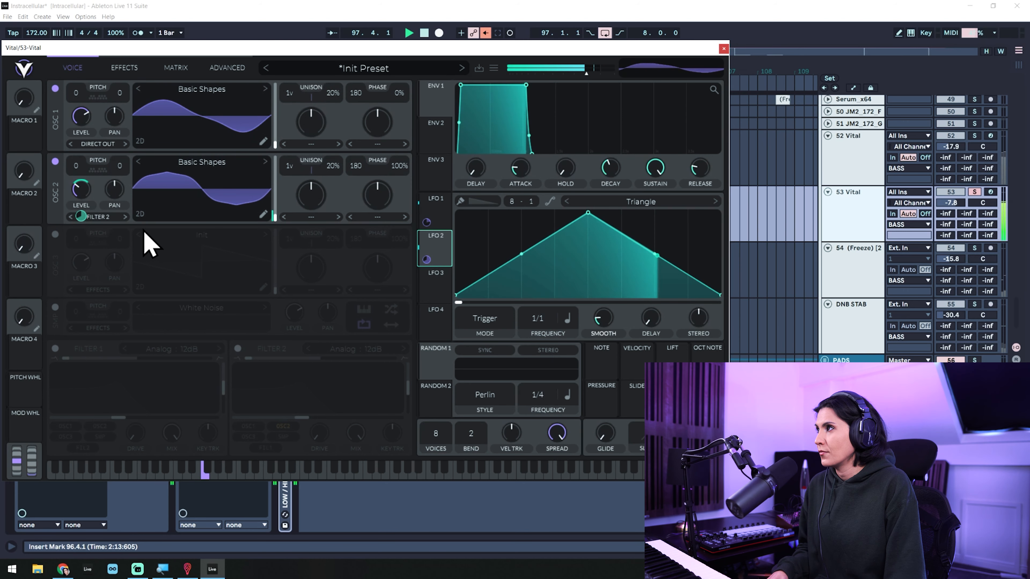
{"action": "left_click_drag", "start_coordinate": [84, 219], "coordinate": [84, 216]}
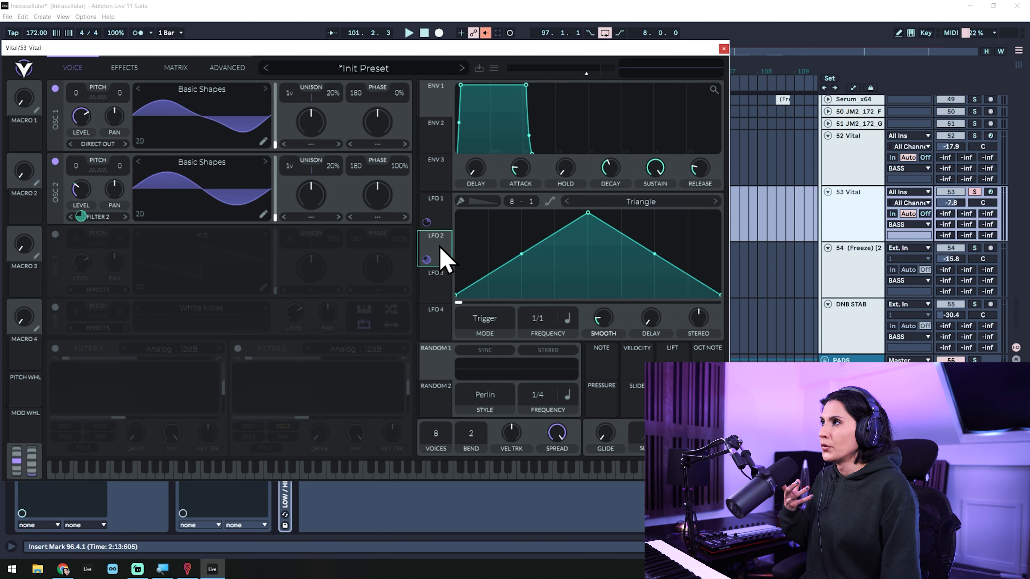
Step: Set oscillator 2's phase randomization to 0% and route it to an enabled Filter 1
{"action": "left_click_drag", "start_coordinate": [403, 178], "coordinate": [420, 350]}
{"action": "left_click_drag", "start_coordinate": [402, 163], "coordinate": [400, 178]}
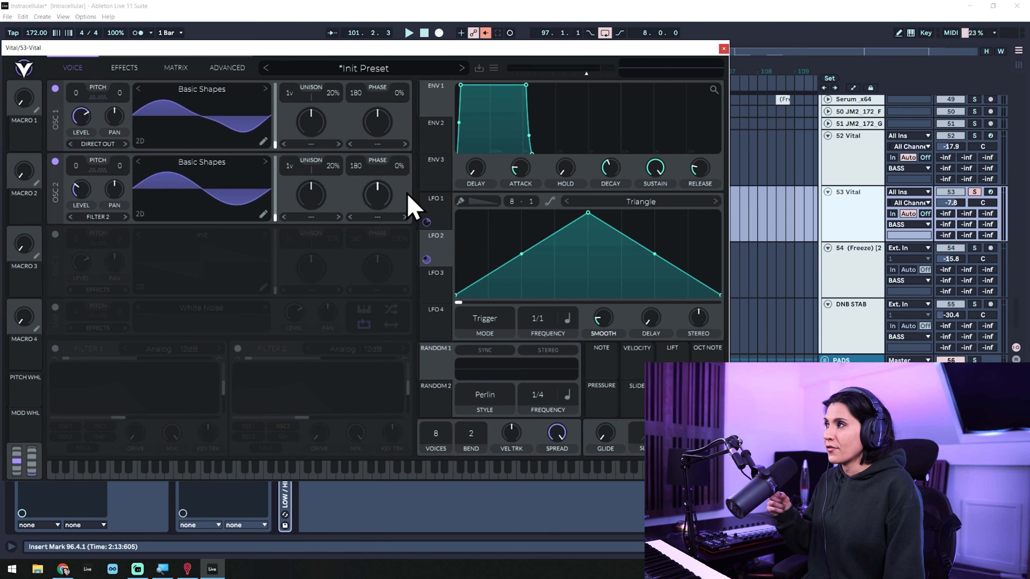
{"action": "left_click", "coordinate": [113, 218]}
{"action": "left_click", "coordinate": [116, 229]}
{"action": "left_click", "coordinate": [55, 348]}
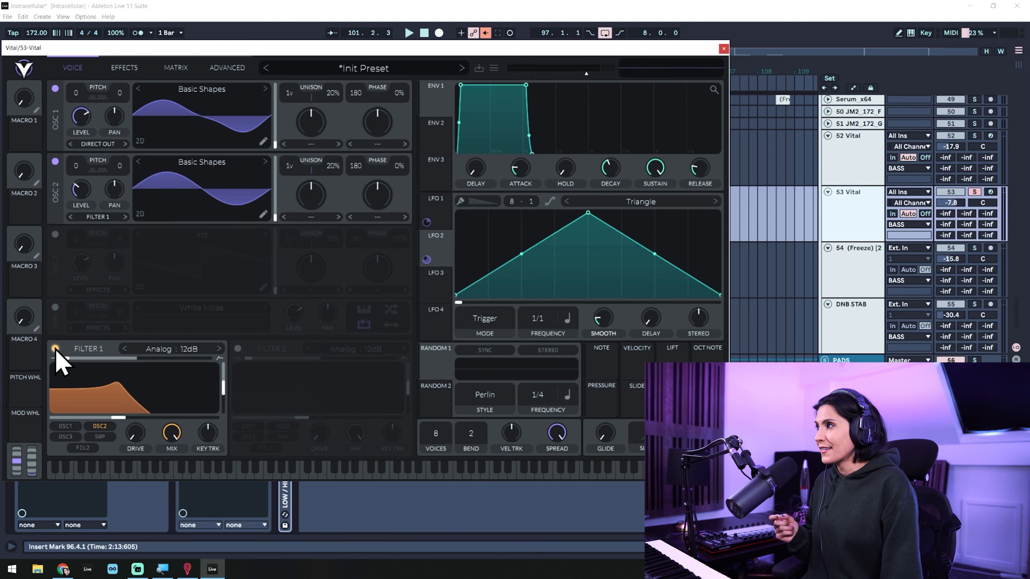
Step: Reduce Filter 1's resonance to 0% and assign LFO 2 to modulate its cutoff
{"action": "left_click_drag", "start_coordinate": [226, 386], "coordinate": [235, 437]}
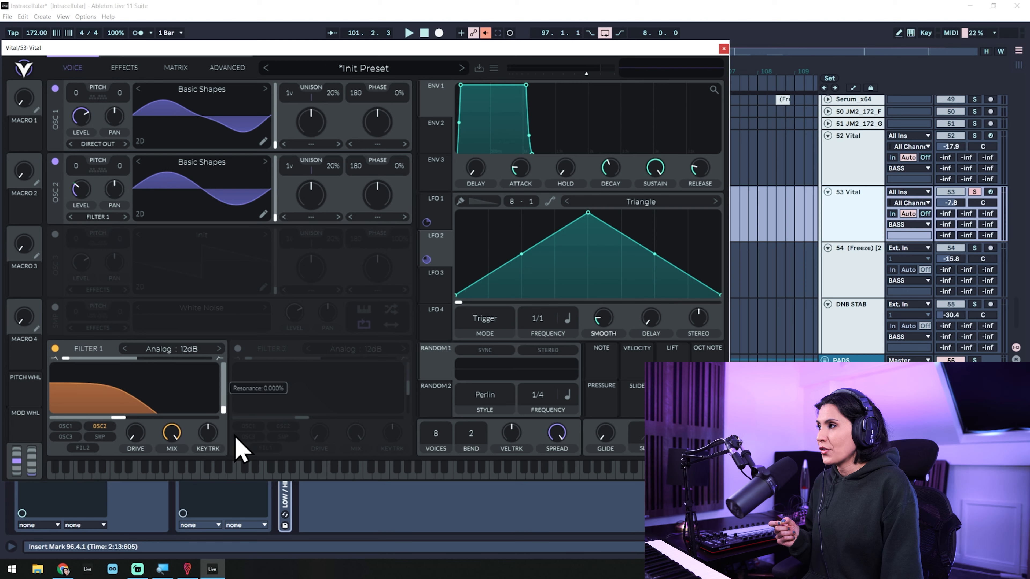
{"action": "left_click_drag", "start_coordinate": [427, 258], "coordinate": [121, 419]}
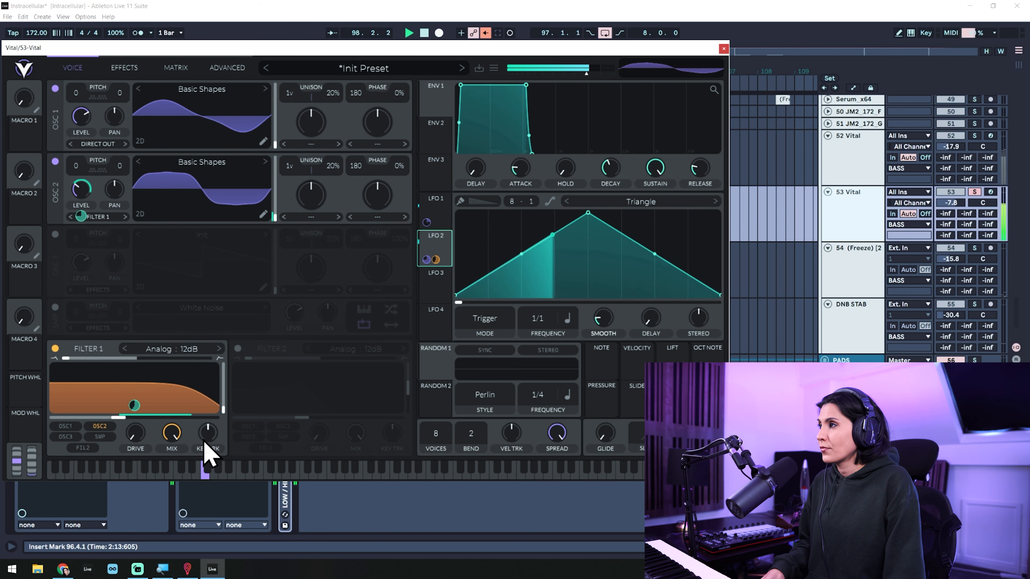
{"action": "mouse_move", "coordinate": [134, 405]}
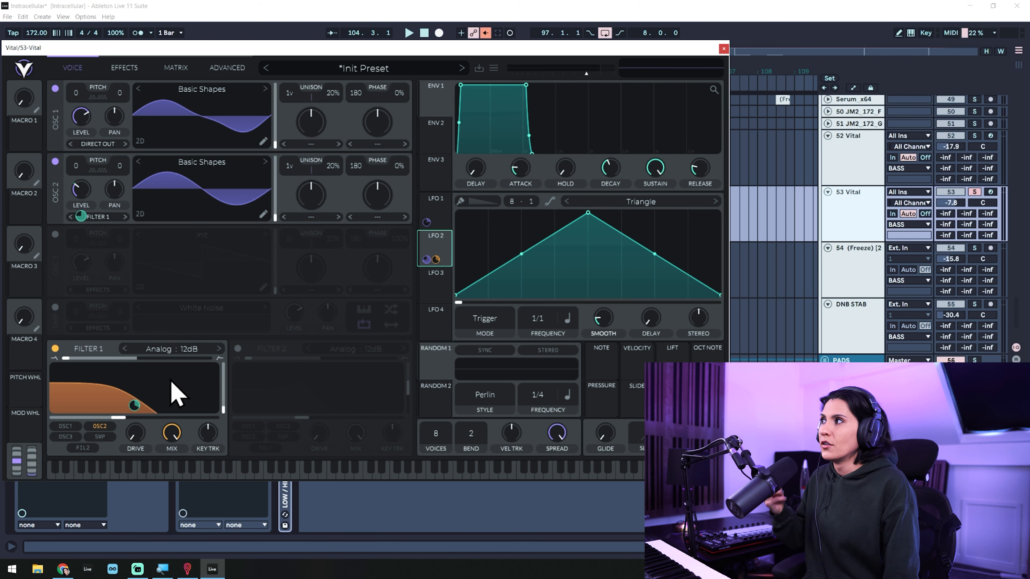
Step: Enable oscillator 3 with the factory Basic Shapes wavetable and set its phase randomization to 0%
{"action": "left_click", "coordinate": [55, 234]}
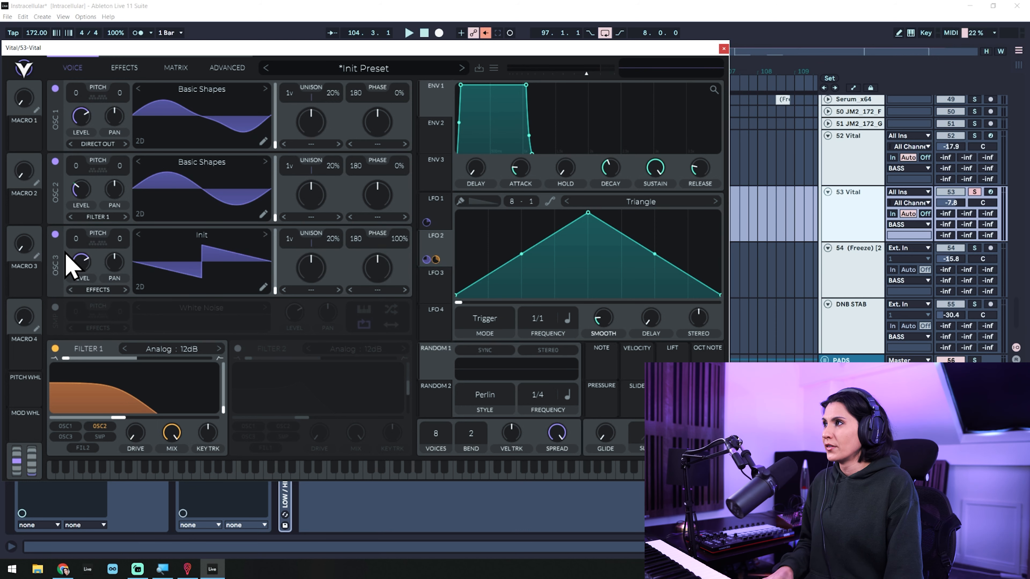
{"action": "left_click", "coordinate": [251, 234]}
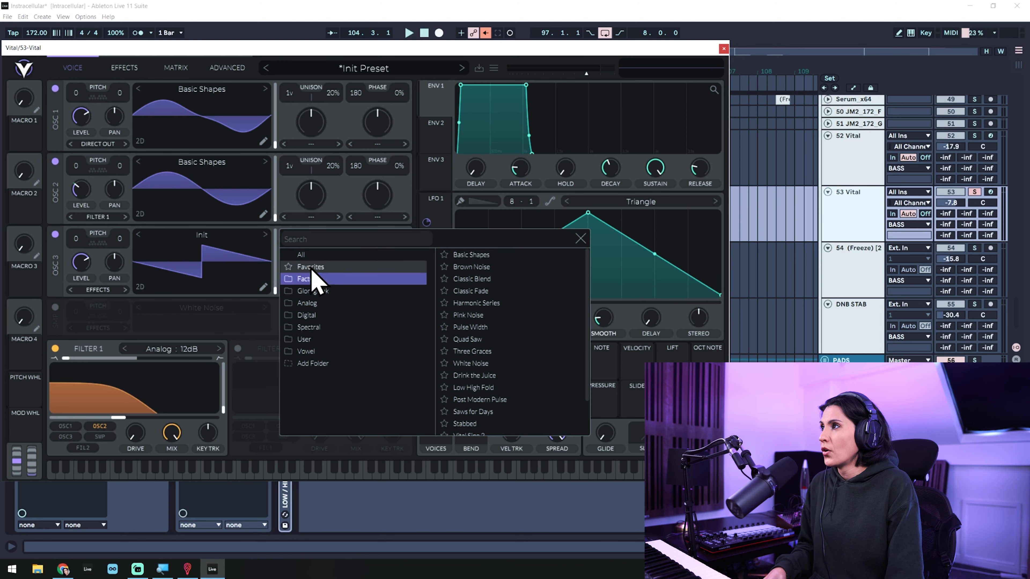
{"action": "left_click", "coordinate": [316, 280]}
{"action": "left_click", "coordinate": [475, 255]}
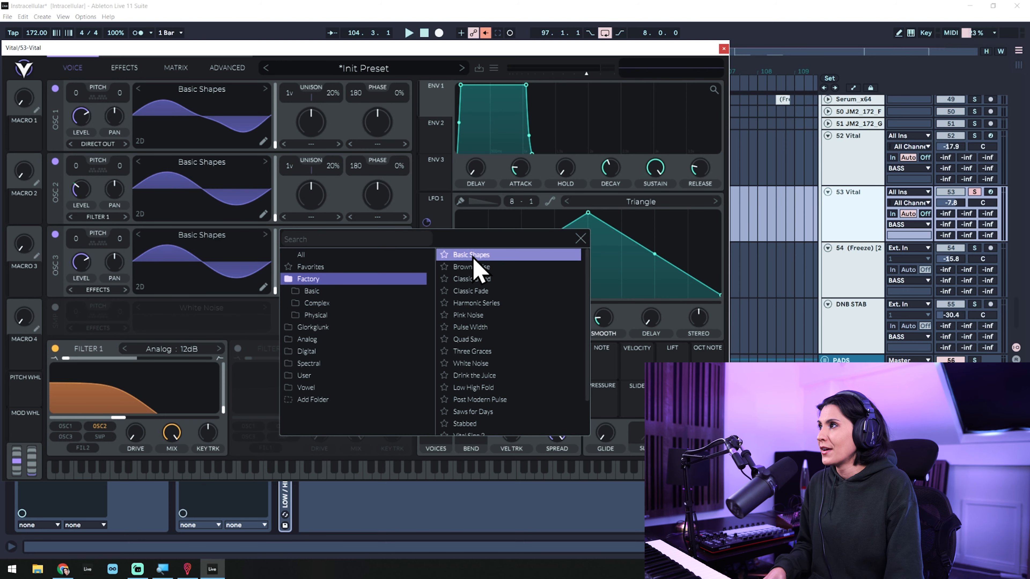
{"action": "left_click", "coordinate": [580, 239]}
{"action": "left_click_drag", "start_coordinate": [398, 240], "coordinate": [438, 482]}
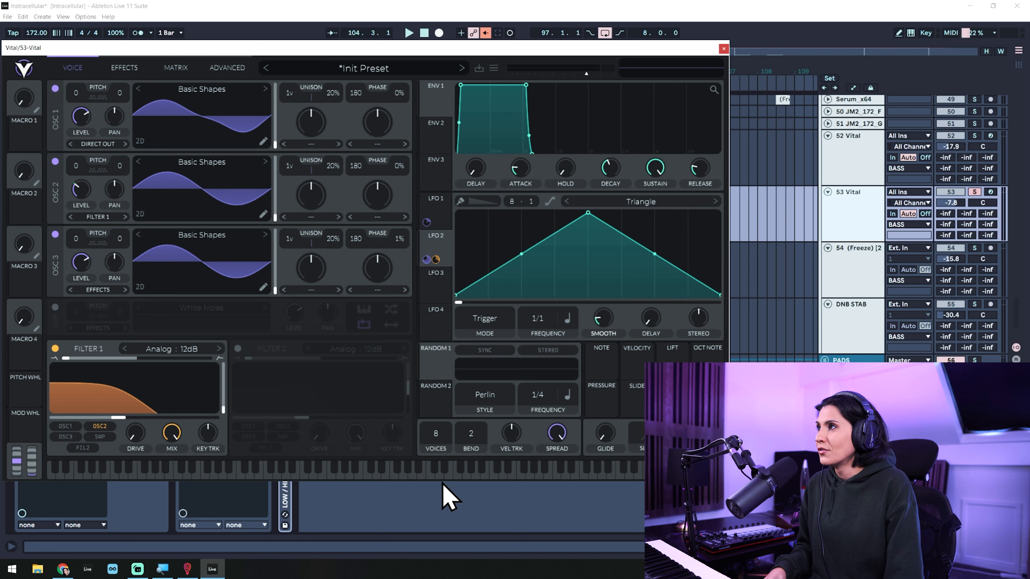
Step: Set oscillator 3's wave morph to FM from Osc 2 and lower the FM amount while listening to playback
{"action": "left_click", "coordinate": [378, 291]}
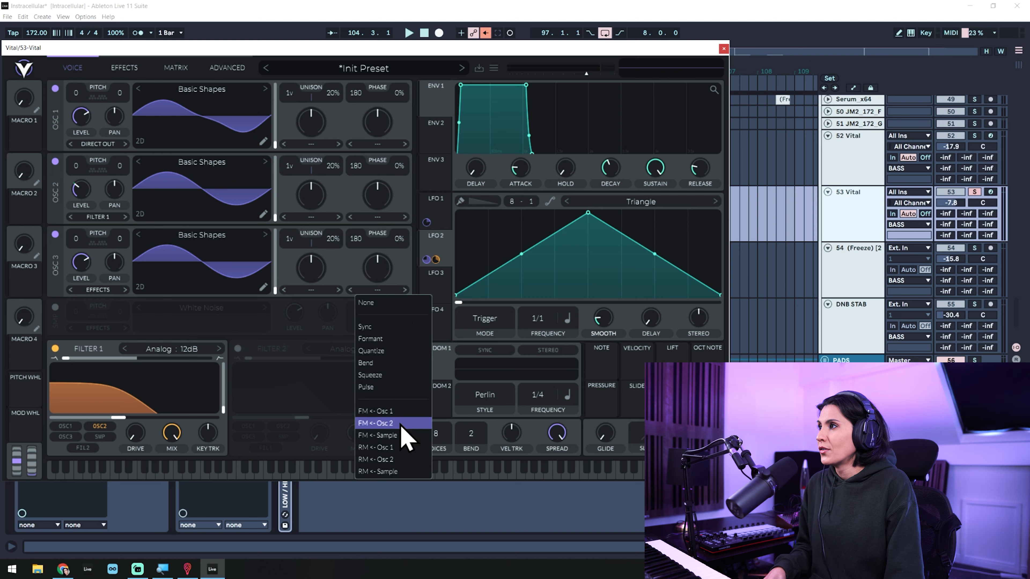
{"action": "left_click", "coordinate": [389, 435]}
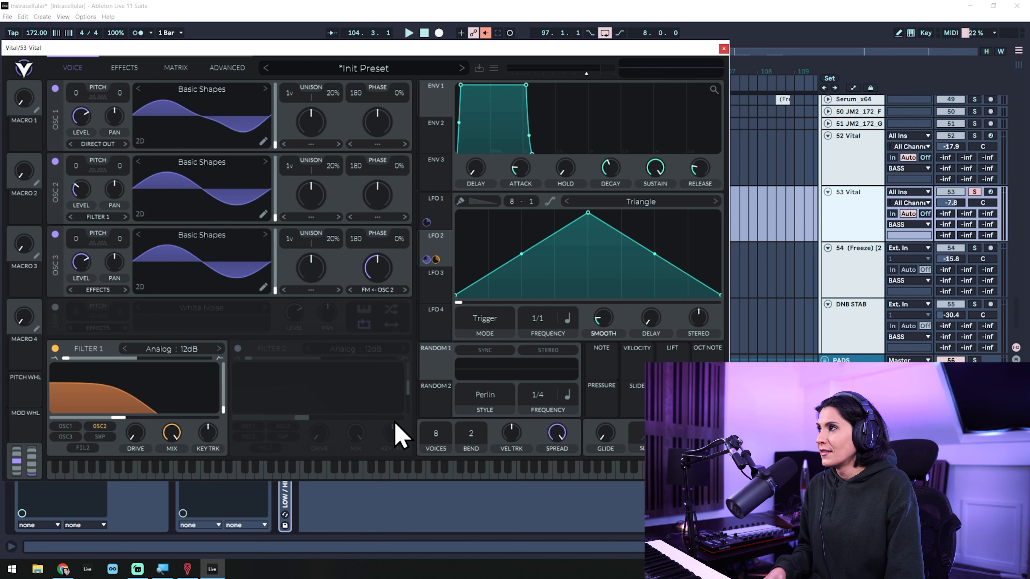
{"action": "key", "text": "space"}
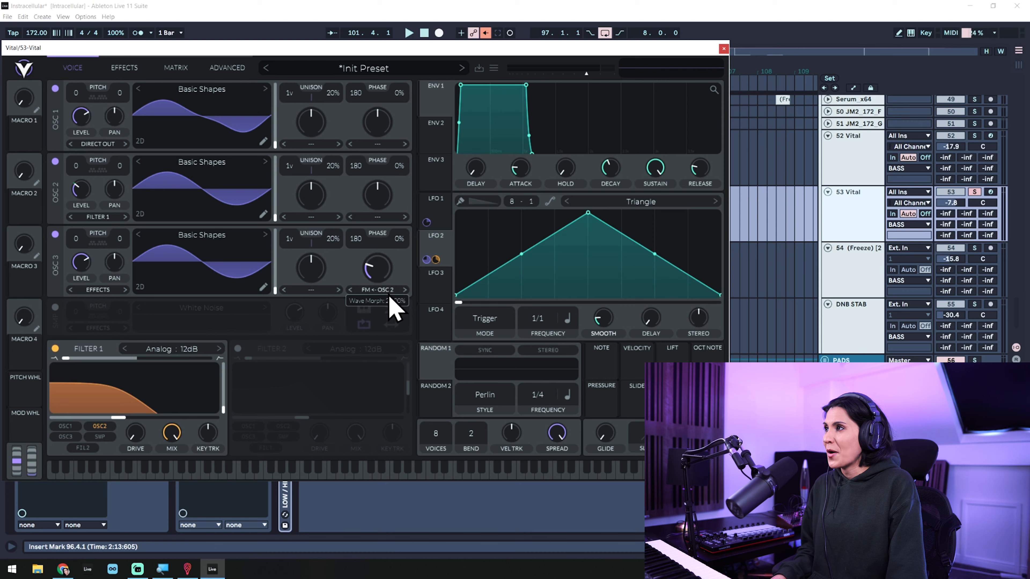
Step: Reshape LFO 3 into a rising ramp at 1/1 and assign it to oscillator 3's FM amount with a reduced depth
{"action": "left_click", "coordinate": [442, 291]}
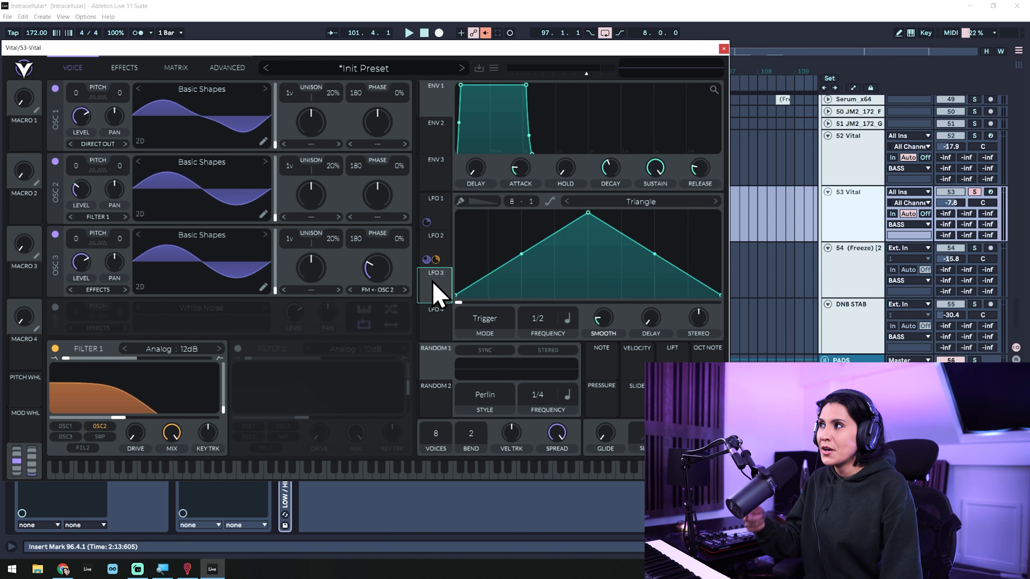
{"action": "left_click_drag", "start_coordinate": [588, 213], "coordinate": [748, 191]}
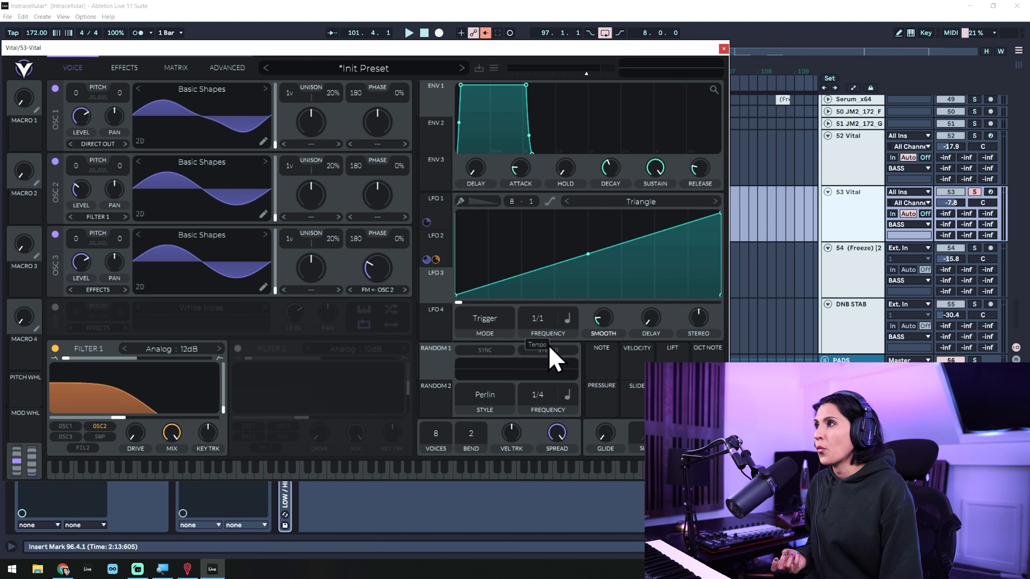
{"action": "left_click_drag", "start_coordinate": [417, 263], "coordinate": [375, 265]}
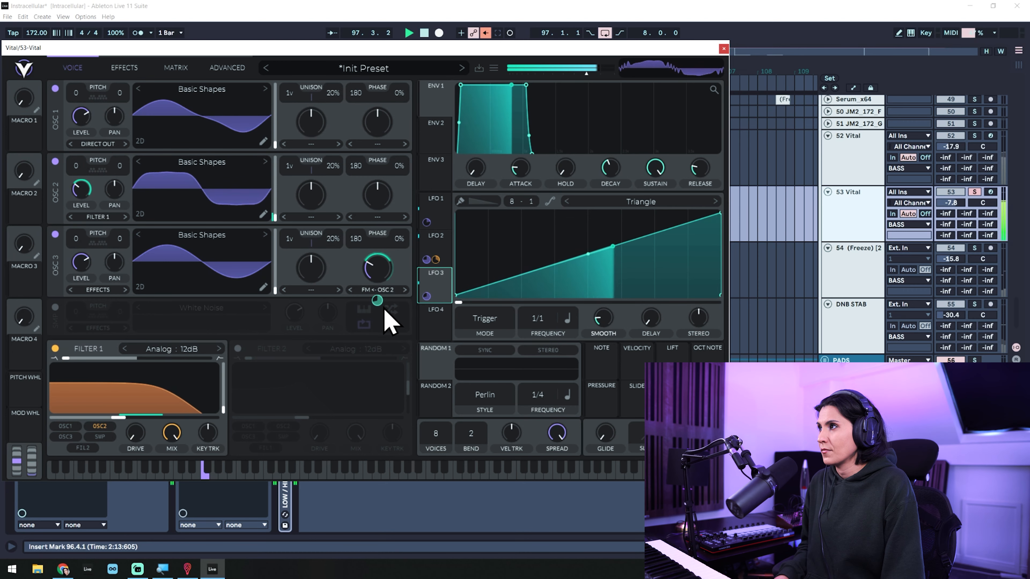
{"action": "left_click_drag", "start_coordinate": [377, 300], "coordinate": [377, 289]}
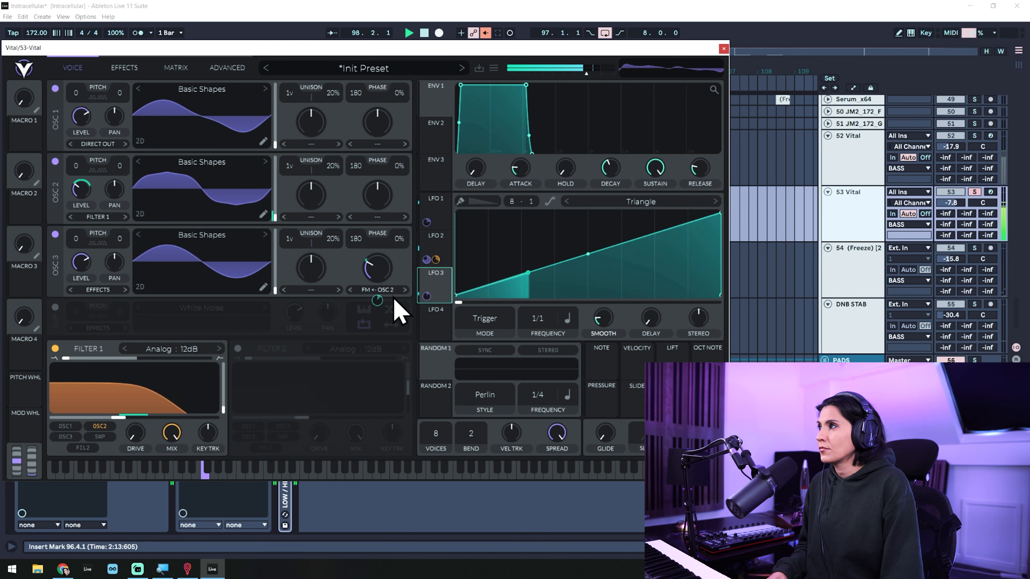
{"action": "left_click_drag", "start_coordinate": [377, 300], "coordinate": [377, 303]}
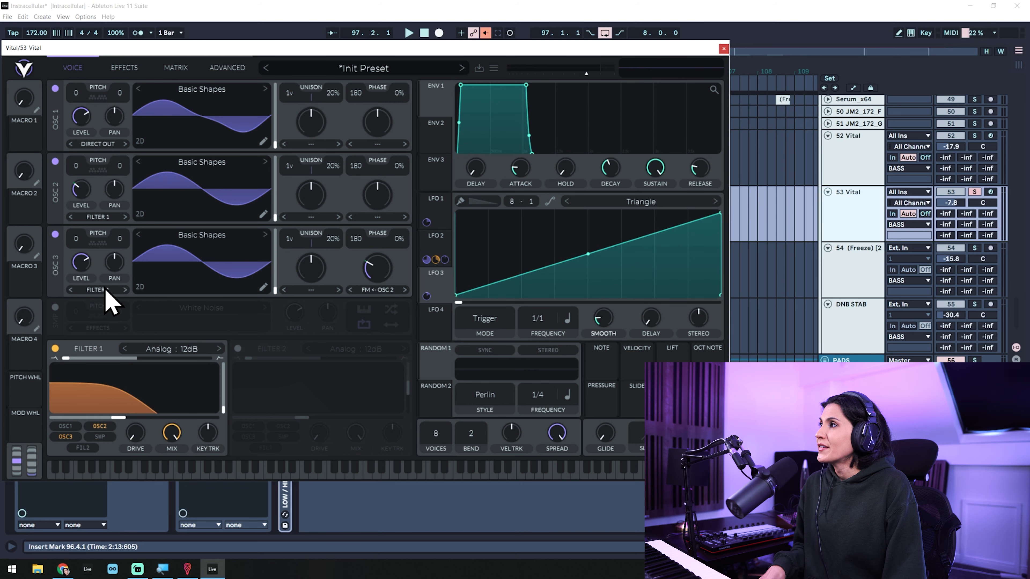
Step: Route oscillator 3 to Filter 2 and enable the sampler with the Grinder sample
{"action": "left_click", "coordinate": [106, 288]}
{"action": "left_click", "coordinate": [107, 315]}
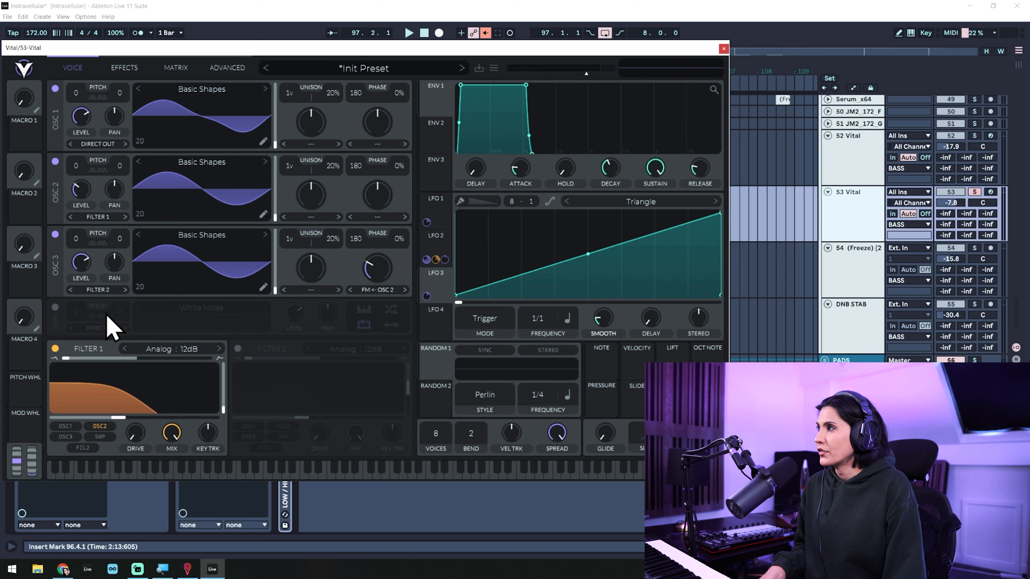
{"action": "left_click", "coordinate": [57, 309]}
{"action": "left_click", "coordinate": [211, 308]}
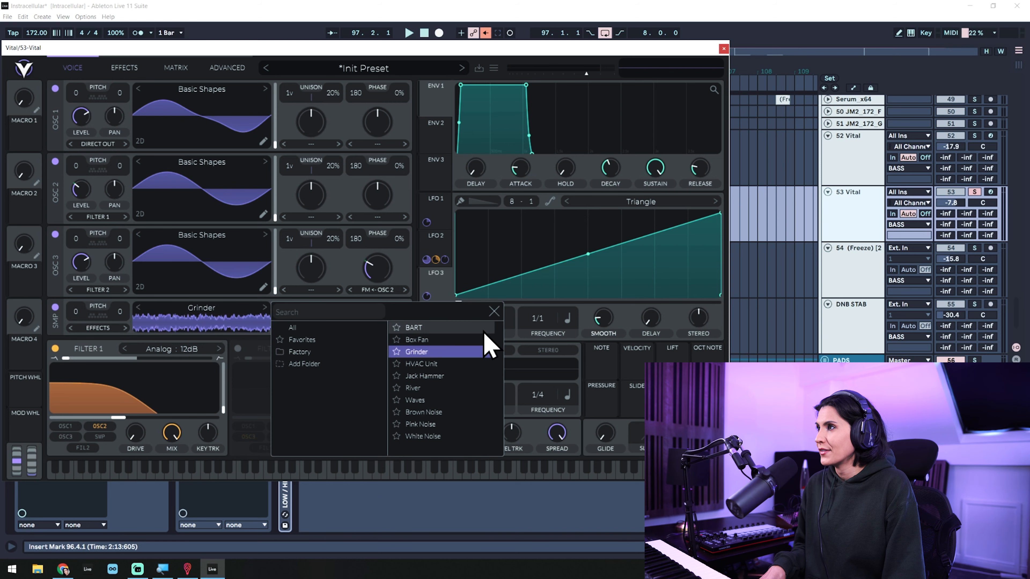
{"action": "left_click", "coordinate": [487, 351]}
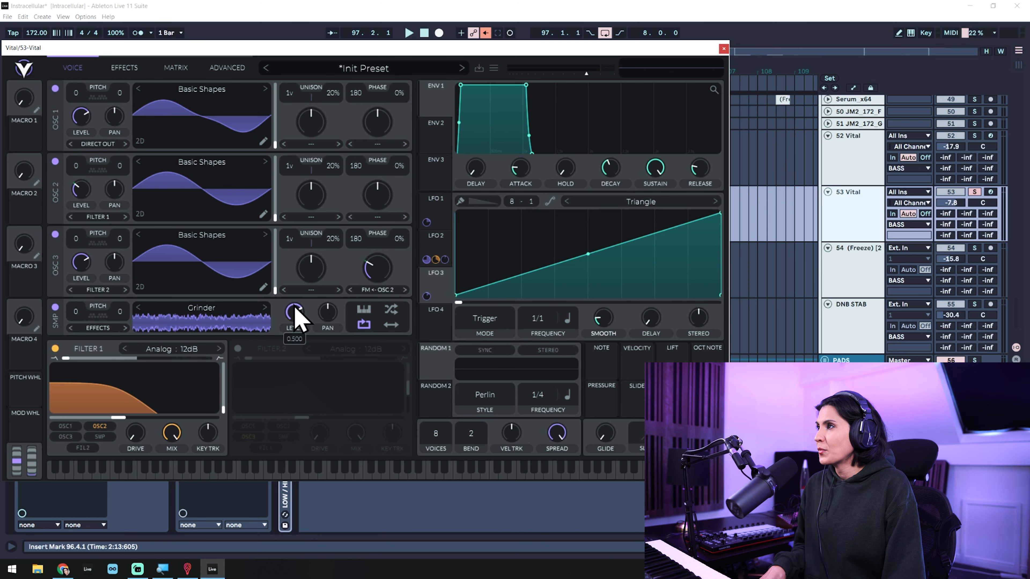
Step: Enable Filter 2 and assign LFO 3 to modulate the sampler's level at 0.340 and Filter 2's cutoff
{"action": "left_click", "coordinate": [237, 349]}
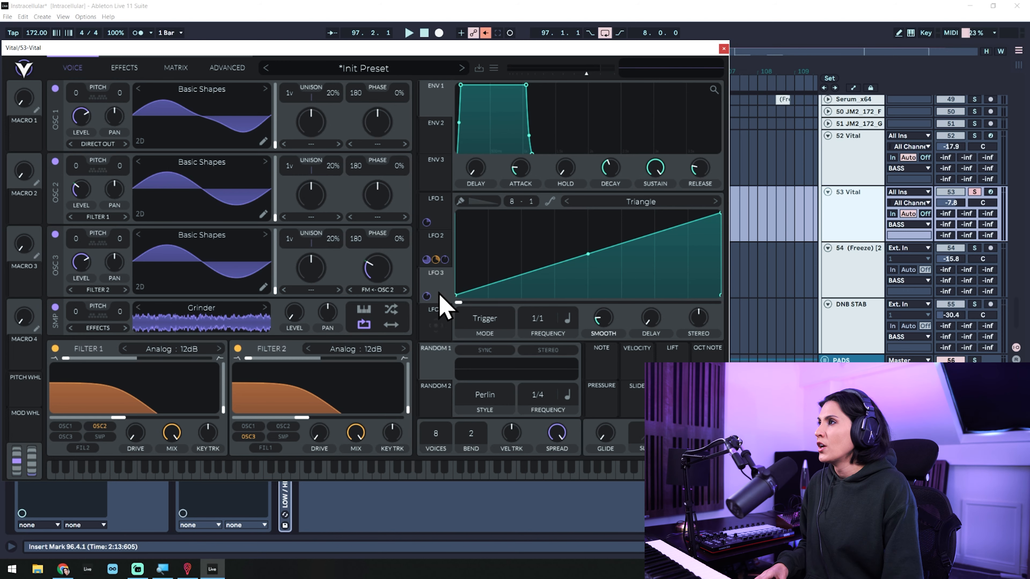
{"action": "left_click_drag", "start_coordinate": [428, 296], "coordinate": [290, 323]}
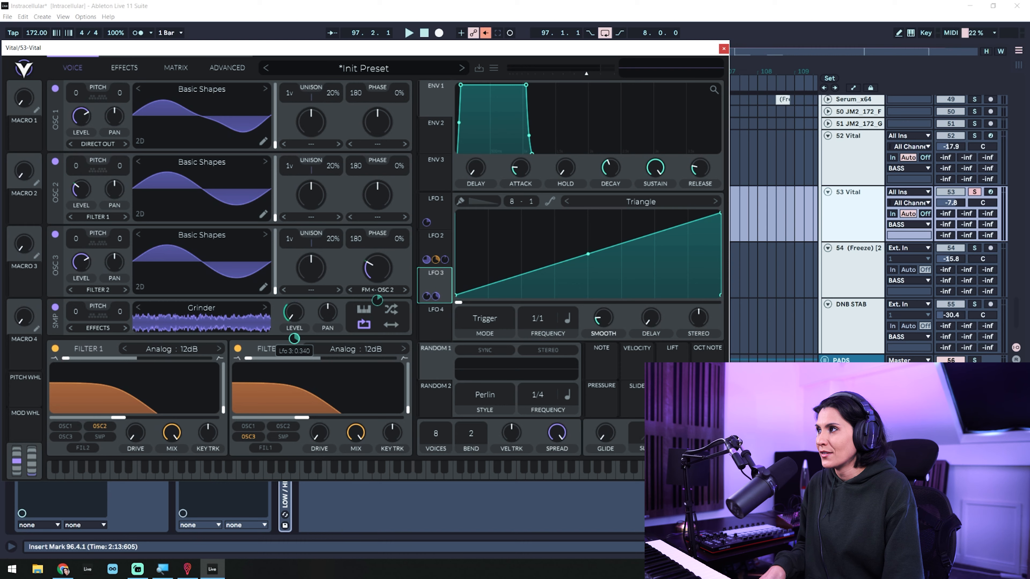
{"action": "left_click_drag", "start_coordinate": [436, 297], "coordinate": [310, 410]}
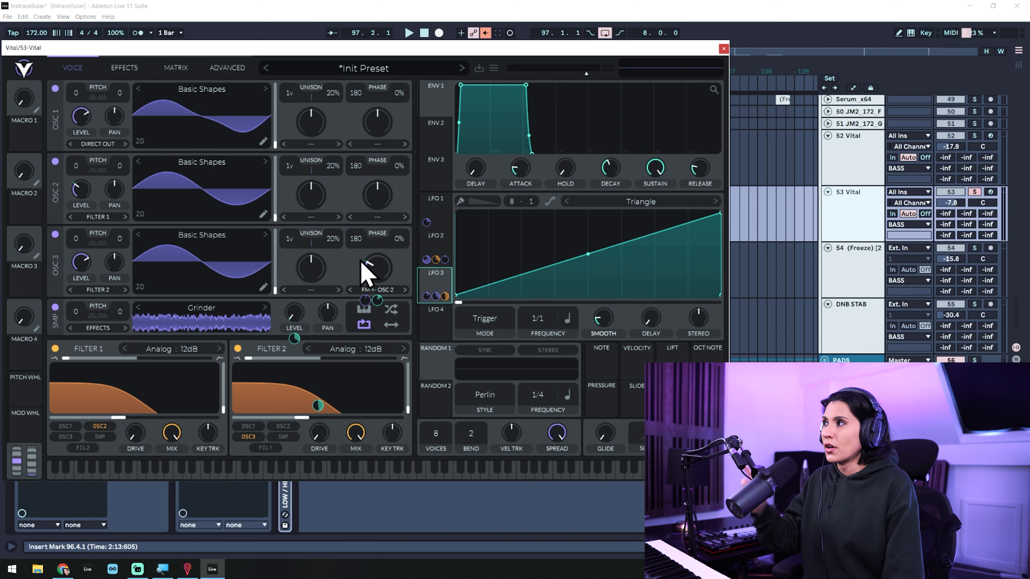
Step: Route the sampler to Filter 2 and fine-tune LFO 3's modulation depth on the sampler level while listening to playback
{"action": "left_click", "coordinate": [100, 328]}
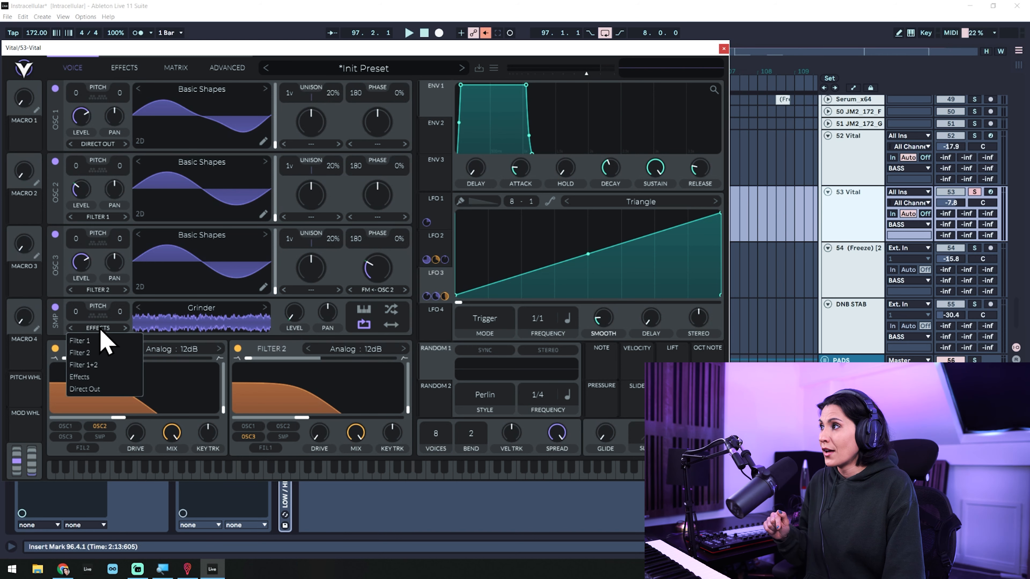
{"action": "left_click", "coordinate": [93, 353]}
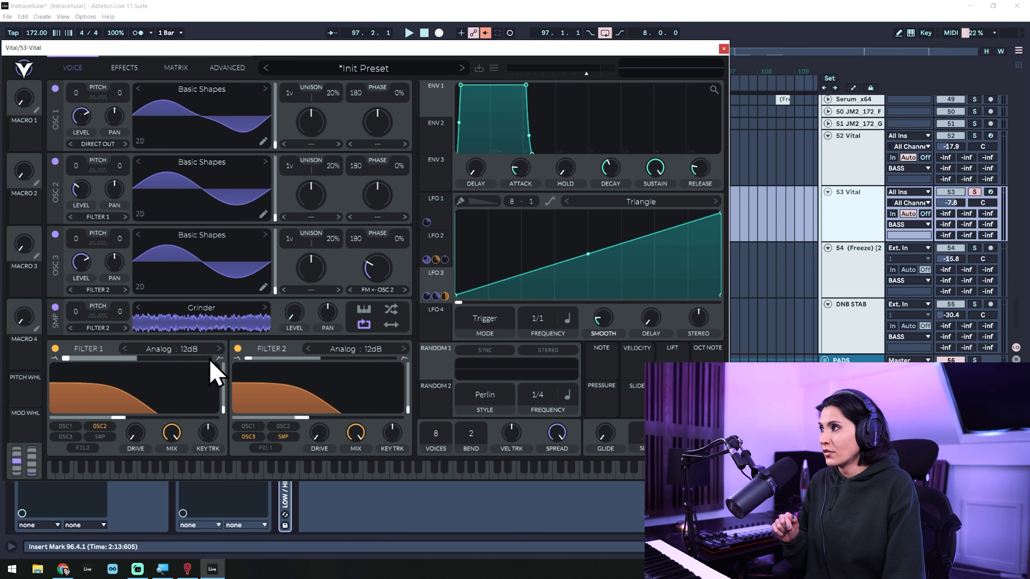
{"action": "key", "text": "space"}
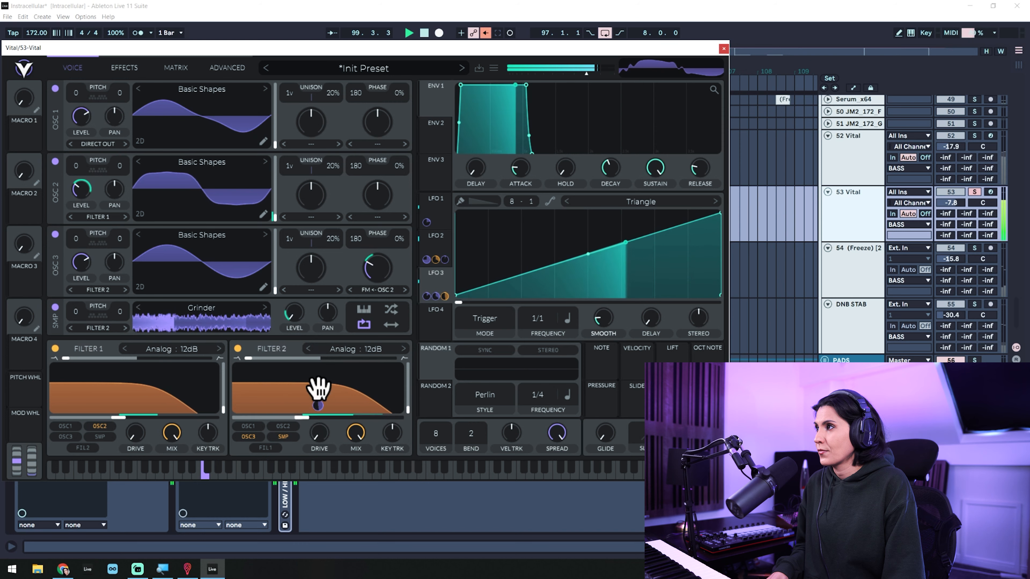
{"action": "key", "text": "space"}
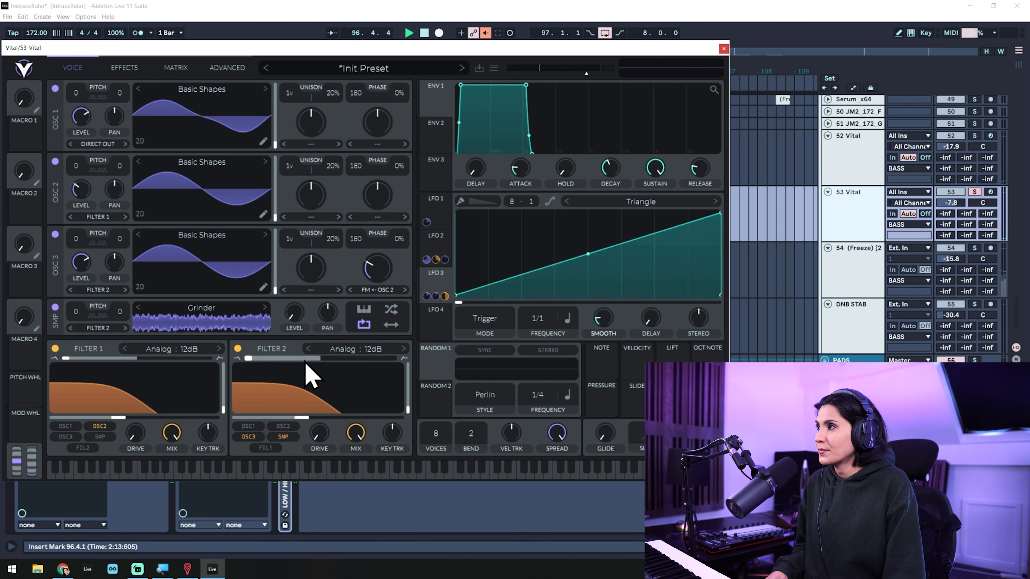
{"action": "key", "text": "space"}
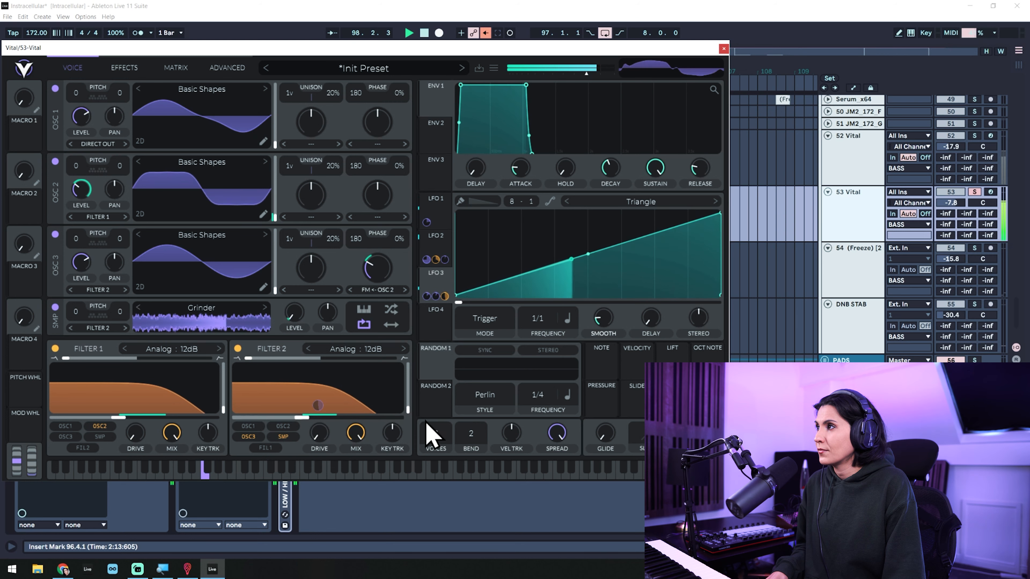
{"action": "left_click_drag", "start_coordinate": [294, 339], "coordinate": [295, 348]}
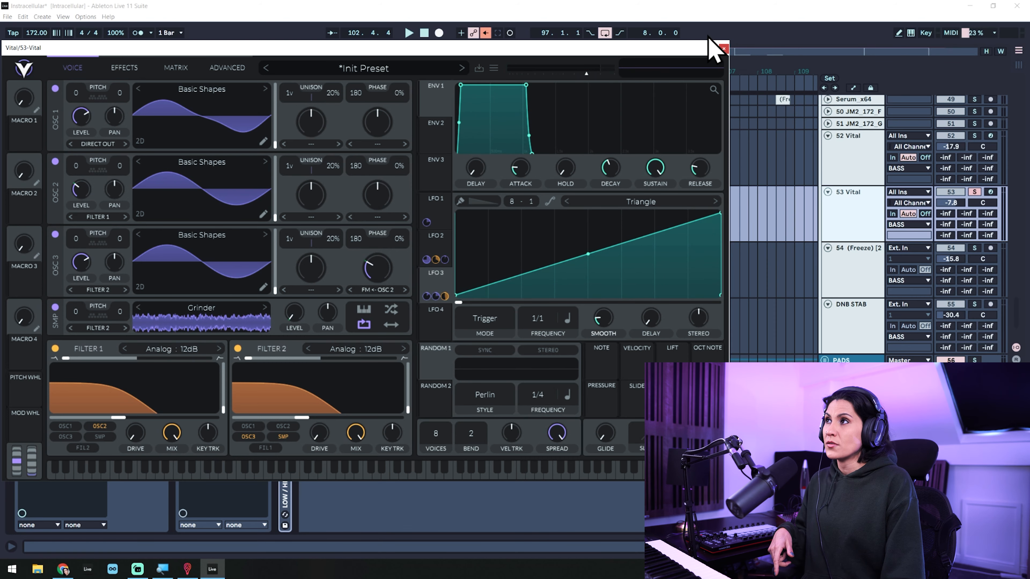
Step: Examine the F0 and G0 notes of track 53's Vital clip in an enlarged note editor, and return to the track's devices
{"action": "left_click", "coordinate": [724, 50]}
{"action": "left_click", "coordinate": [490, 198]}
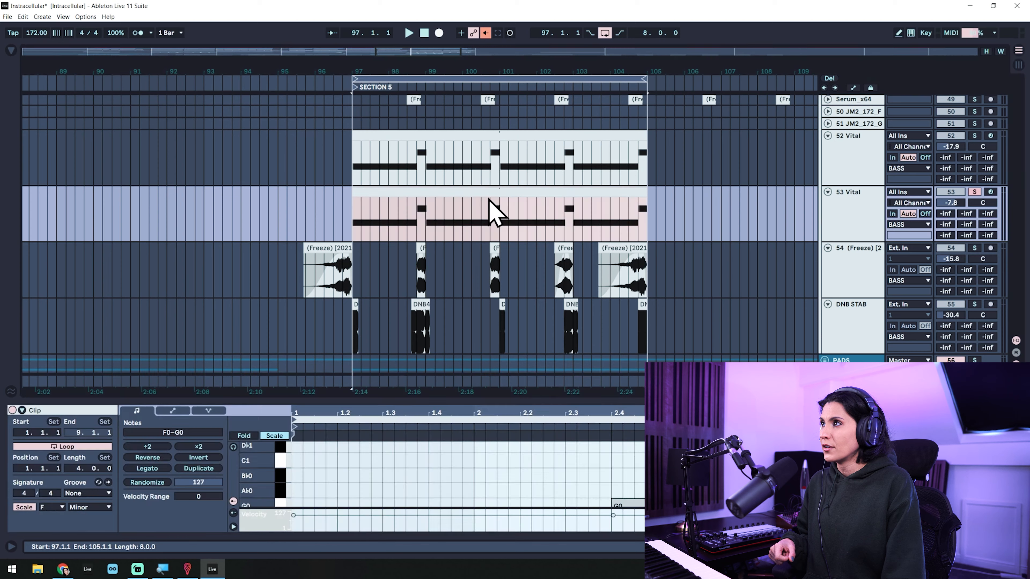
{"action": "left_click_drag", "start_coordinate": [579, 402], "coordinate": [576, 300]}
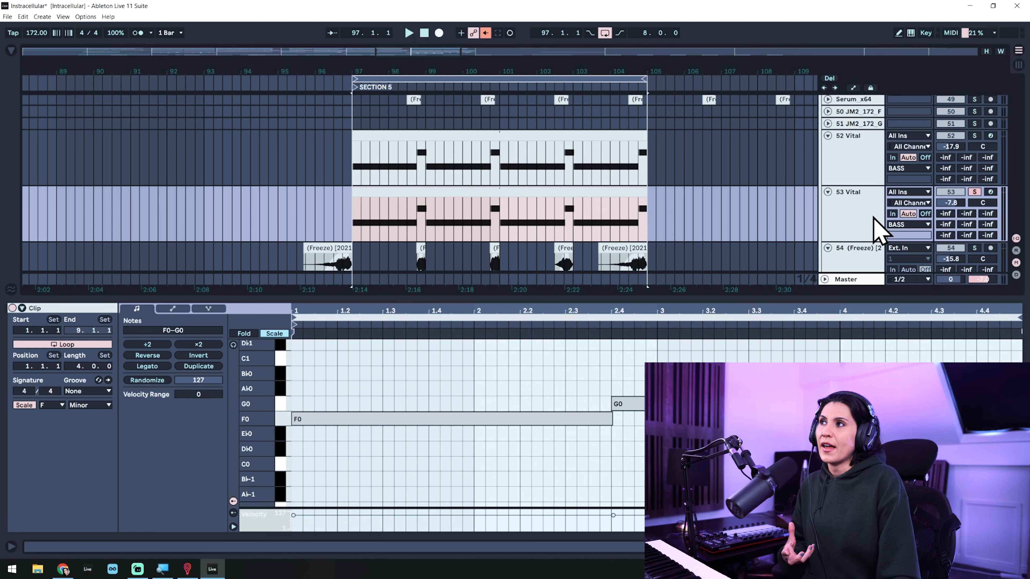
{"action": "left_click", "coordinate": [869, 224]}
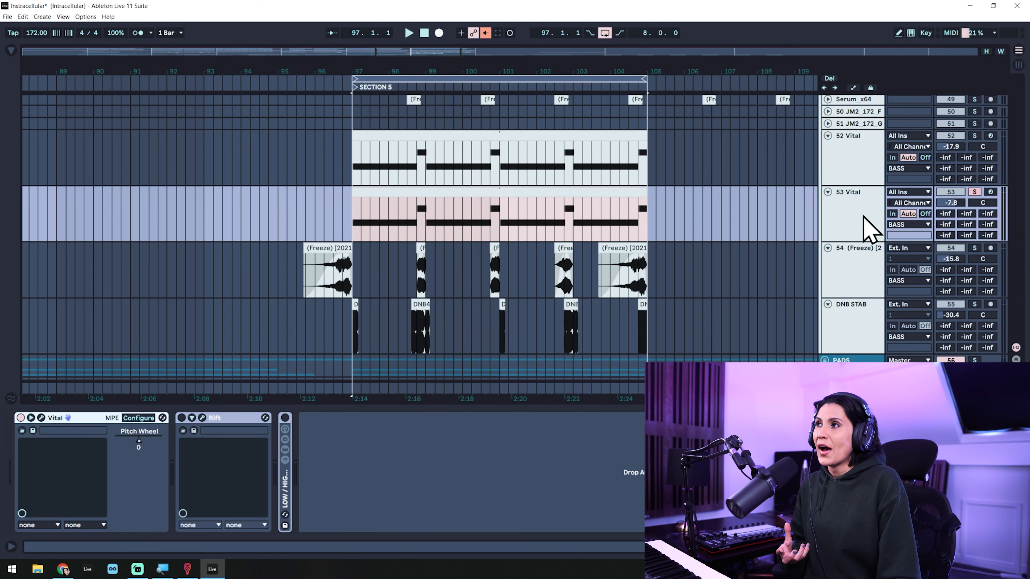
Step: Reopen Vital, raise the Glide slightly and play the section to hear the slide between notes
{"action": "left_click", "coordinate": [41, 418]}
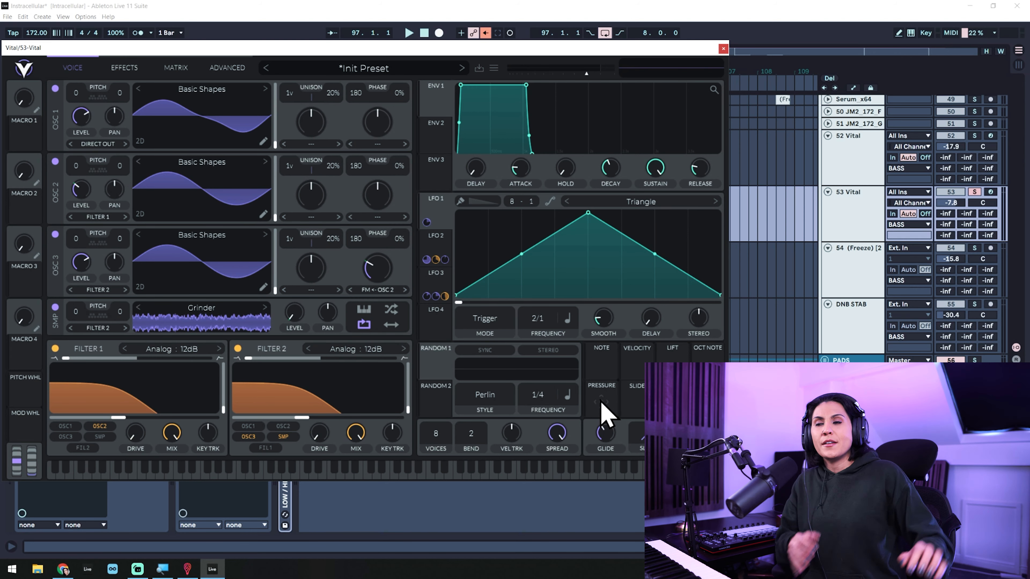
{"action": "key", "text": "space"}
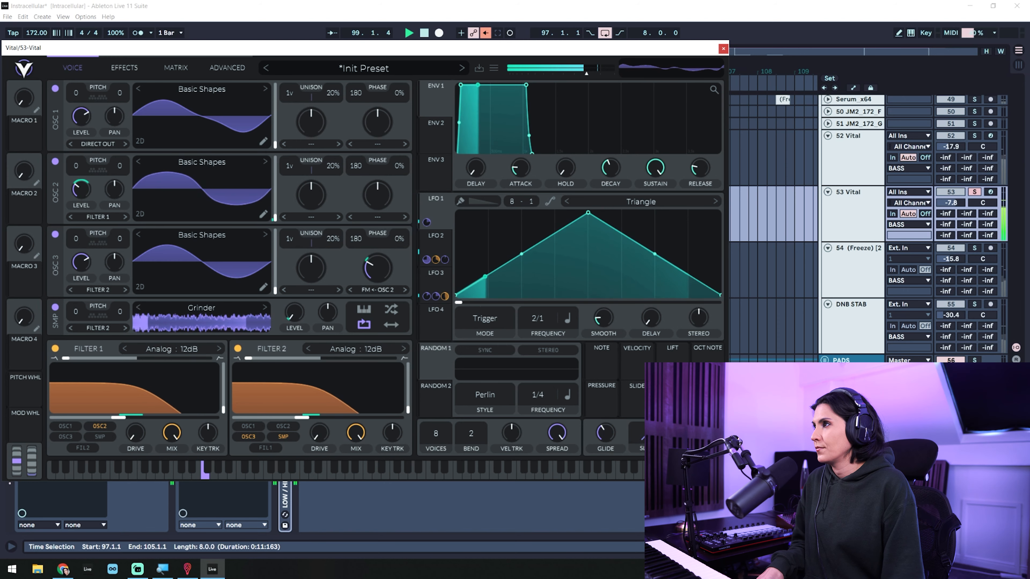
{"action": "key", "text": "space"}
{"action": "left_click", "coordinate": [444, 294]}
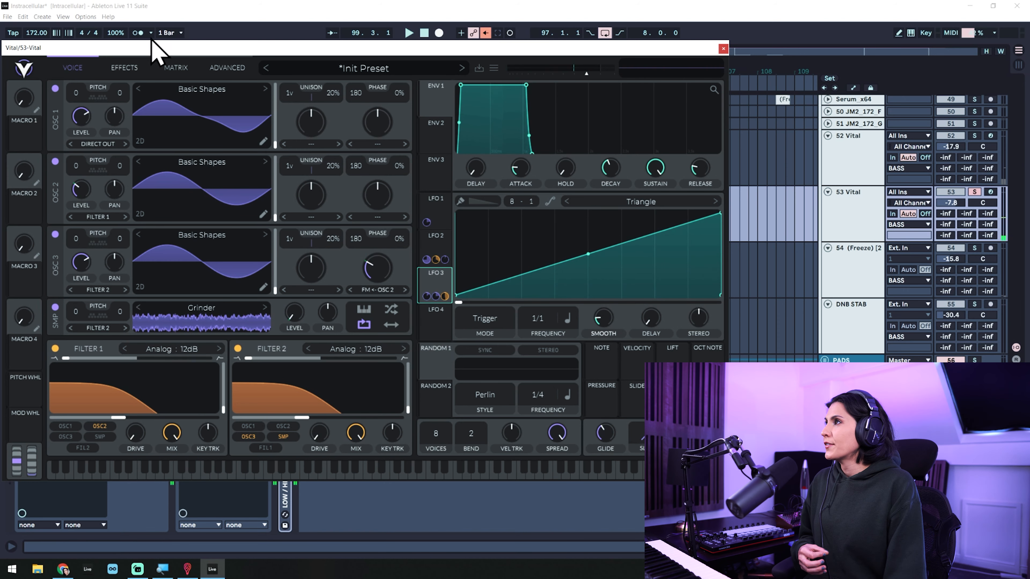
Step: Enable the Distortion, Chorus, Reverb and Filter effects and arrange them in that order in the effects chain
{"action": "left_click", "coordinate": [125, 69]}
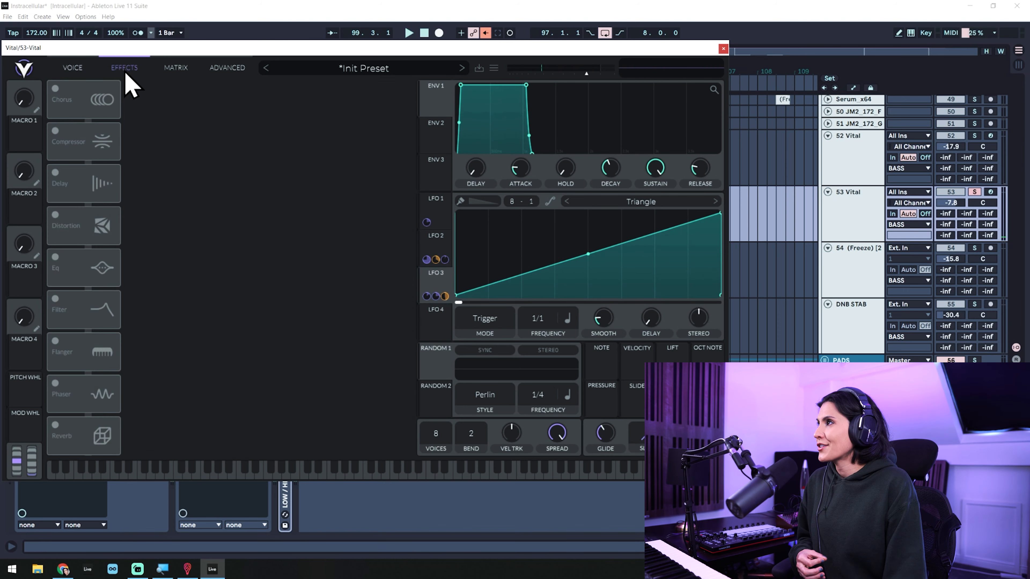
{"action": "left_click", "coordinate": [55, 88]}
{"action": "left_click", "coordinate": [55, 215]}
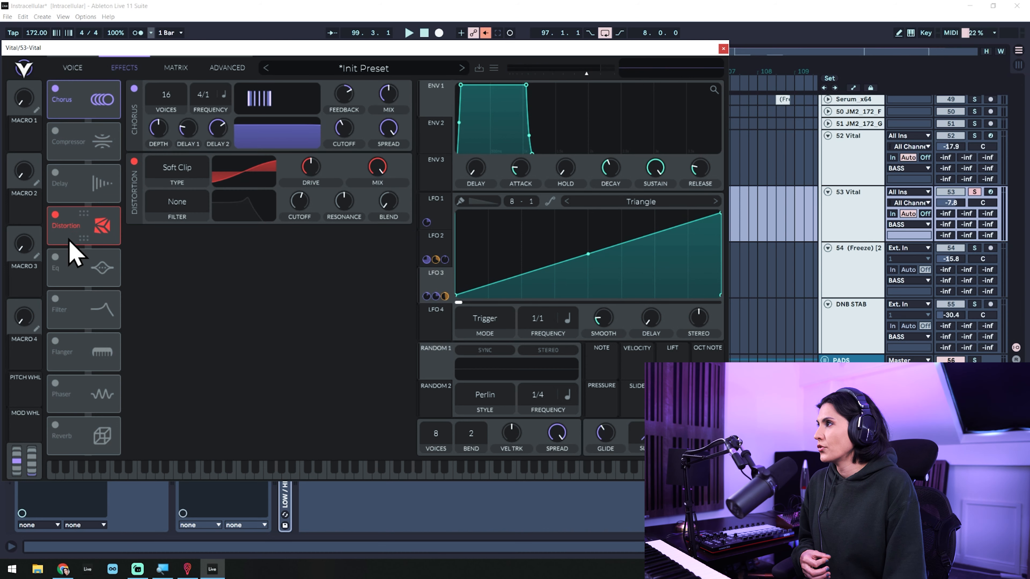
{"action": "left_click", "coordinate": [55, 300]}
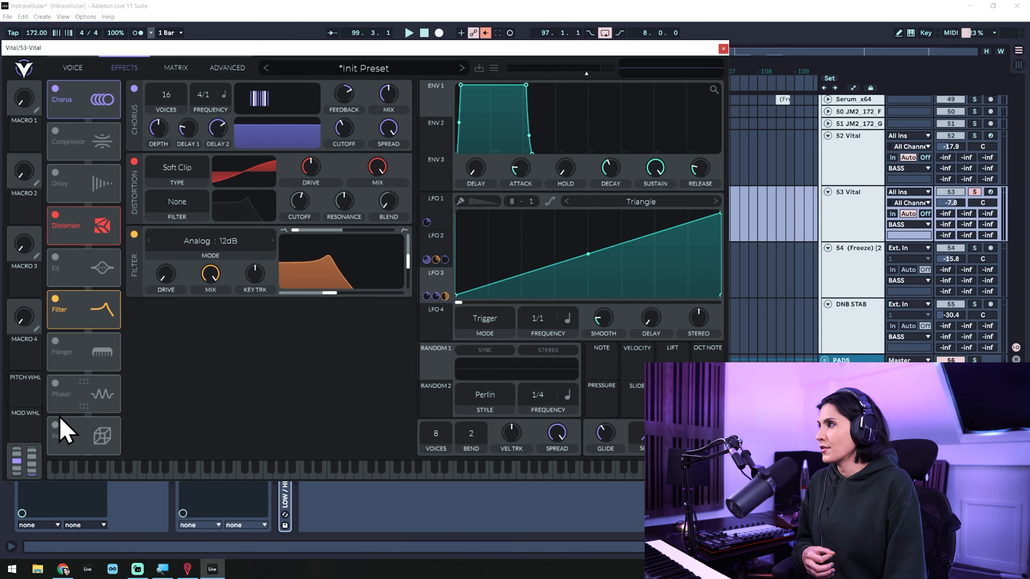
{"action": "left_click", "coordinate": [56, 425]}
{"action": "left_click_drag", "start_coordinate": [85, 227], "coordinate": [91, 111]}
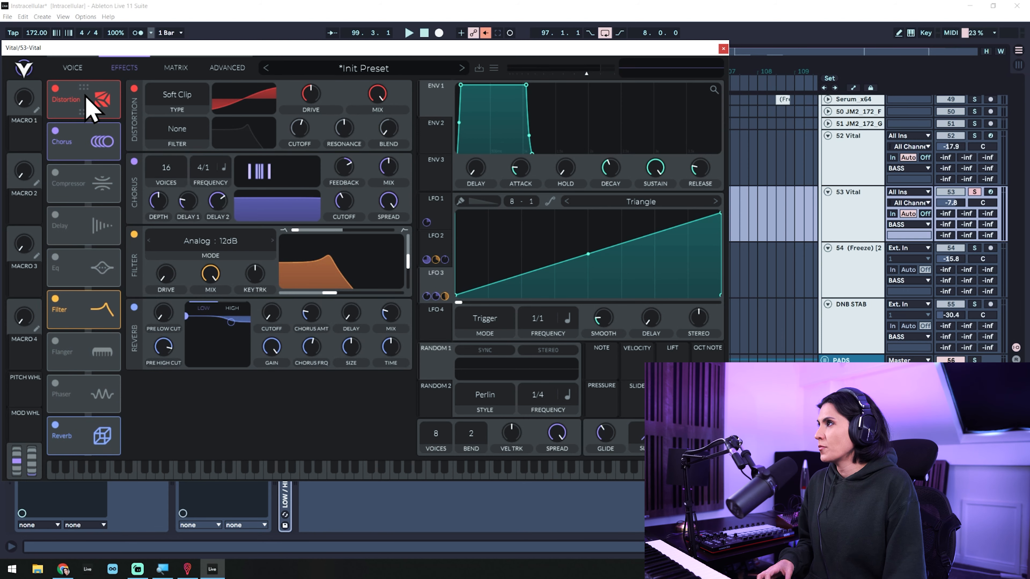
{"action": "left_click_drag", "start_coordinate": [93, 422], "coordinate": [97, 316]}
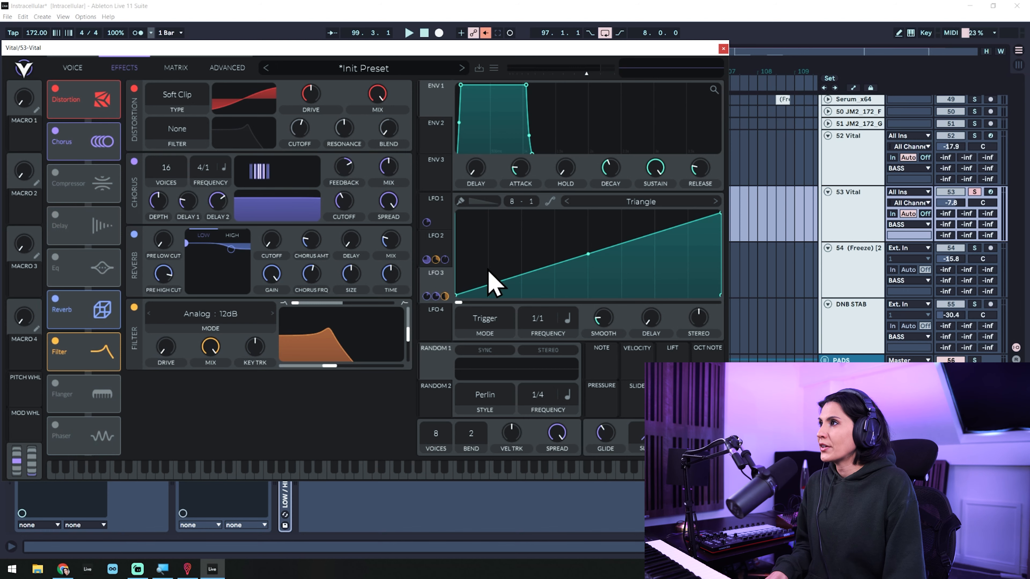
Step: Assign LFO 3 to the distortion's drive and lower the chorus's feedback and mix, auditioning the sound
{"action": "left_click_drag", "start_coordinate": [445, 296], "coordinate": [308, 98]}
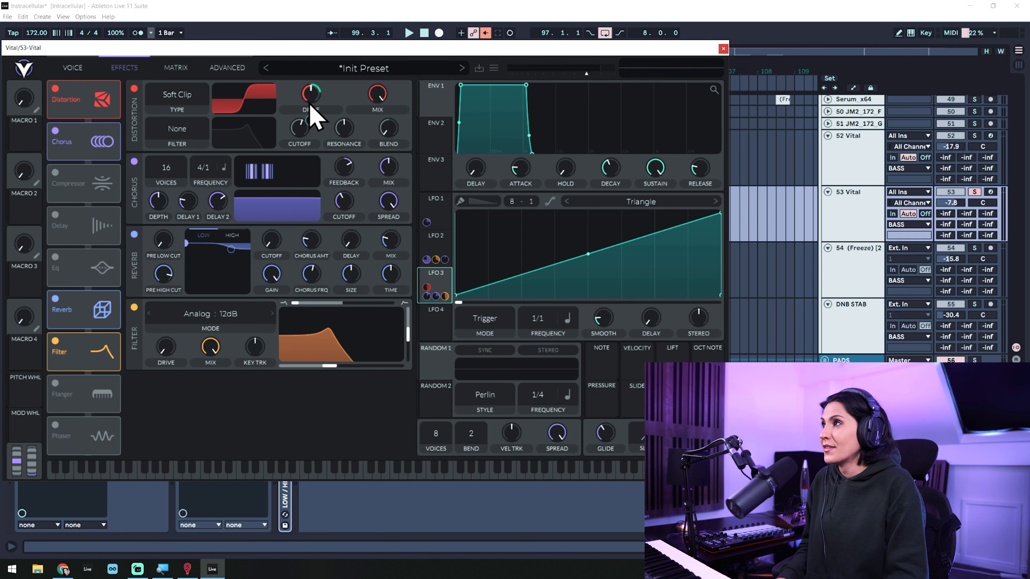
{"action": "key", "text": "space"}
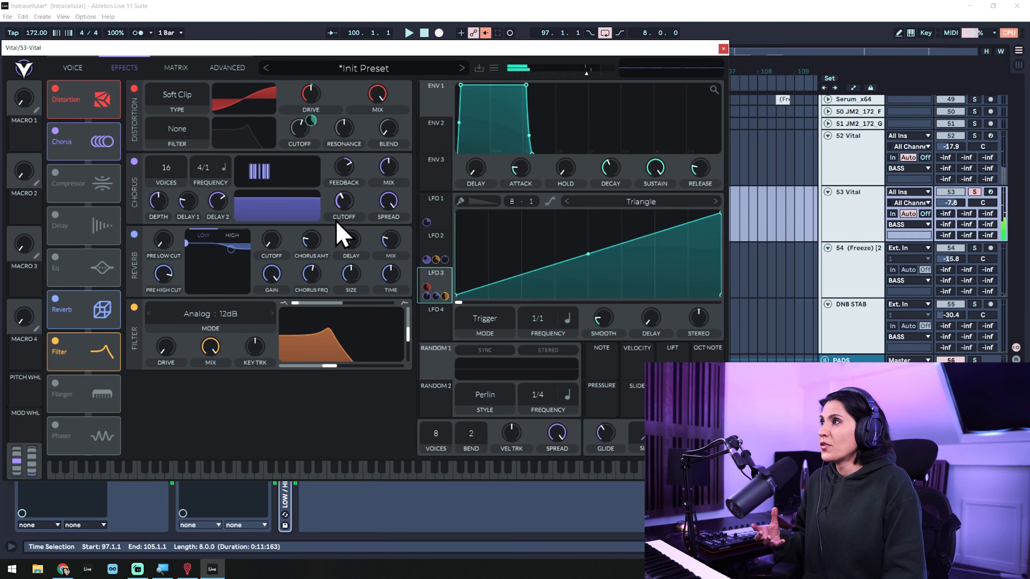
{"action": "left_click_drag", "start_coordinate": [349, 172], "coordinate": [348, 198]}
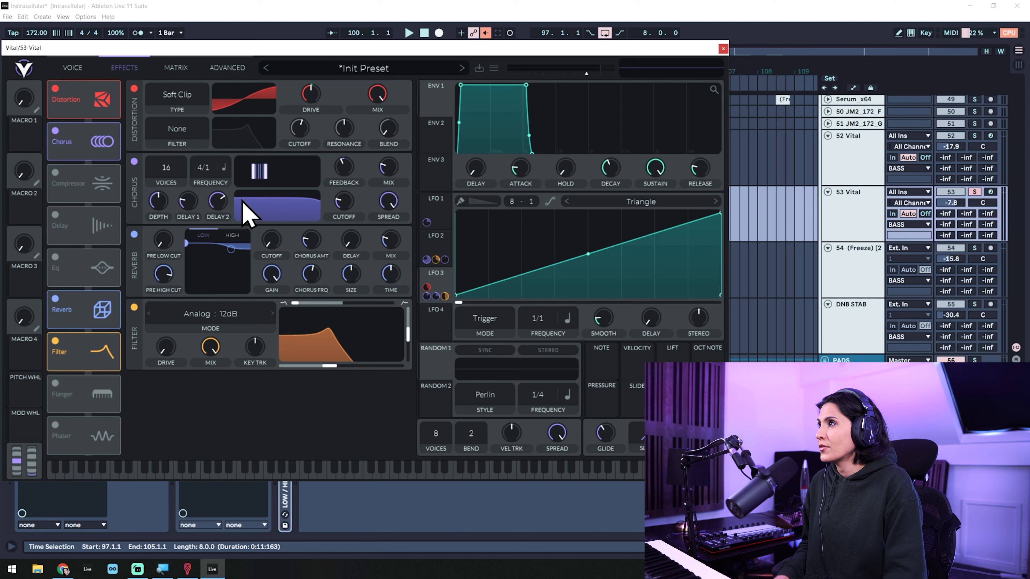
{"action": "key", "text": "space"}
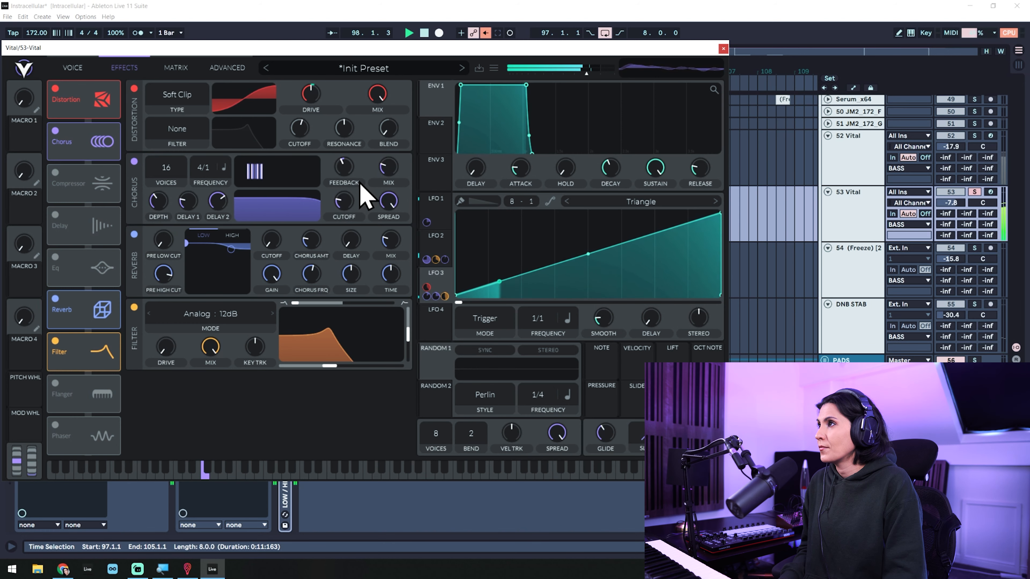
Step: Reduce the reverb's size and mix, and set its high shelf to 88.91 semitones and -1.969 dB
{"action": "mouse_move", "coordinate": [382, 170]}
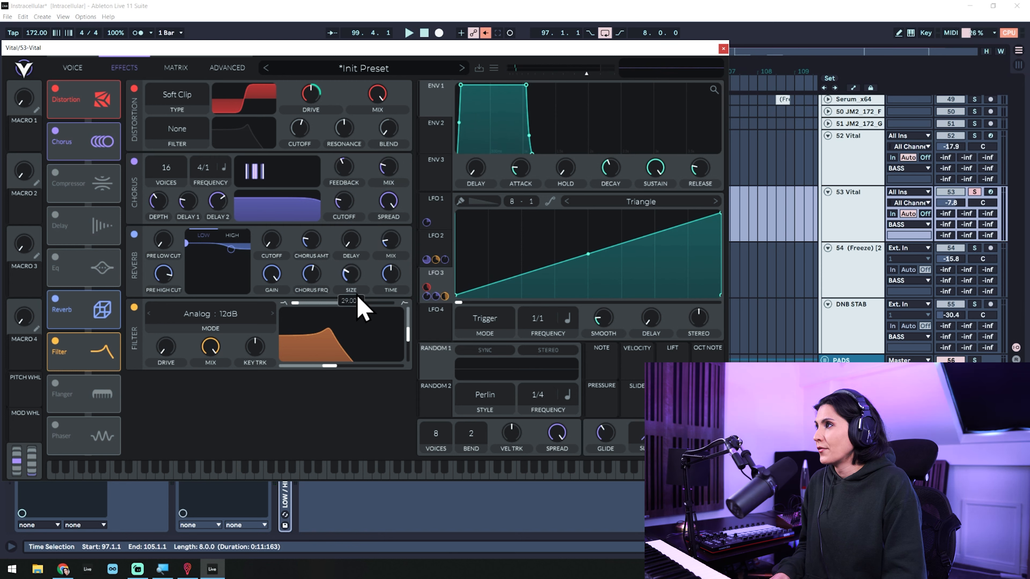
{"action": "left_click_drag", "start_coordinate": [233, 255], "coordinate": [232, 259]}
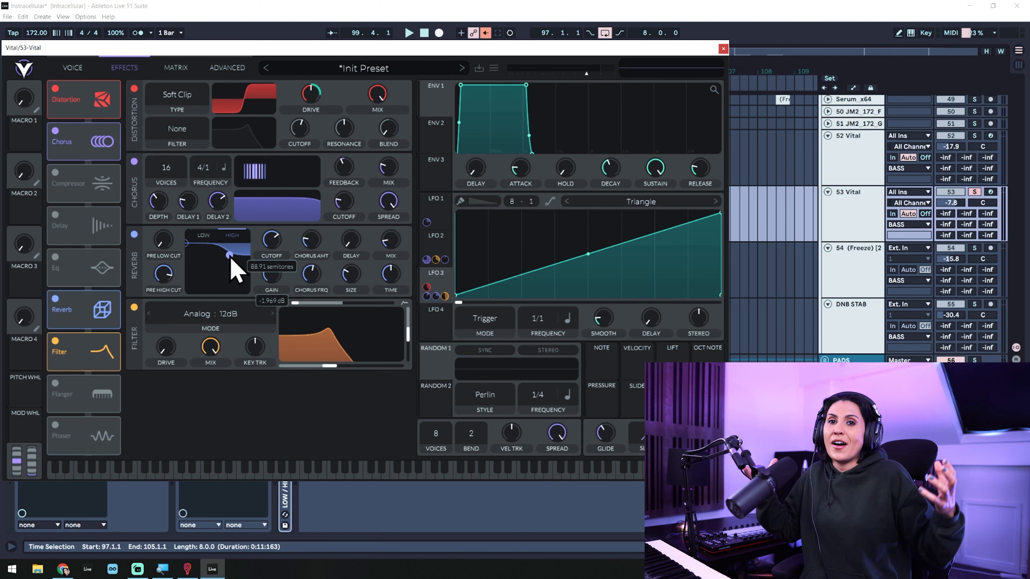
{"action": "key", "text": "space"}
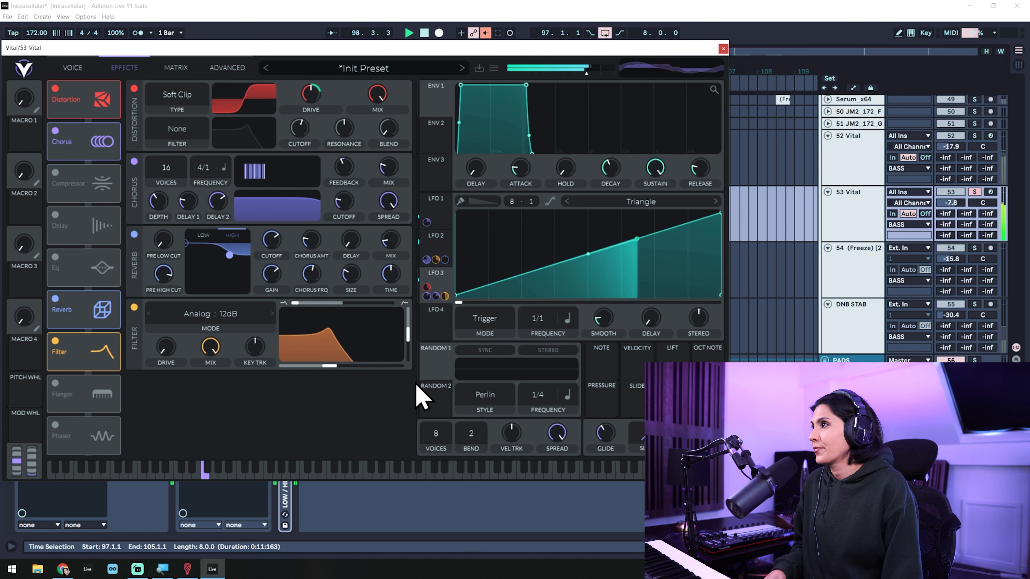
Step: Remove the effects filter's resonance and modulate its cutoff with LFO 3, adjusting the modulation depth during playback
{"action": "mouse_move", "coordinate": [407, 333]}
{"action": "left_click_drag", "start_coordinate": [407, 329], "coordinate": [421, 414]}
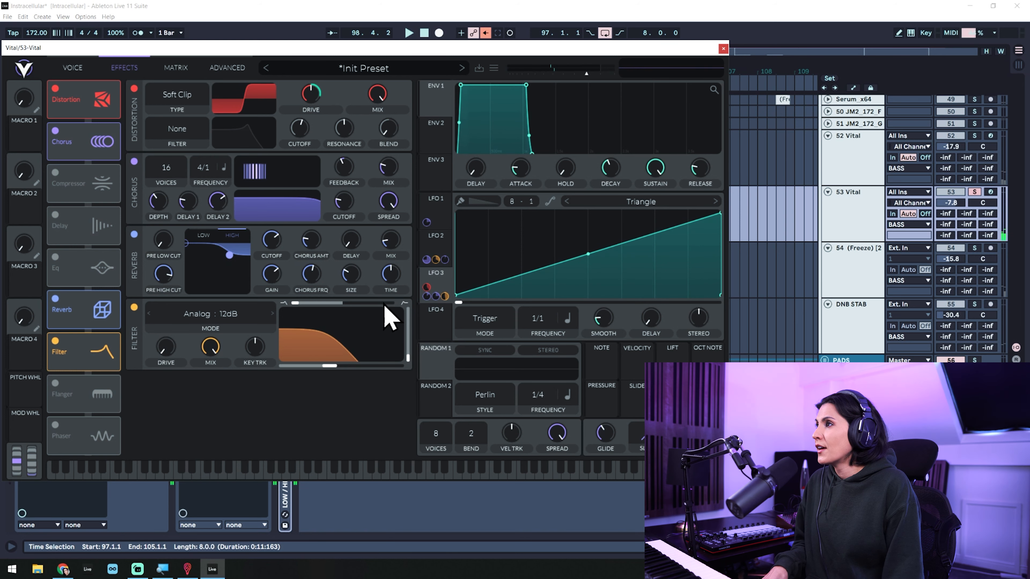
{"action": "left_click_drag", "start_coordinate": [415, 308], "coordinate": [331, 306]}
{"action": "key", "text": "space"}
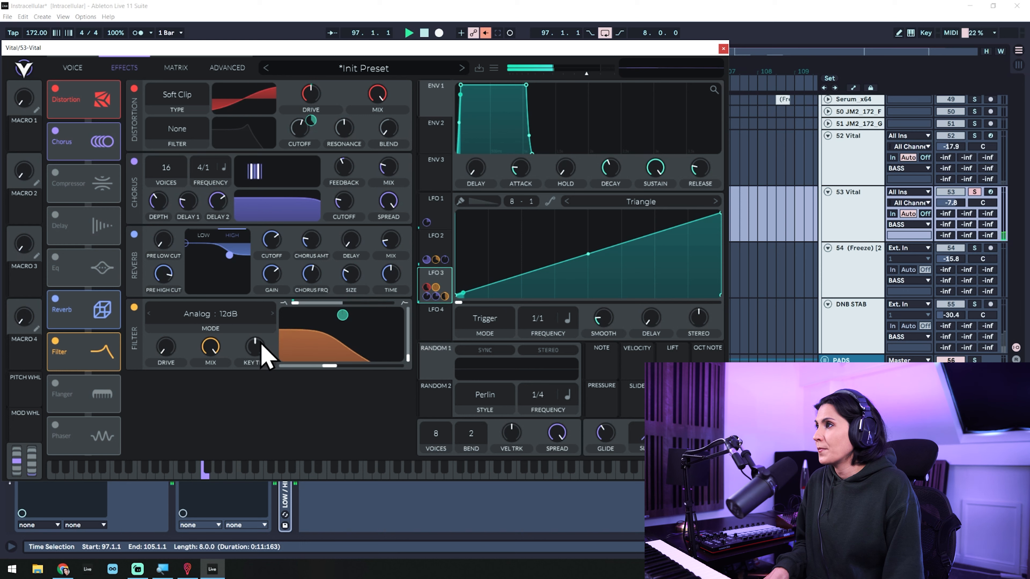
{"action": "left_click_drag", "start_coordinate": [345, 314], "coordinate": [344, 298]}
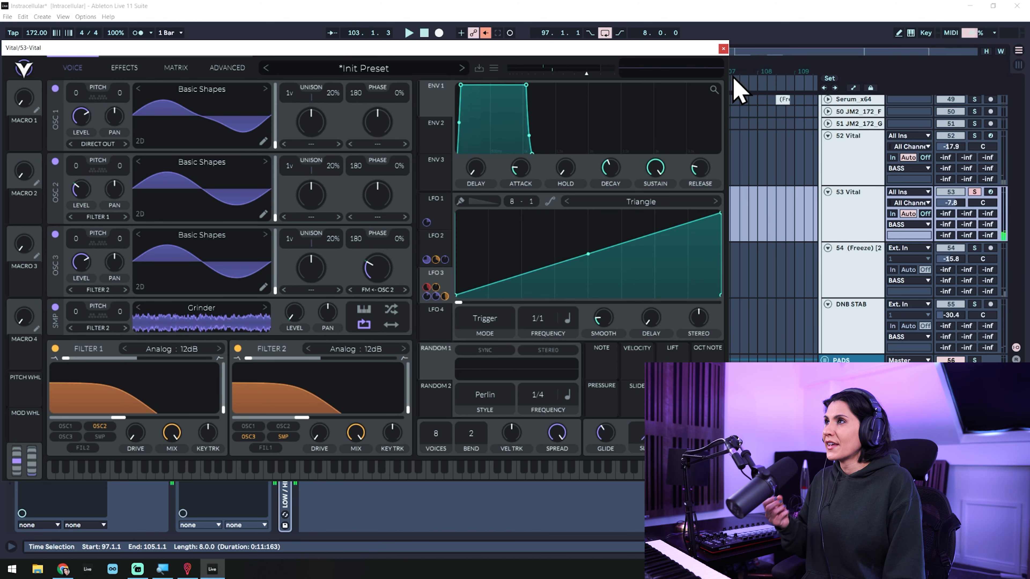
Step: Close Vital and examine Rift's FM Eater preset in its advanced view
{"action": "left_click", "coordinate": [723, 49]}
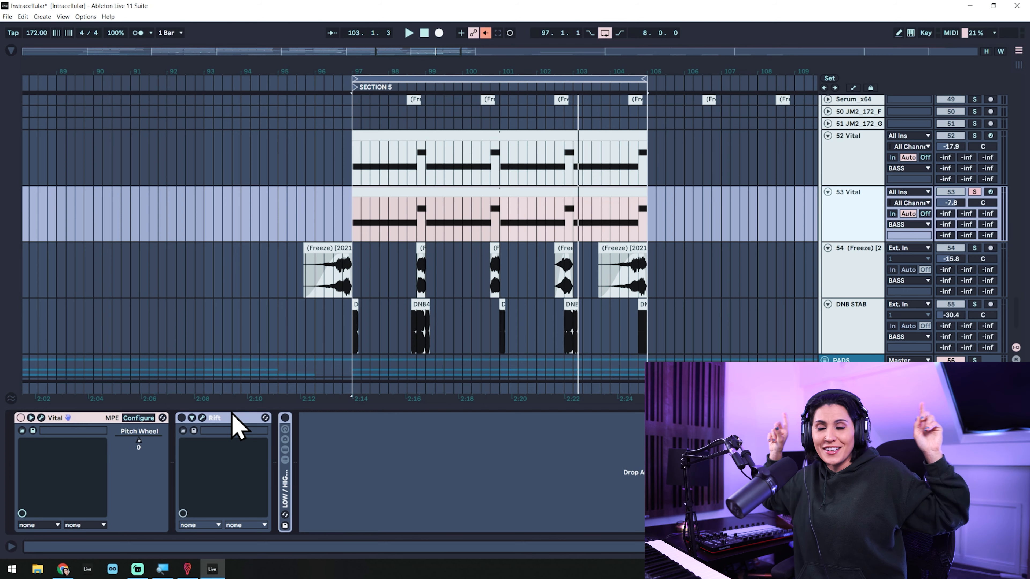
{"action": "left_click", "coordinate": [202, 418]}
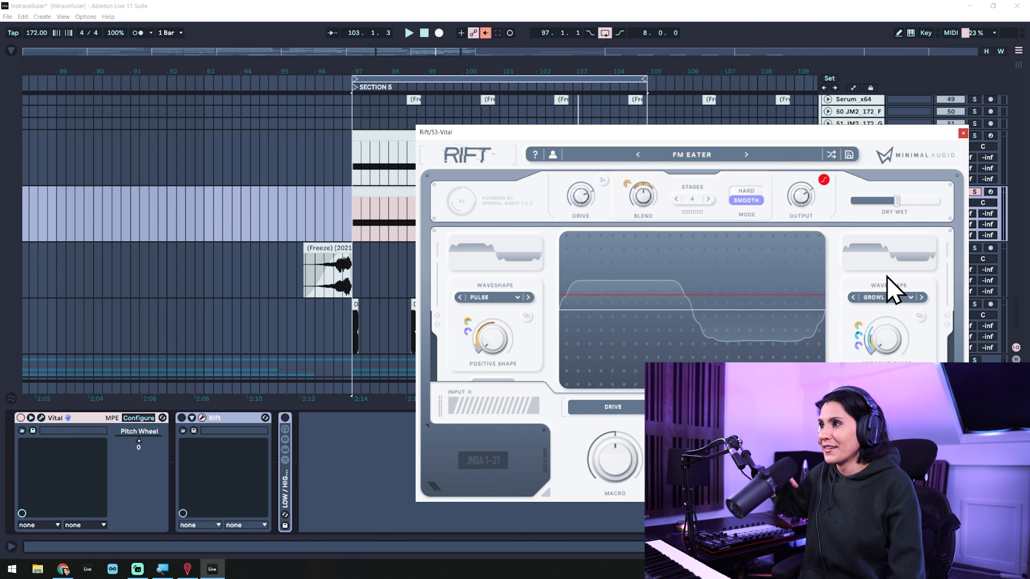
{"action": "left_click", "coordinate": [901, 460]}
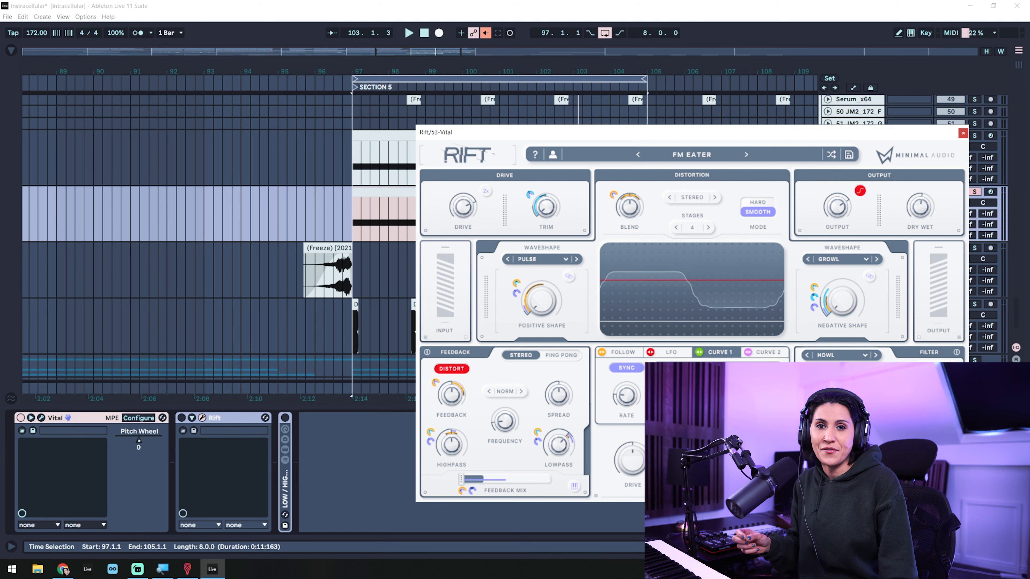
{"action": "left_click", "coordinate": [963, 133]}
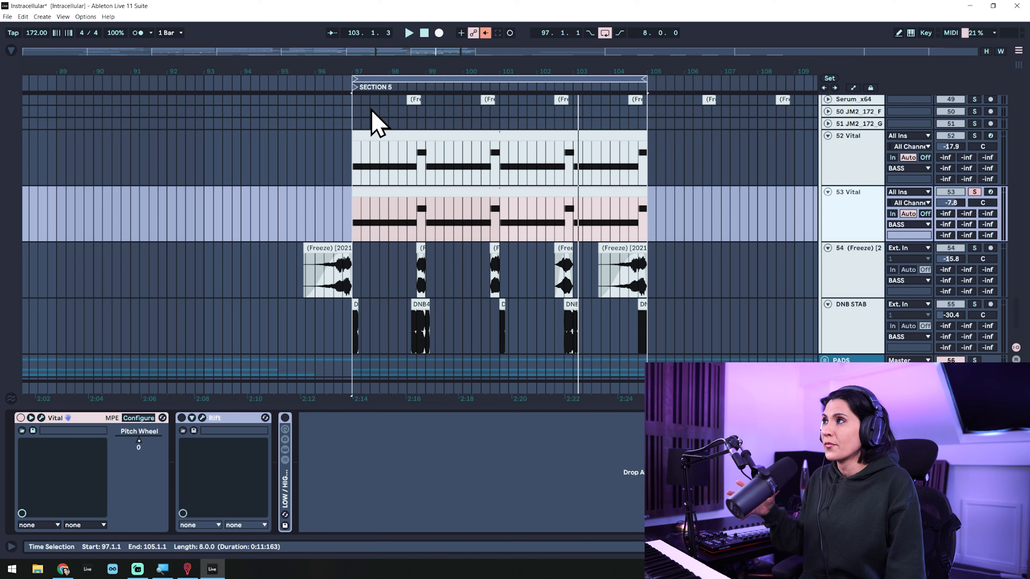
Step: Play the section from 97.1.1 with Rift bypassed and enabled, and switch Rift back to its simple view
{"action": "key", "text": "space"}
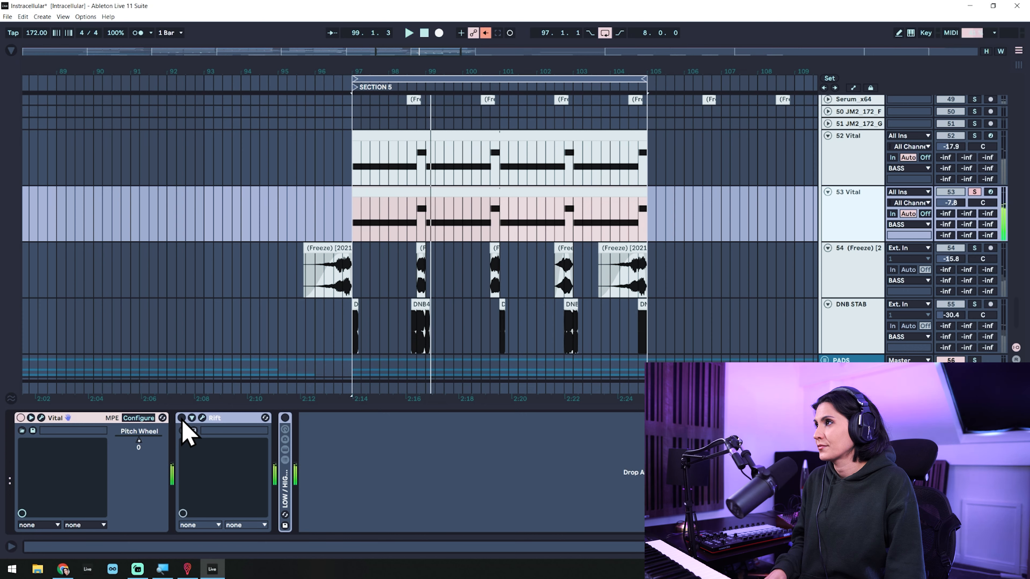
{"action": "left_click", "coordinate": [348, 222]}
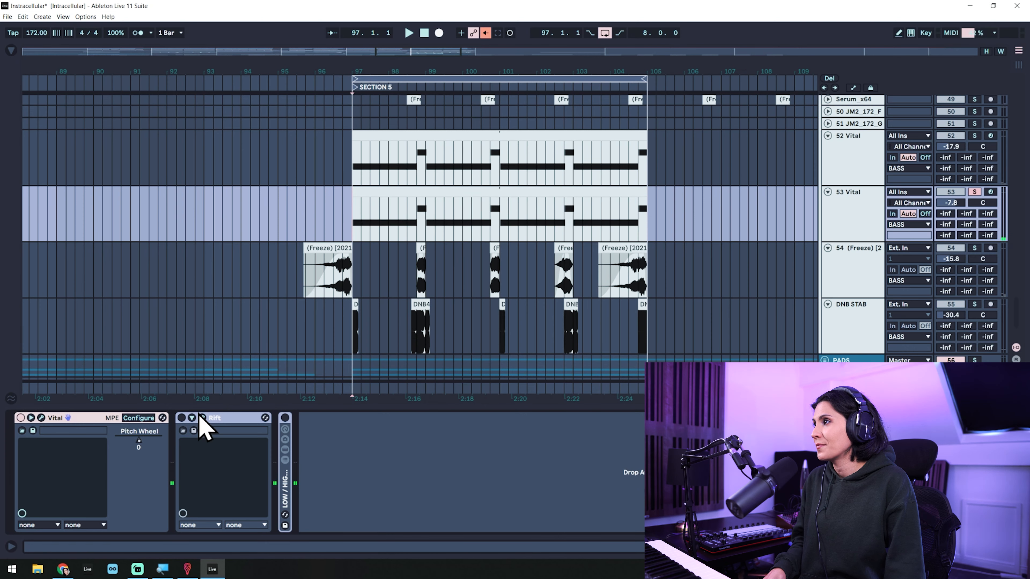
{"action": "key", "text": "space"}
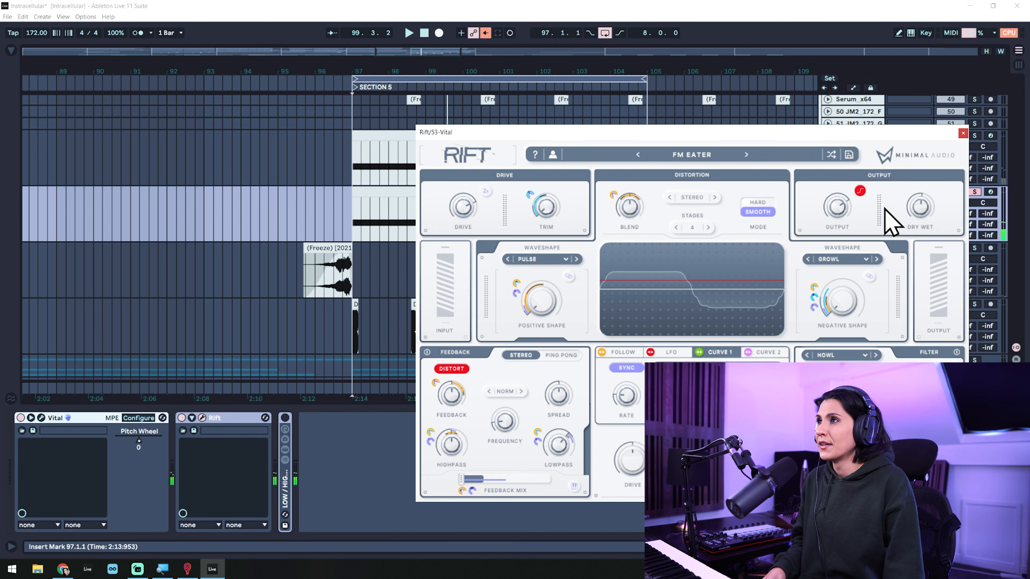
{"action": "left_click", "coordinate": [891, 147]}
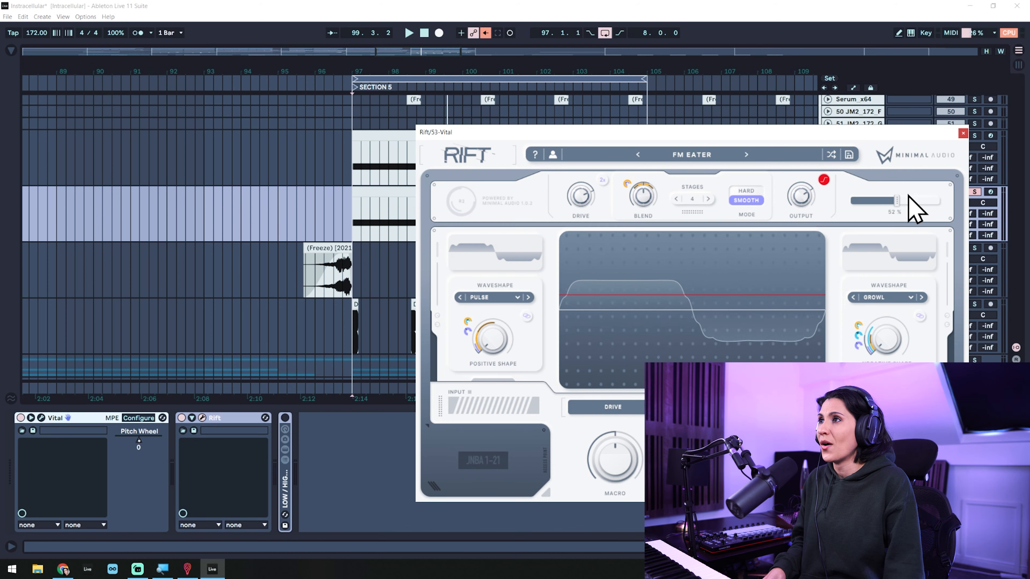
Step: Close Rift and unfold the LOW / HIGH STEREO BASS PROCESSING rack on the 53 Vital track
{"action": "left_click", "coordinate": [963, 133]}
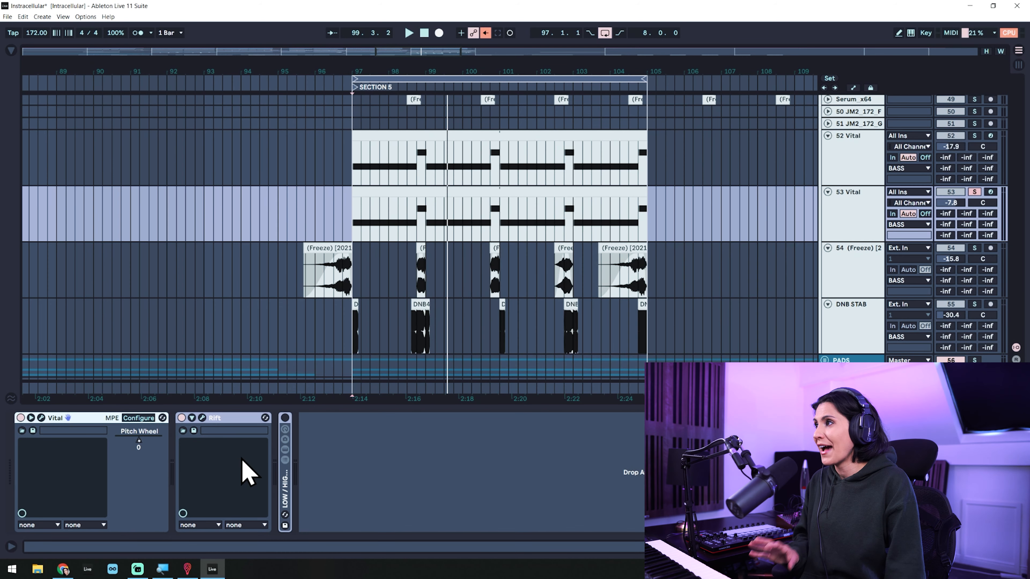
{"action": "key", "text": "space"}
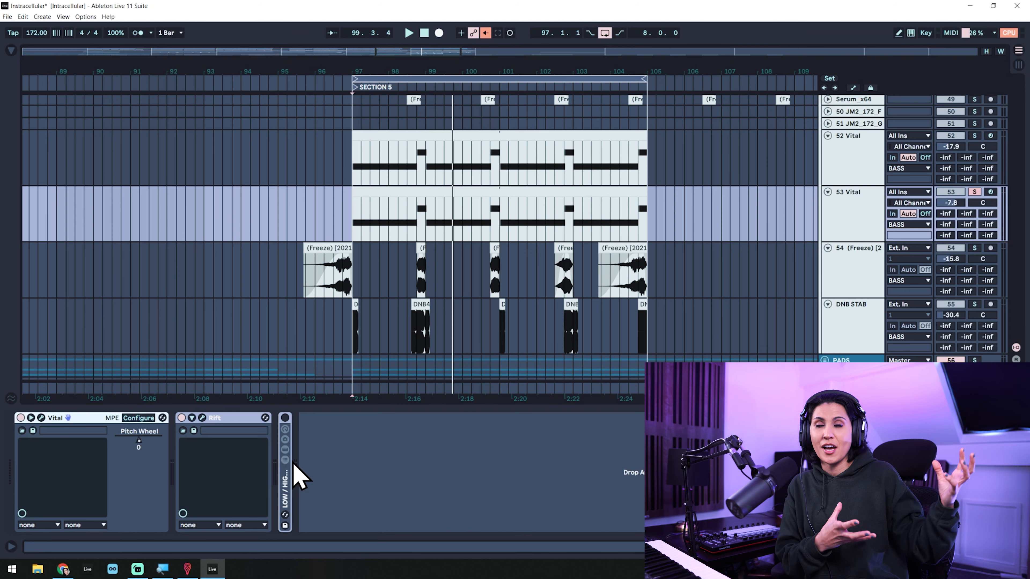
{"action": "double_click", "coordinate": [287, 474]}
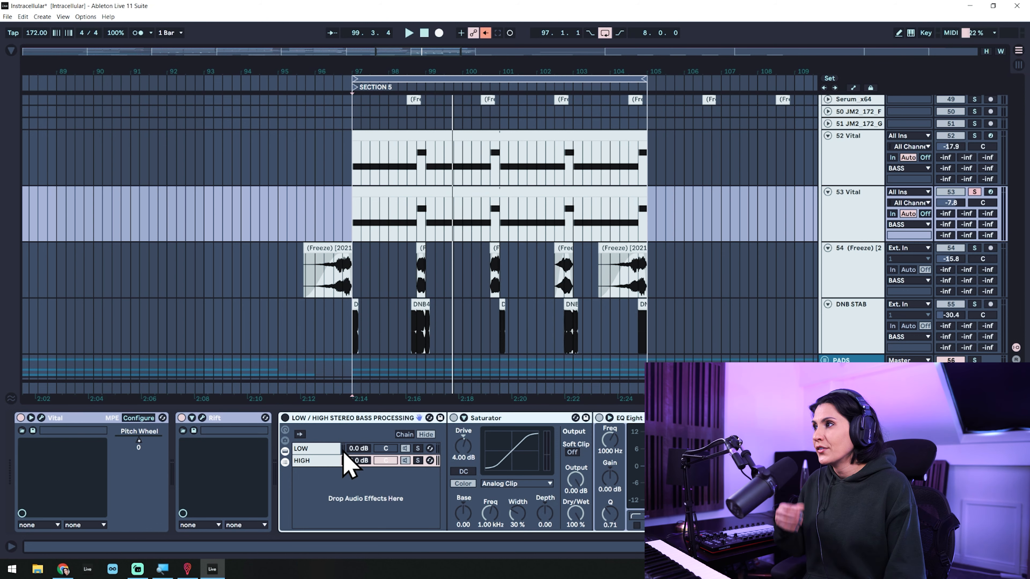
Step: Switch on the bass processing rack and examine the devices in its LOW and HIGH chains
{"action": "left_click", "coordinate": [303, 447]}
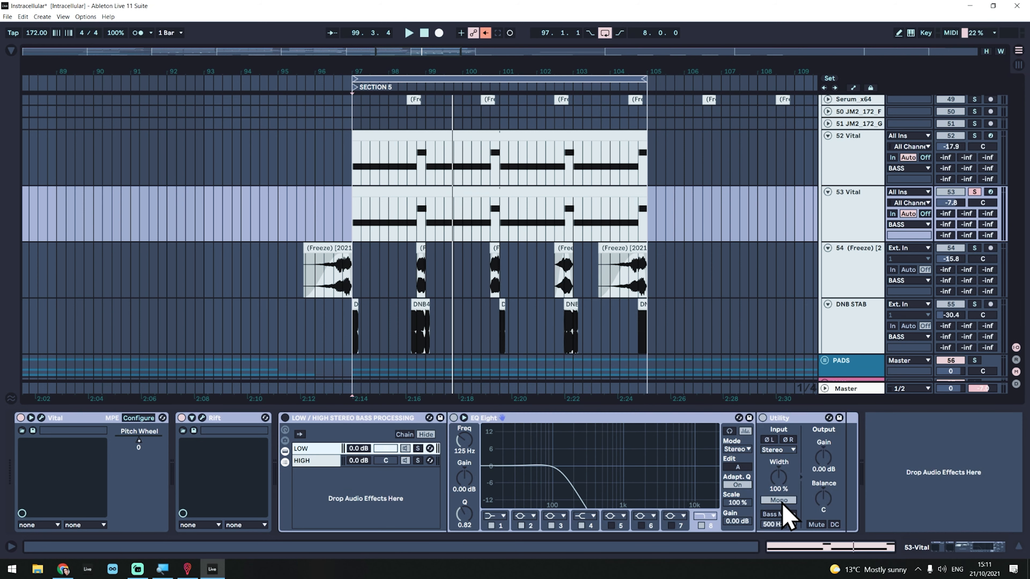
{"action": "left_click", "coordinate": [285, 418]}
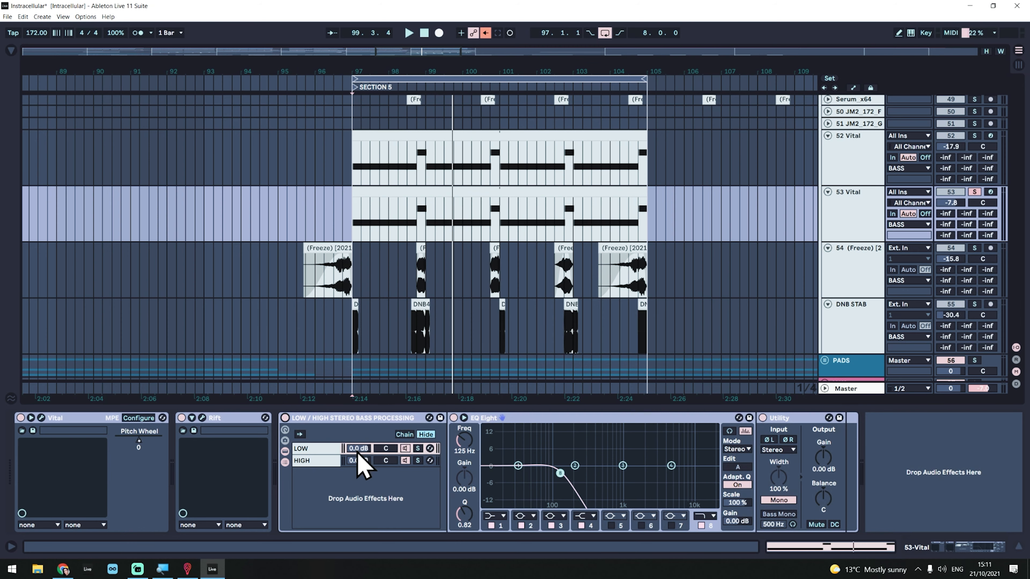
{"action": "left_click", "coordinate": [320, 461]}
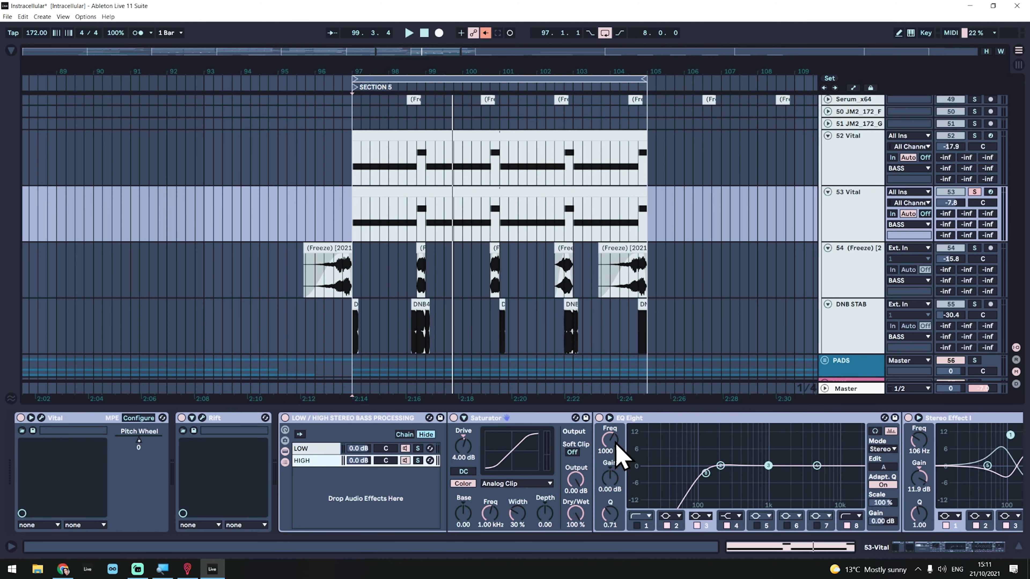
{"action": "left_click_drag", "start_coordinate": [919, 547], "coordinate": [944, 544]}
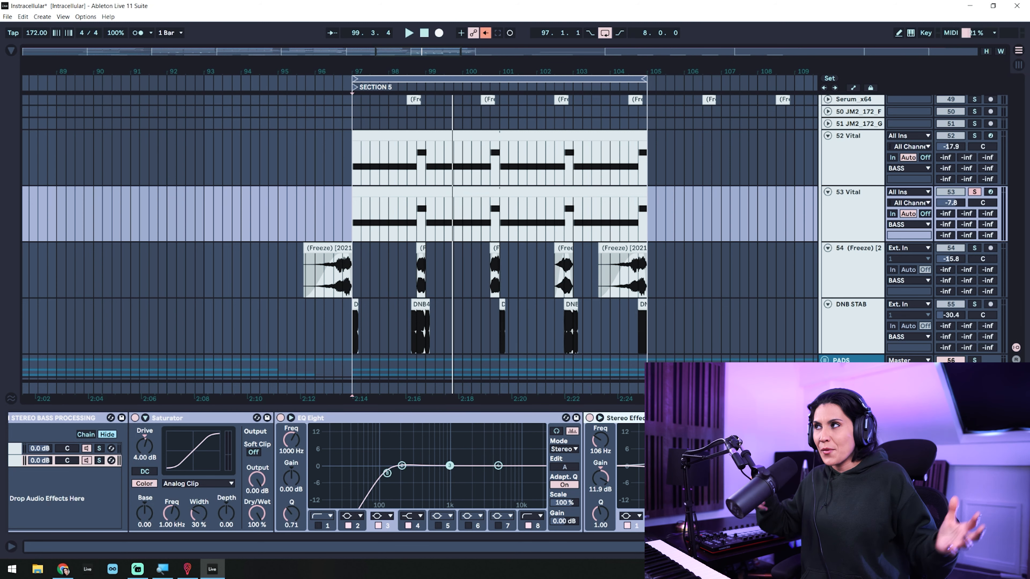
Step: Show the Stereo Effect I Scale automation on the 53 Vital track and play the section from 97.1.1
{"action": "key", "text": "a"}
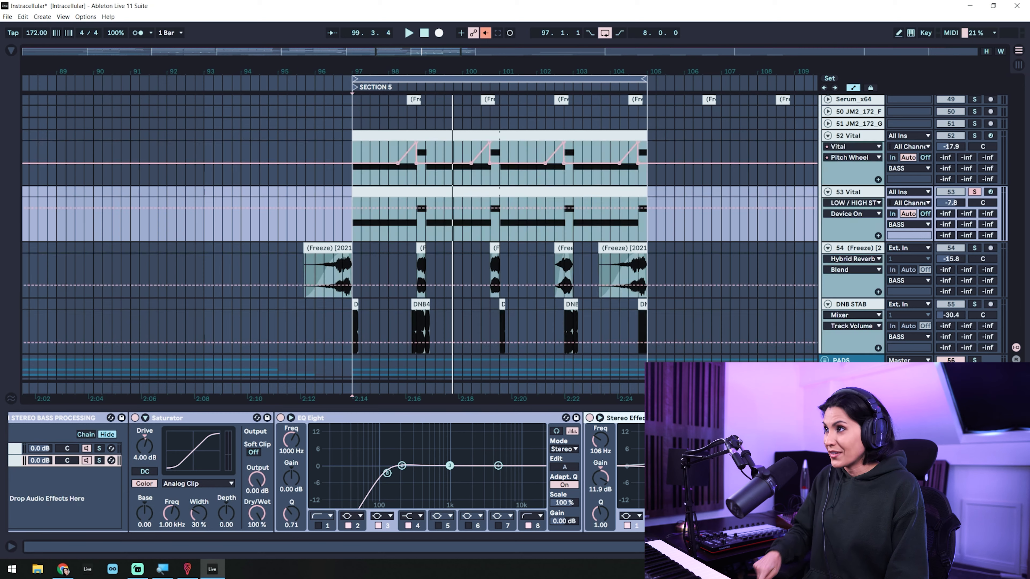
{"action": "left_click", "coordinate": [851, 205]}
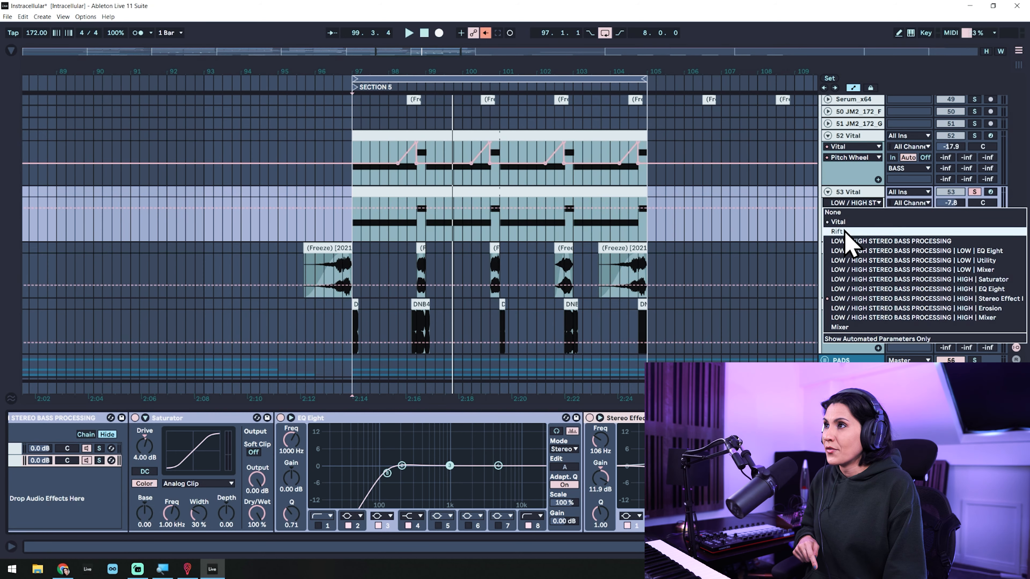
{"action": "left_click", "coordinate": [855, 324]}
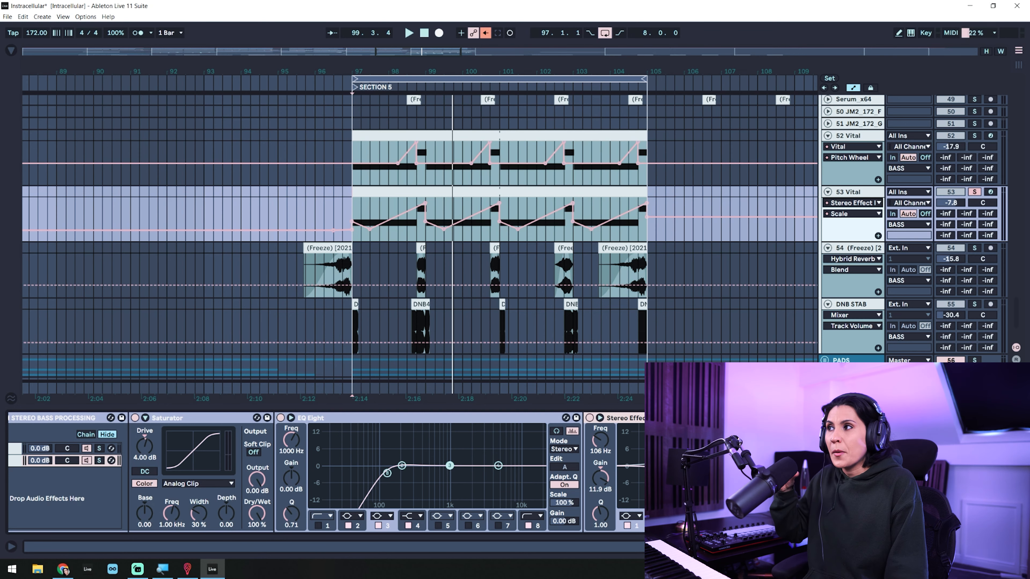
{"action": "left_click", "coordinate": [336, 82]}
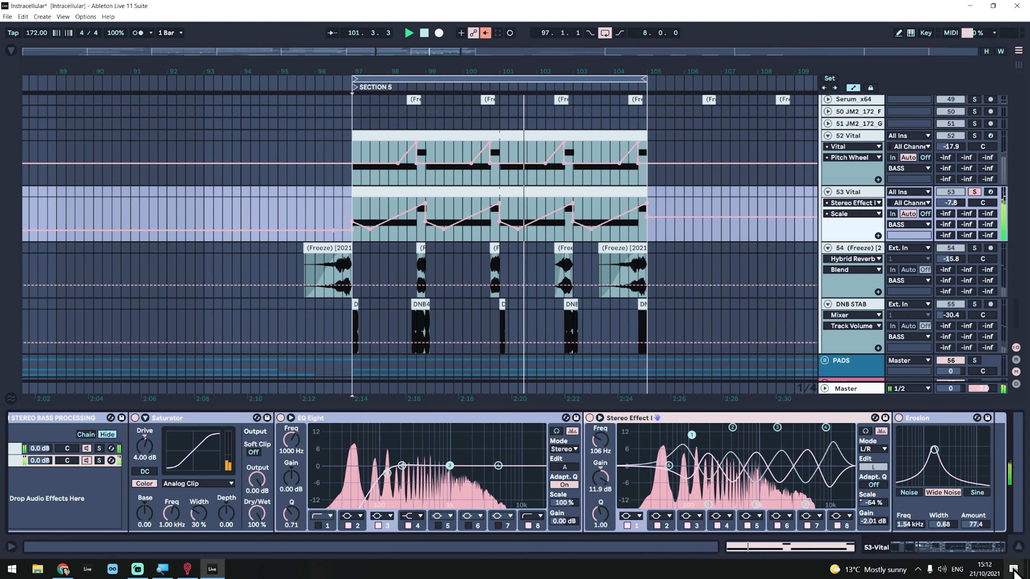
{"action": "key", "text": "space"}
Step: Compare playback with the bass processing rack bypassed and enabled, and set the 53 Vital track volume to -11.0 dB
{"action": "left_click_drag", "start_coordinate": [990, 548], "coordinate": [929, 547]}
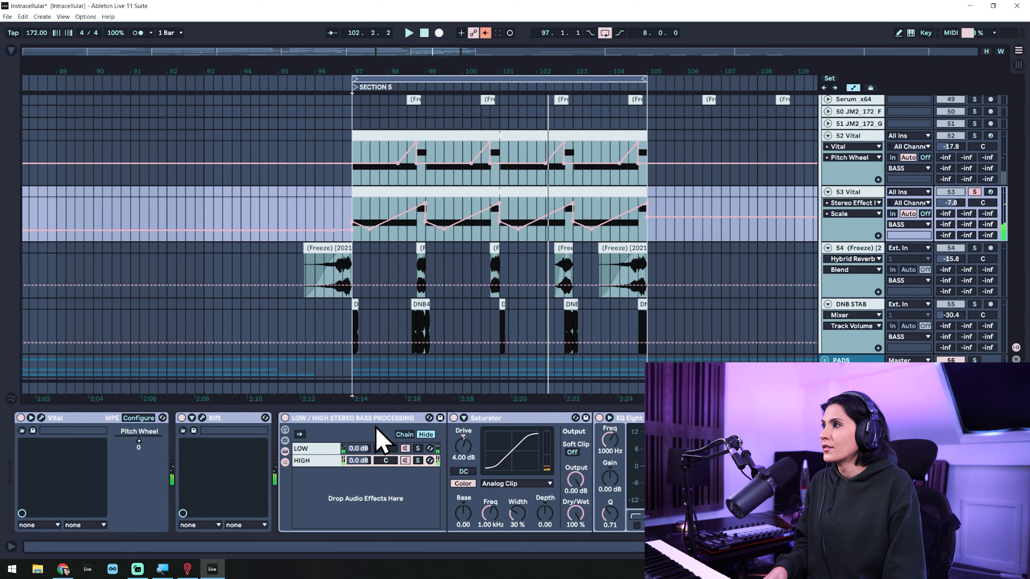
{"action": "left_click", "coordinate": [286, 418]}
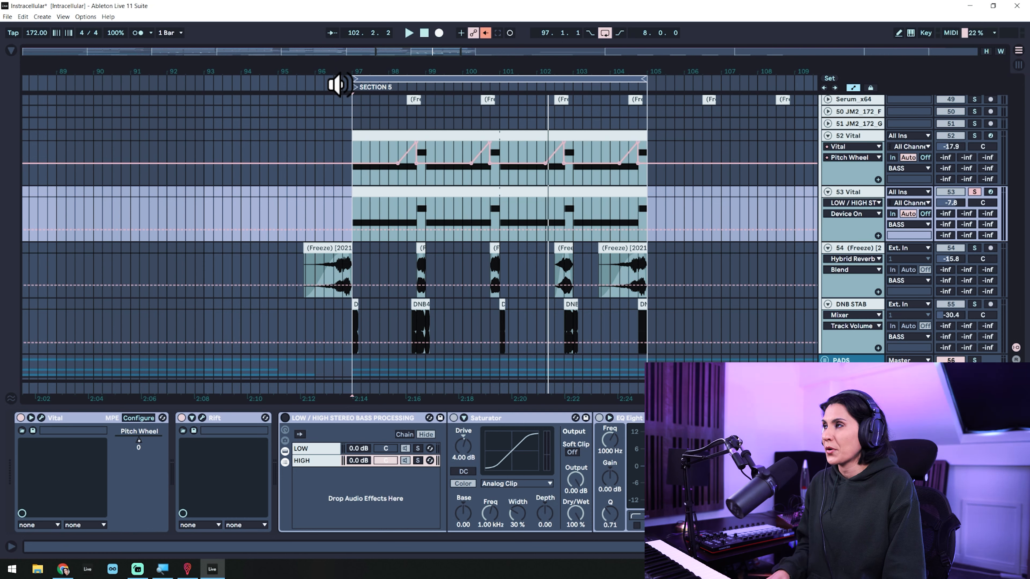
{"action": "left_click", "coordinate": [338, 85]}
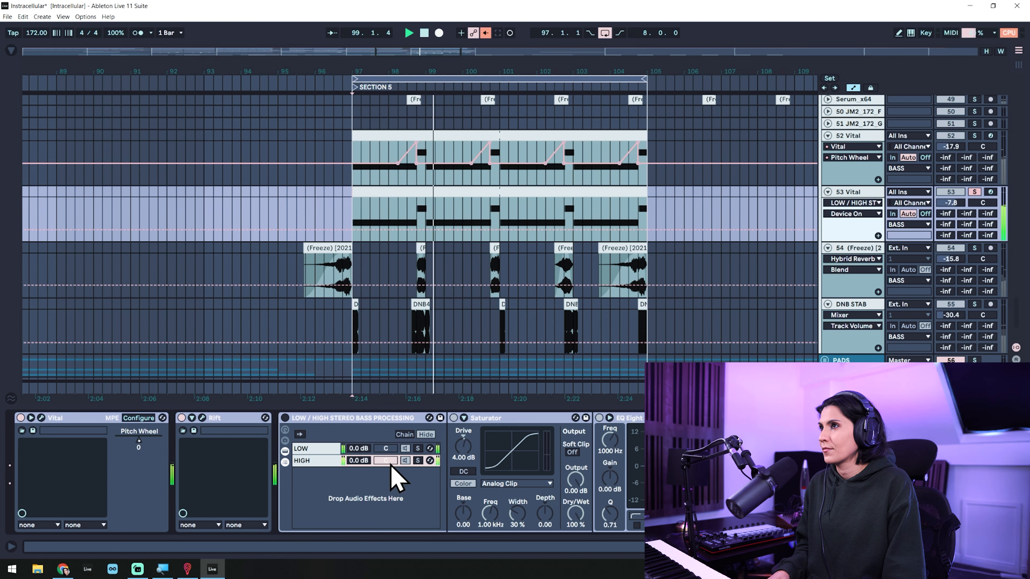
{"action": "left_click_drag", "start_coordinate": [950, 203], "coordinate": [951, 213]}
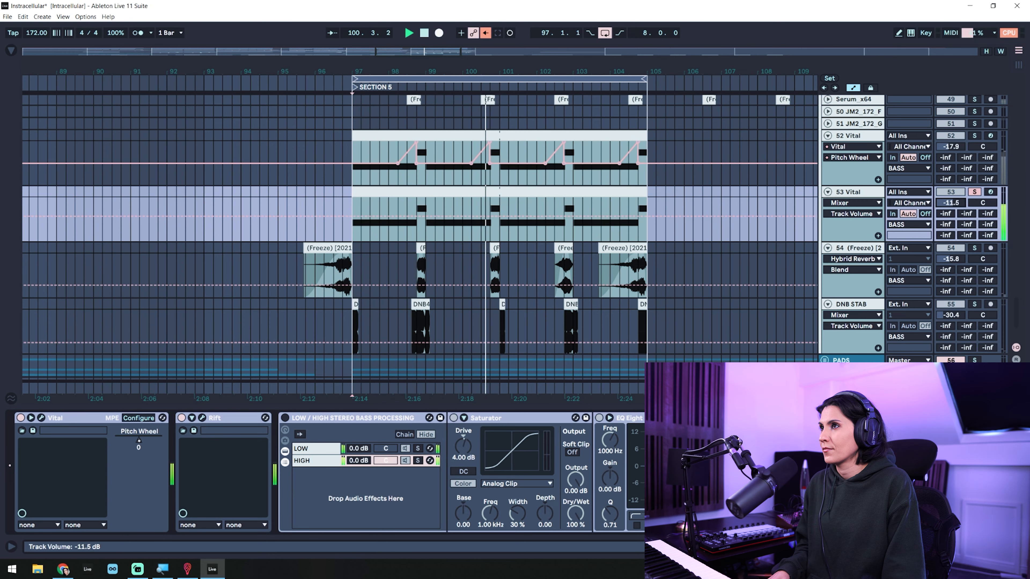
{"action": "left_click", "coordinate": [292, 426]}
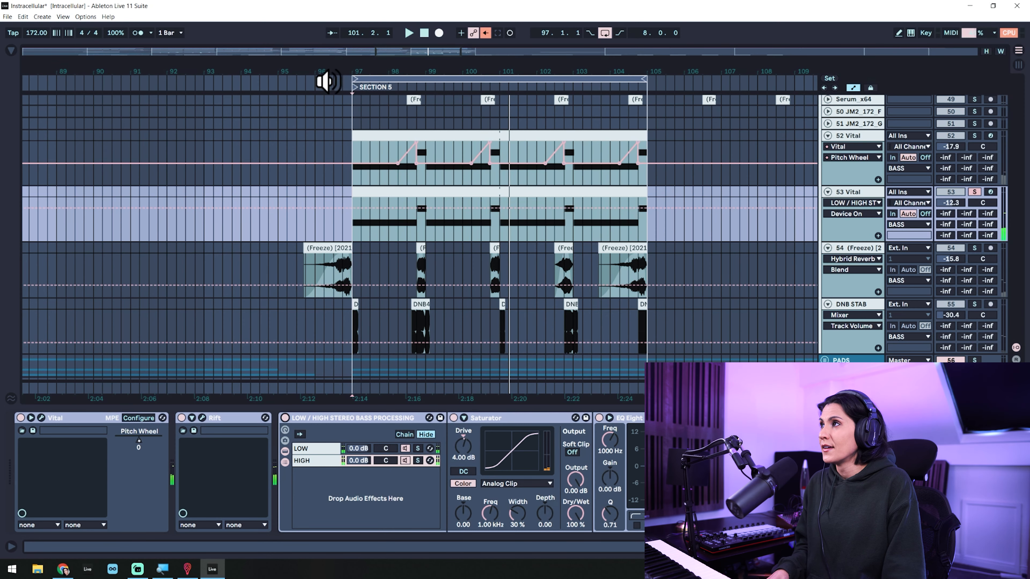
{"action": "left_click", "coordinate": [332, 83]}
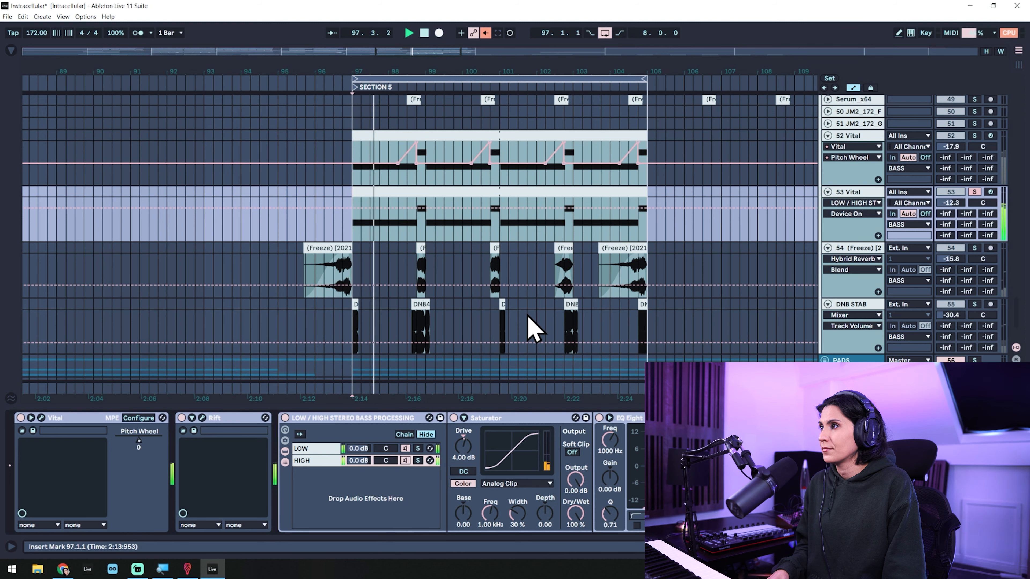
{"action": "left_click_drag", "start_coordinate": [965, 211], "coordinate": [962, 205]}
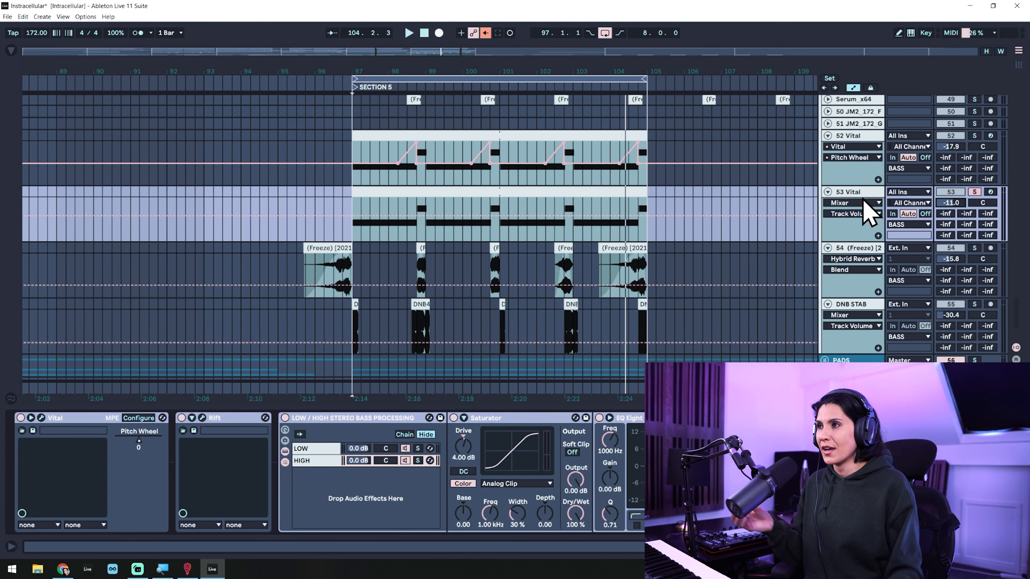
Step: Hide the automation, then solo the existing freeze audio track below 53 Vital and play it from 97.1.1
{"action": "scroll", "coordinate": [327, 472], "scroll_direction": "right", "scroll_amount": 8}
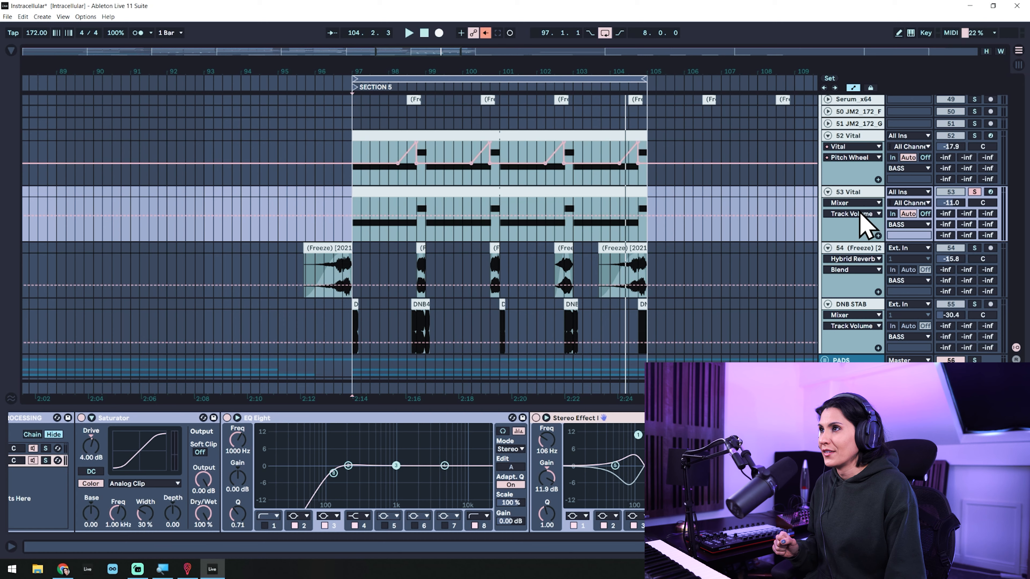
{"action": "key", "text": "a"}
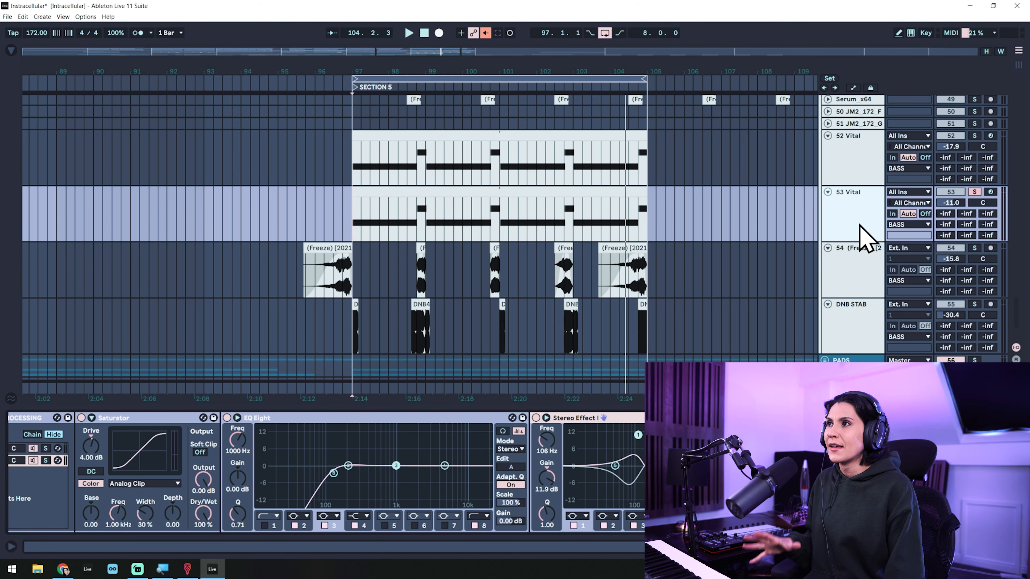
{"action": "left_click", "coordinate": [868, 266]}
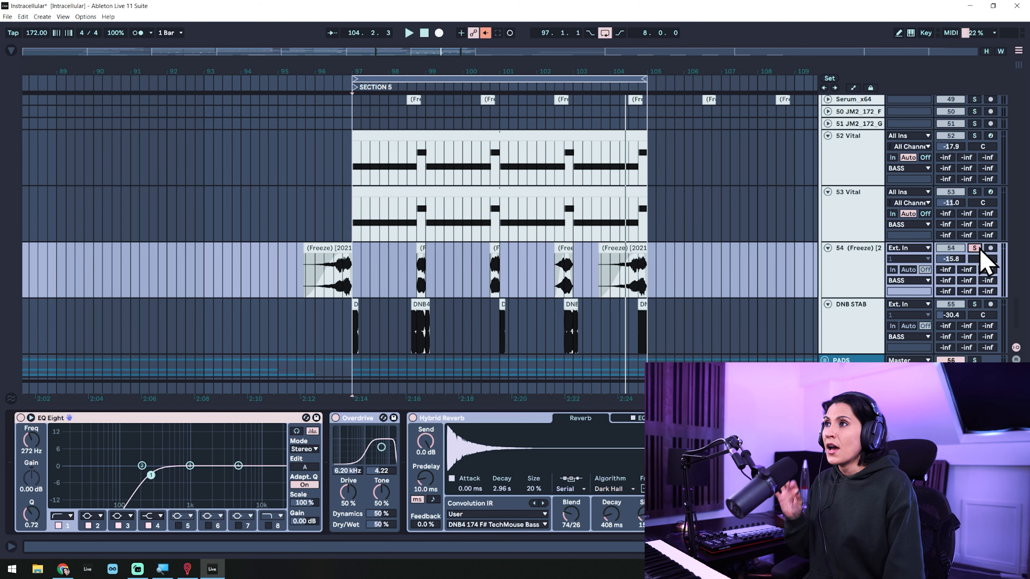
{"action": "left_click", "coordinate": [859, 215]}
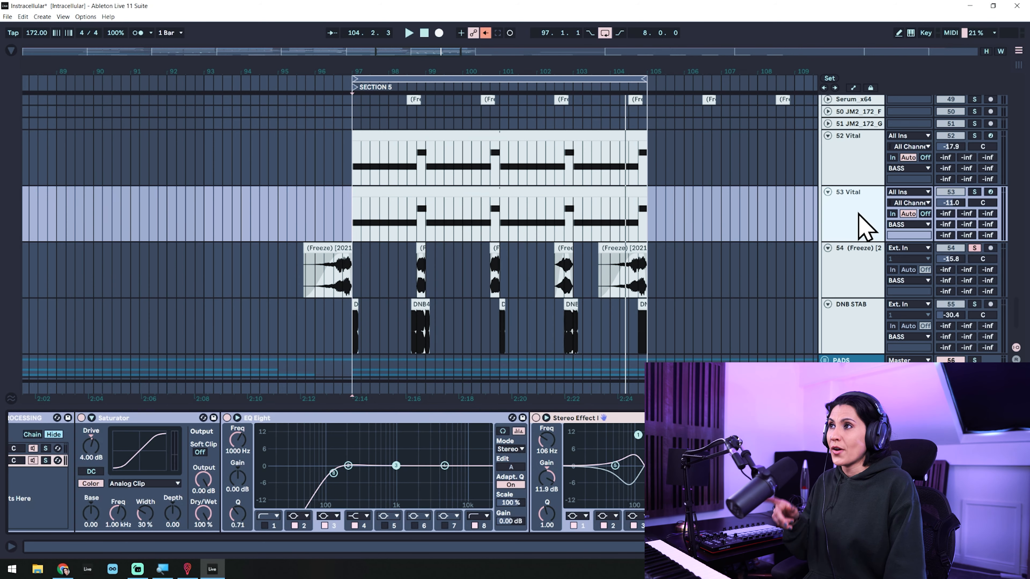
{"action": "left_click", "coordinate": [862, 270]}
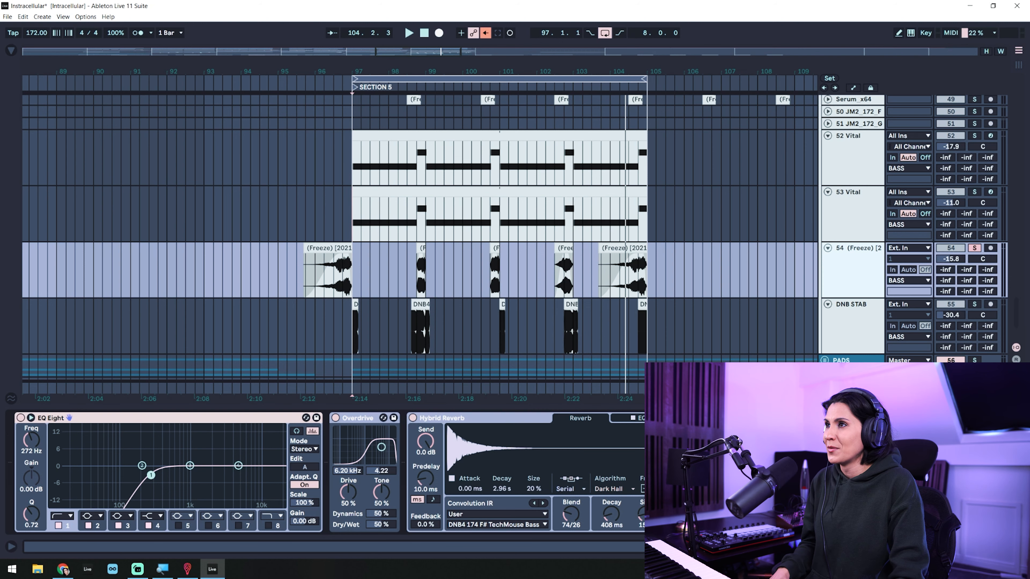
{"action": "left_click", "coordinate": [301, 85]}
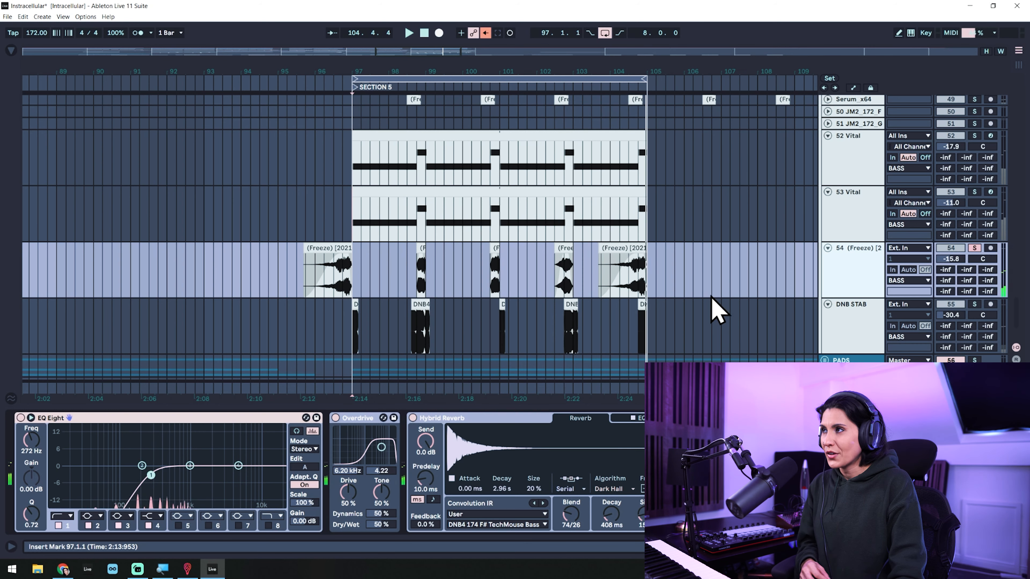
Step: Freeze the 53 Vital track
{"action": "left_click", "coordinate": [865, 227]}
{"action": "right_click", "coordinate": [859, 223]}
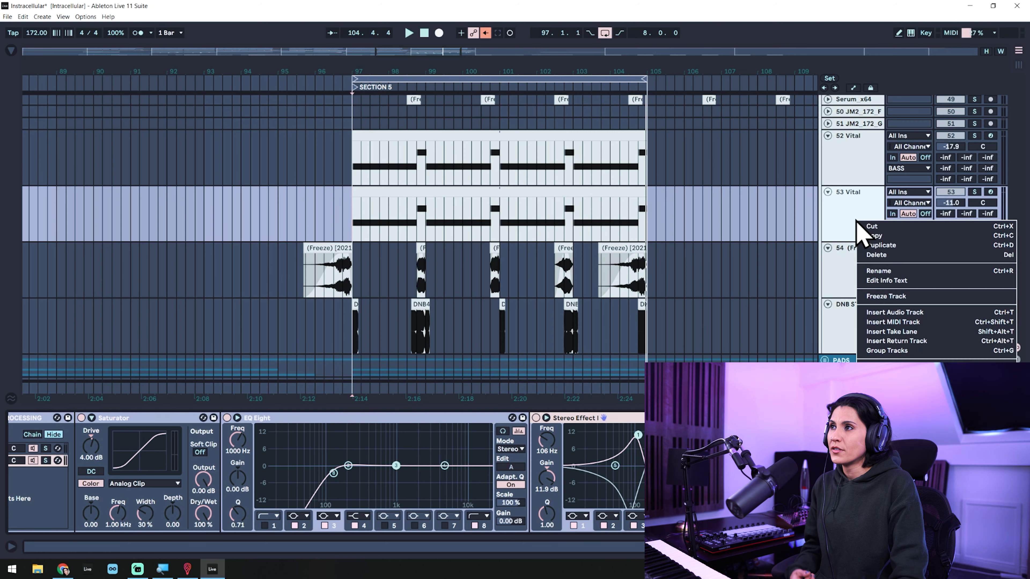
{"action": "left_click", "coordinate": [886, 297]}
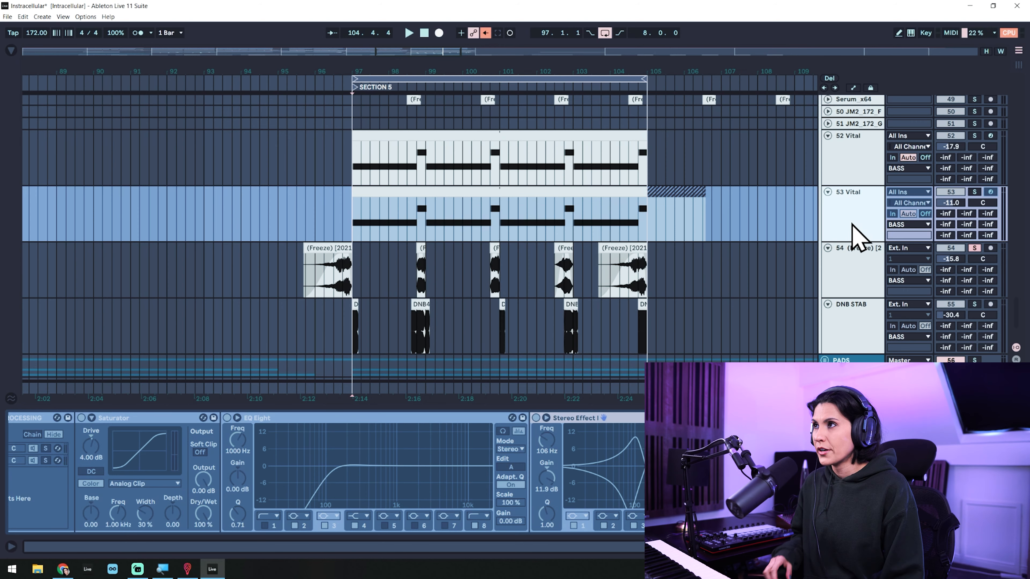
Step: Insert an audio track below 53 Vital and copy the frozen clip with its tail onto it
{"action": "key", "text": "ctrl+t"}
{"action": "left_click", "coordinate": [379, 194]}
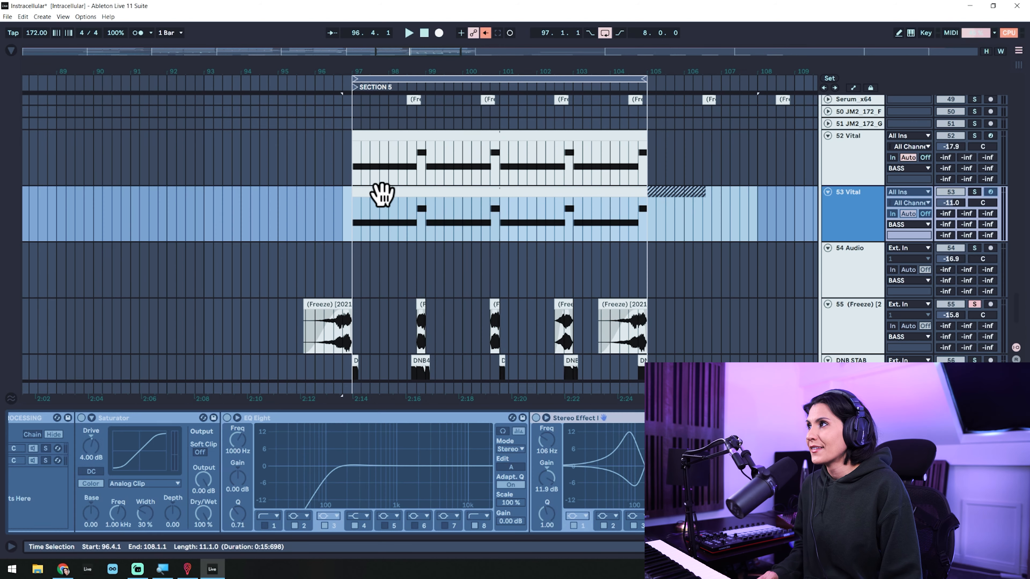
{"action": "left_click_drag", "start_coordinate": [387, 192], "coordinate": [404, 275]}
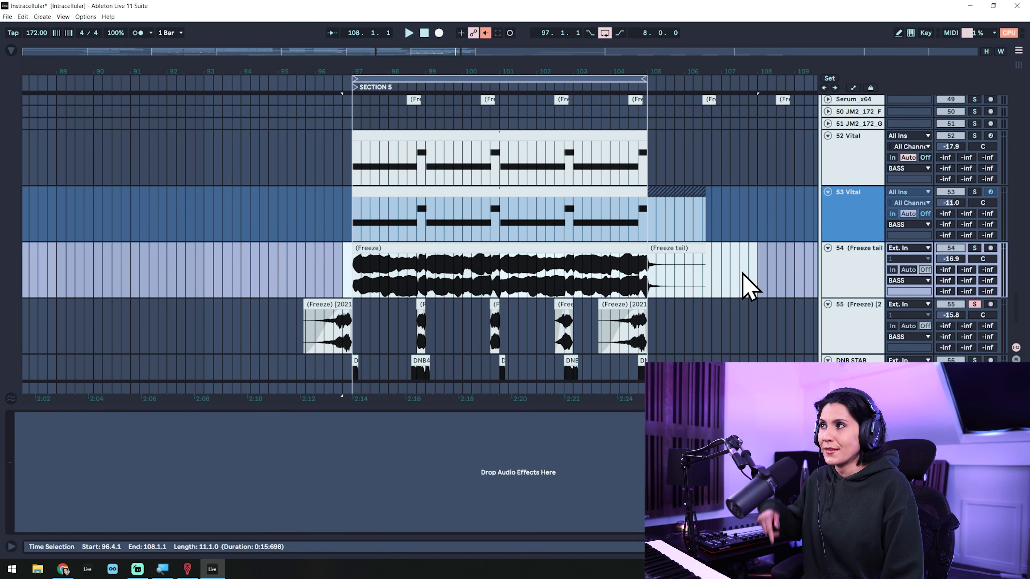
Step: Trim the copied freeze tail to end at 106.2.1 and reverse the frozen audio on track 54
{"action": "left_click", "coordinate": [709, 257]}
{"action": "left_click", "coordinate": [674, 247]}
{"action": "key", "text": "Delete"}
{"action": "left_click_drag", "start_coordinate": [645, 255], "coordinate": [691, 255]}
{"action": "left_click", "coordinate": [660, 271]}
{"action": "key", "text": "r"}
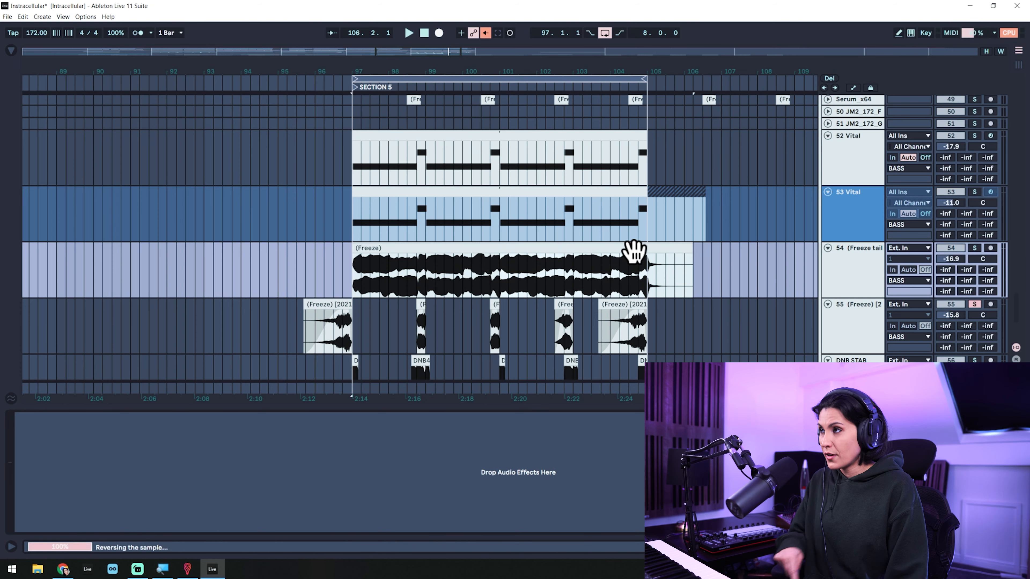
Step: Shift the reversed clip earlier to lead into bar 97, and cut it down to short slices lined up with those on track 55
{"action": "left_click_drag", "start_coordinate": [388, 58], "coordinate": [388, 77]}
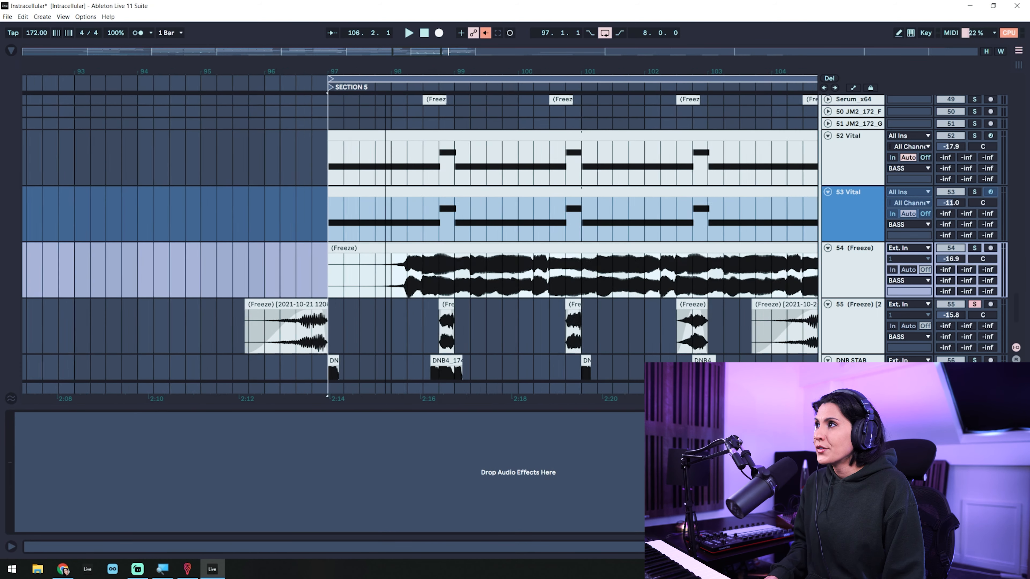
{"action": "left_click_drag", "start_coordinate": [472, 263], "coordinate": [384, 259]}
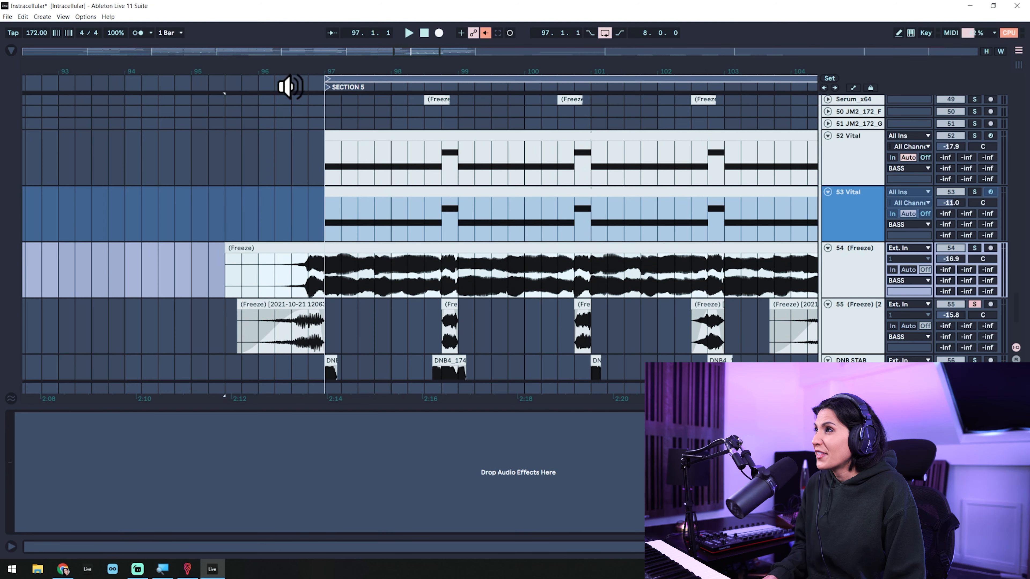
{"action": "left_click_drag", "start_coordinate": [292, 73], "coordinate": [293, 49]}
{"action": "left_click_drag", "start_coordinate": [317, 279], "coordinate": [683, 306]}
{"action": "key", "text": "Delete"}
{"action": "key", "text": "Delete"}
{"action": "key", "text": "Delete"}
{"action": "key", "text": "Delete"}
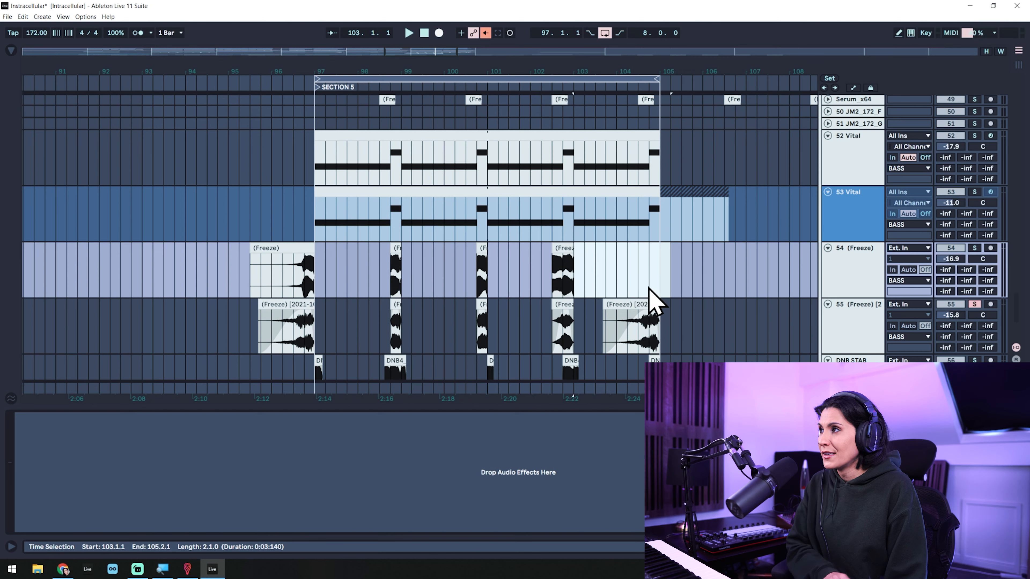
Step: Open the first reversed slice on track 54 in the clip view and double its tempo to 344.00 BPM
{"action": "left_click", "coordinate": [299, 336]}
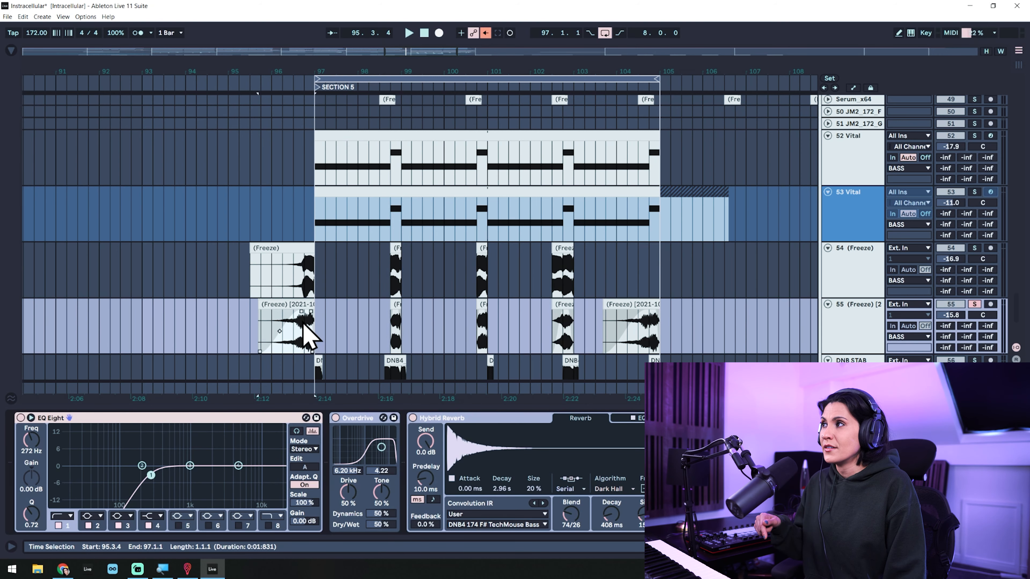
{"action": "left_click", "coordinate": [297, 249]}
{"action": "double_click", "coordinate": [297, 250]}
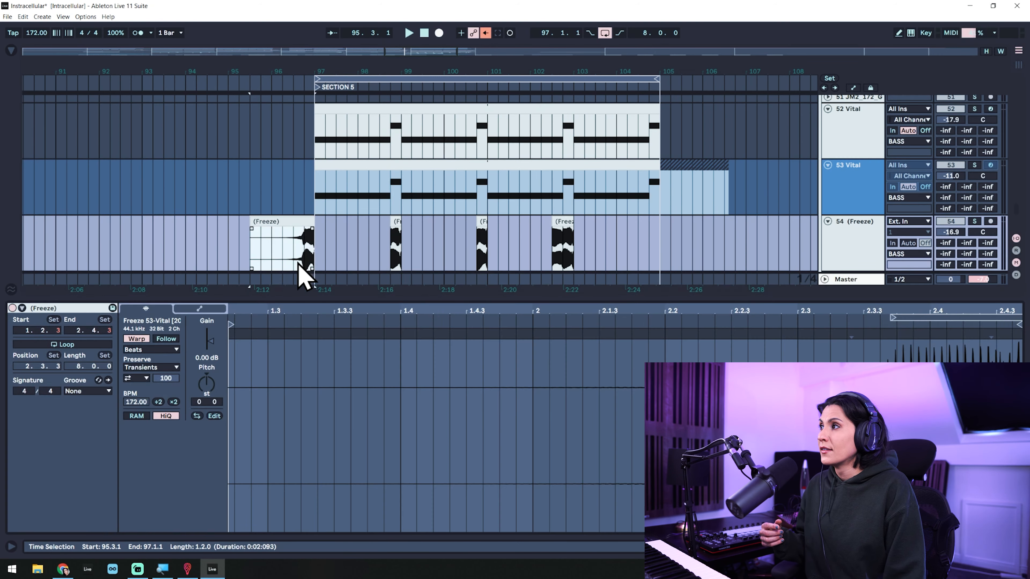
{"action": "left_click", "coordinate": [174, 403]}
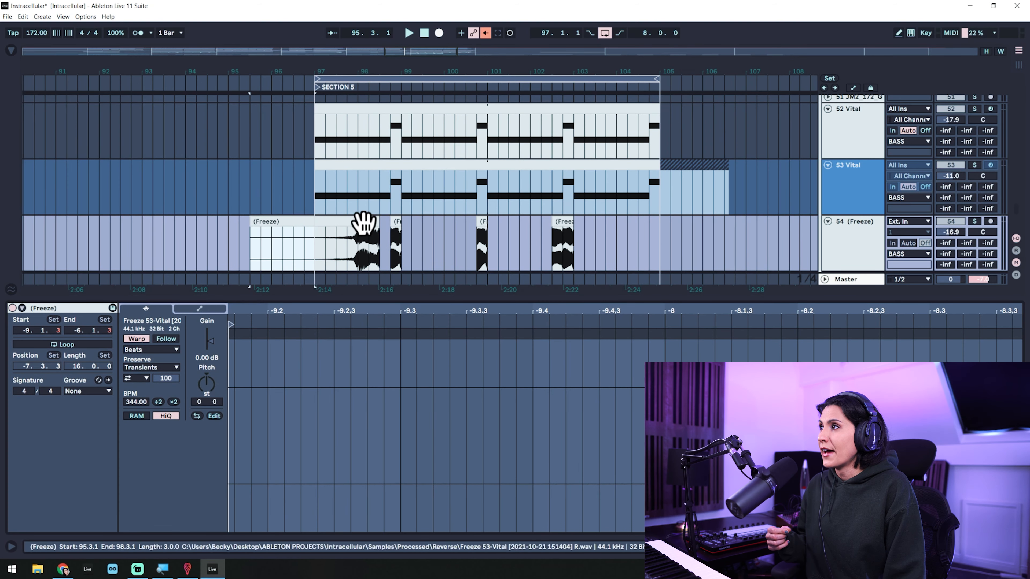
Step: Fit the first reversed slice on track 54 against bar 97 with a fade-in, copy it to 103.4.1–105.1.1, and play the track soloed
{"action": "left_click", "coordinate": [326, 252]}
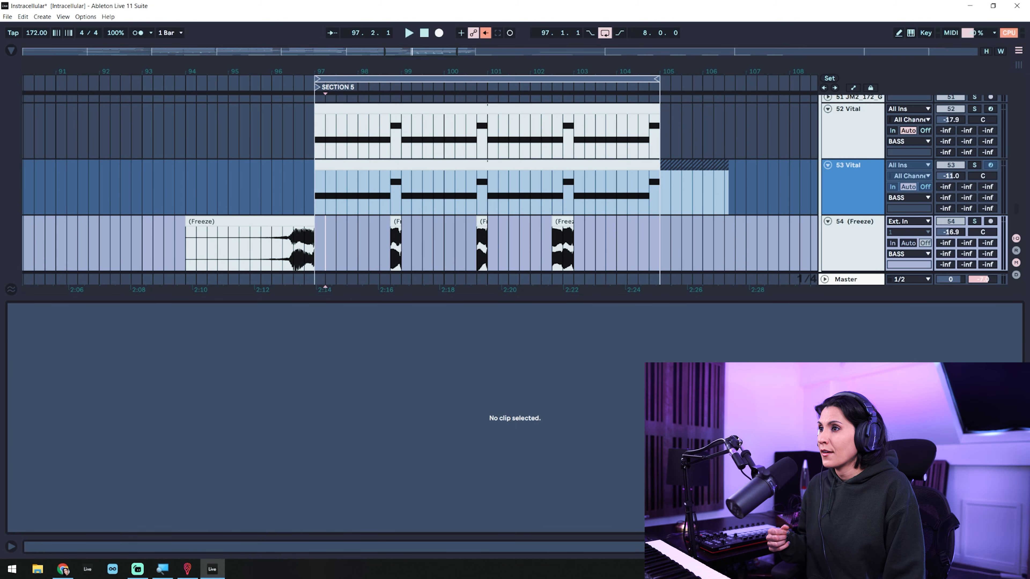
{"action": "left_click", "coordinate": [1018, 547]}
{"action": "left_click", "coordinate": [219, 248]}
{"action": "left_click_drag", "start_coordinate": [187, 257], "coordinate": [635, 269]}
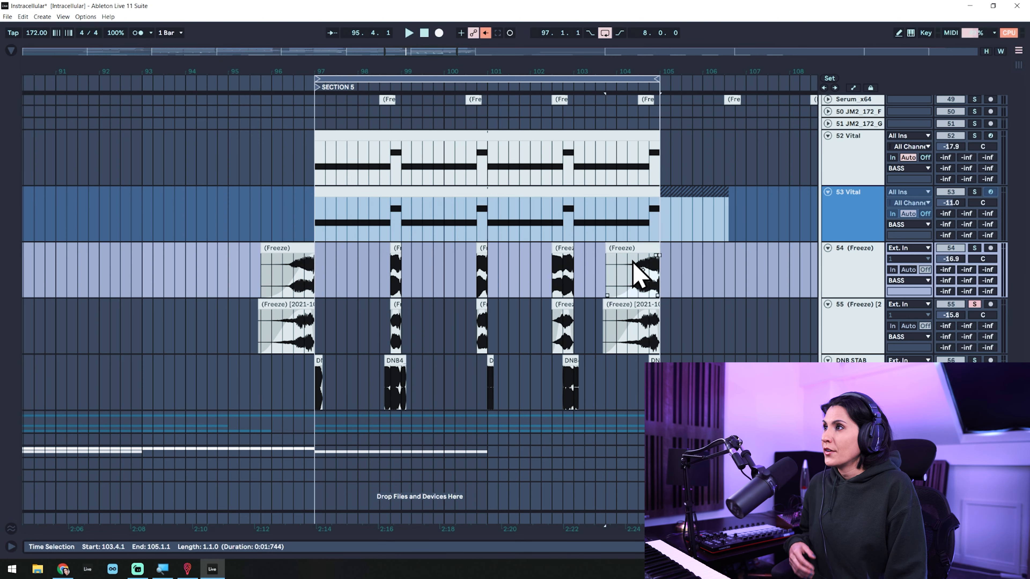
{"action": "left_click", "coordinate": [974, 248]}
{"action": "left_click", "coordinate": [282, 85]}
Step: Copy the EQ Eight and Overdrive effects from track 55 onto track 54
{"action": "double_click", "coordinate": [845, 268]}
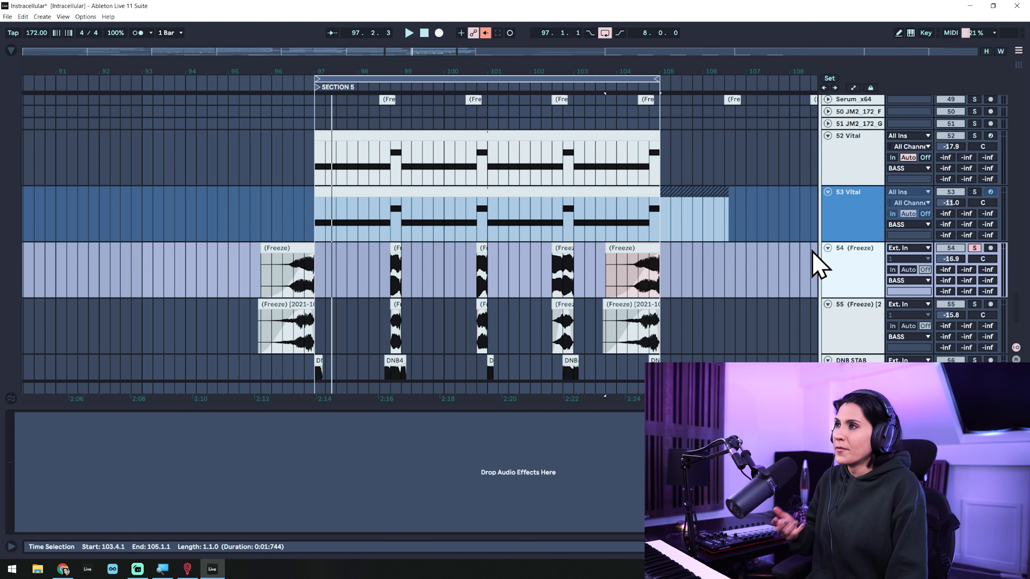
{"action": "left_click", "coordinate": [859, 336]}
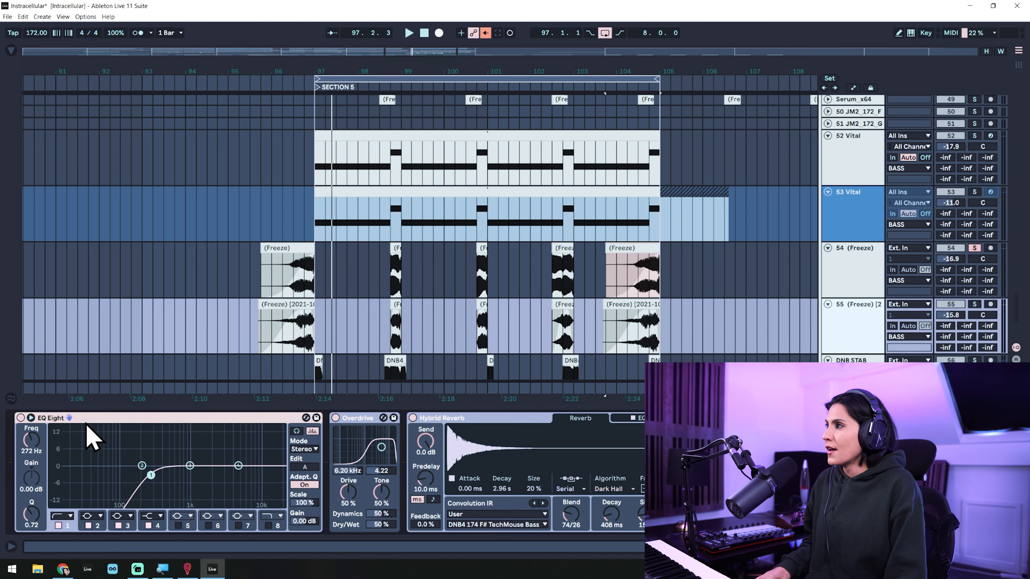
{"action": "left_click_drag", "start_coordinate": [363, 424], "coordinate": [841, 266]}
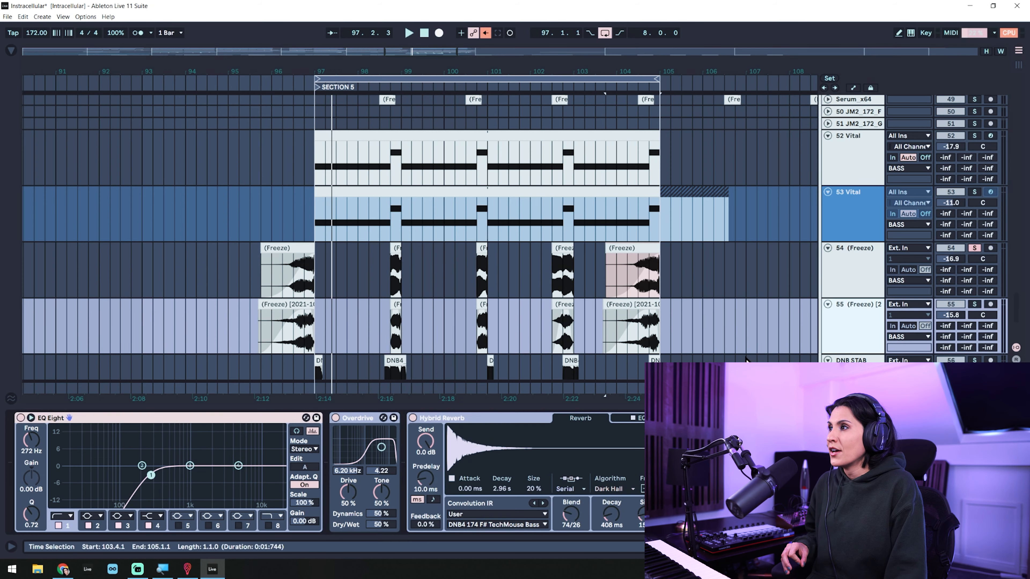
Step: Add a Hybrid Reverb after the Overdrive on track 54
{"action": "left_click", "coordinate": [485, 438]}
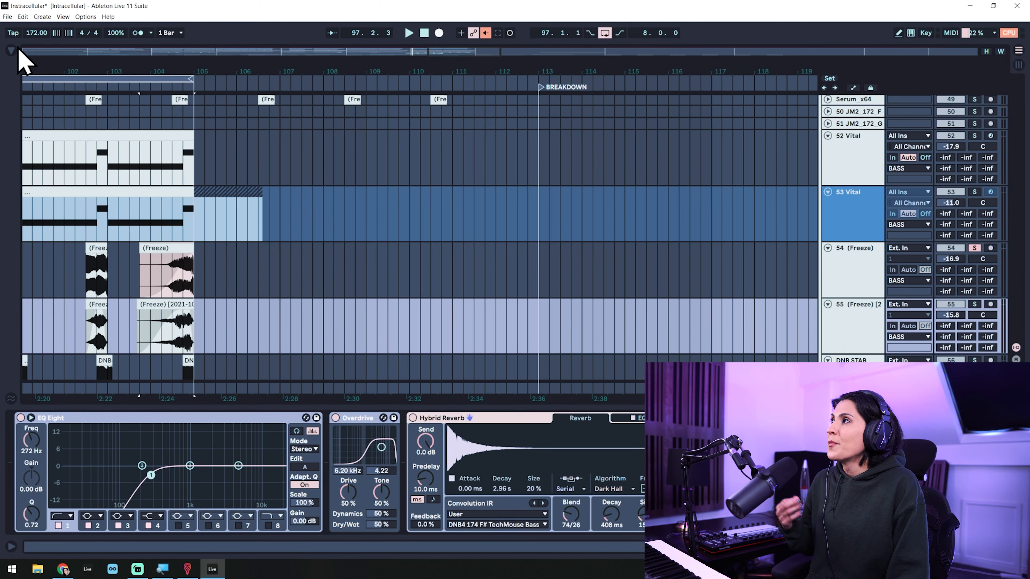
{"action": "left_click", "coordinate": [11, 51]}
{"action": "left_click_drag", "start_coordinate": [617, 421], "coordinate": [855, 278]}
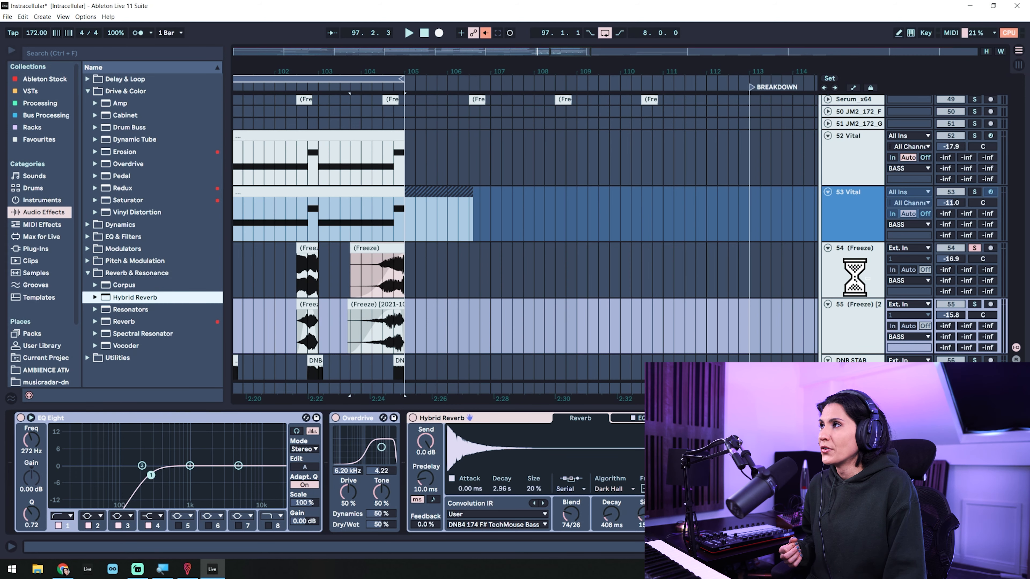
{"action": "left_click_drag", "start_coordinate": [244, 61], "coordinate": [506, 69]}
{"action": "left_click", "coordinate": [11, 50]}
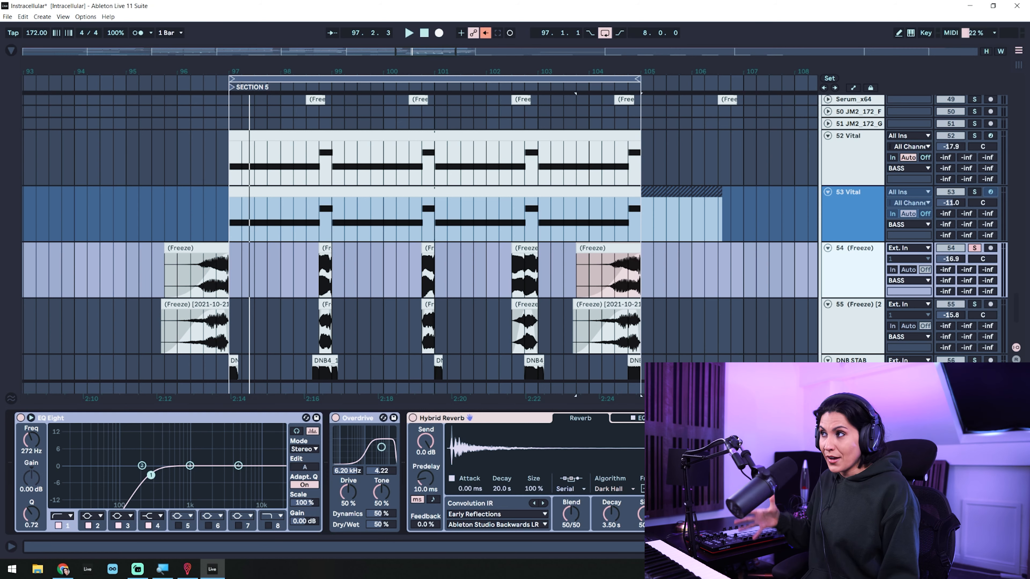
Step: Load the DNB4 stab clip at bar 101 of the DNB STAB track as the convolution IR in track 54's Hybrid Reverb
{"action": "scroll", "coordinate": [818, 253], "scroll_direction": "down", "scroll_amount": 1}
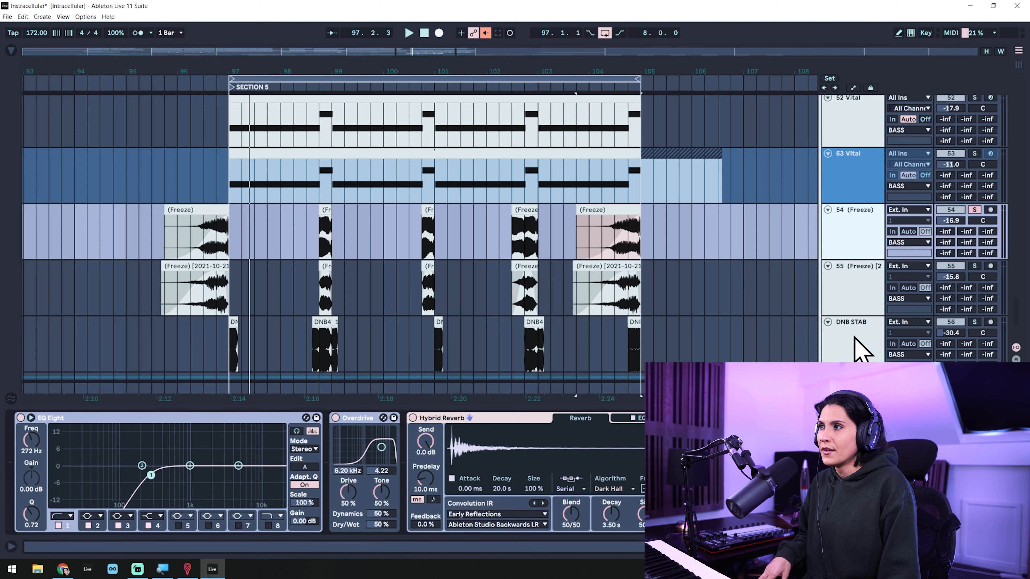
{"action": "left_click", "coordinate": [860, 350]}
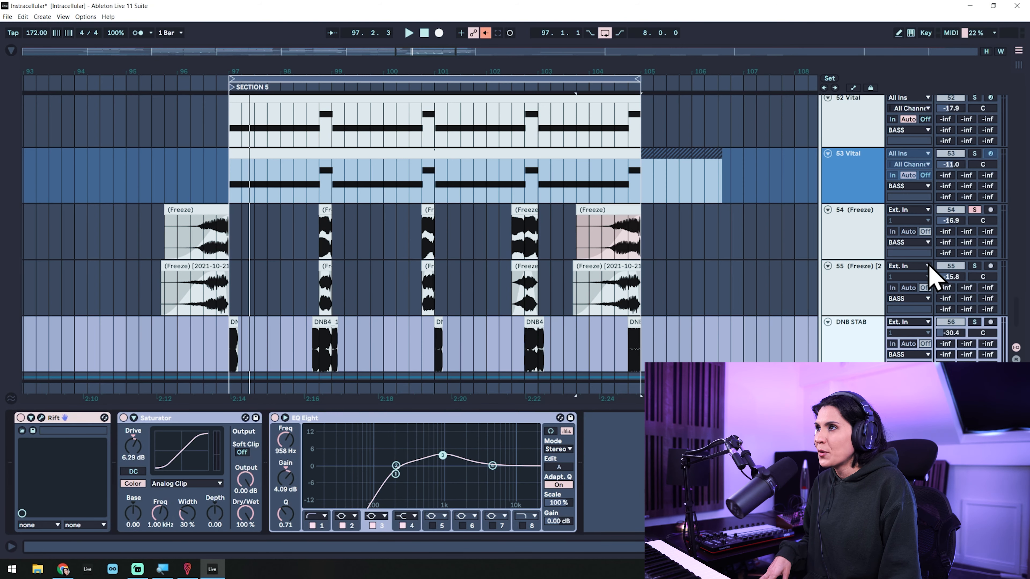
{"action": "left_click", "coordinate": [864, 231]}
{"action": "left_click_drag", "start_coordinate": [438, 327], "coordinate": [491, 446]}
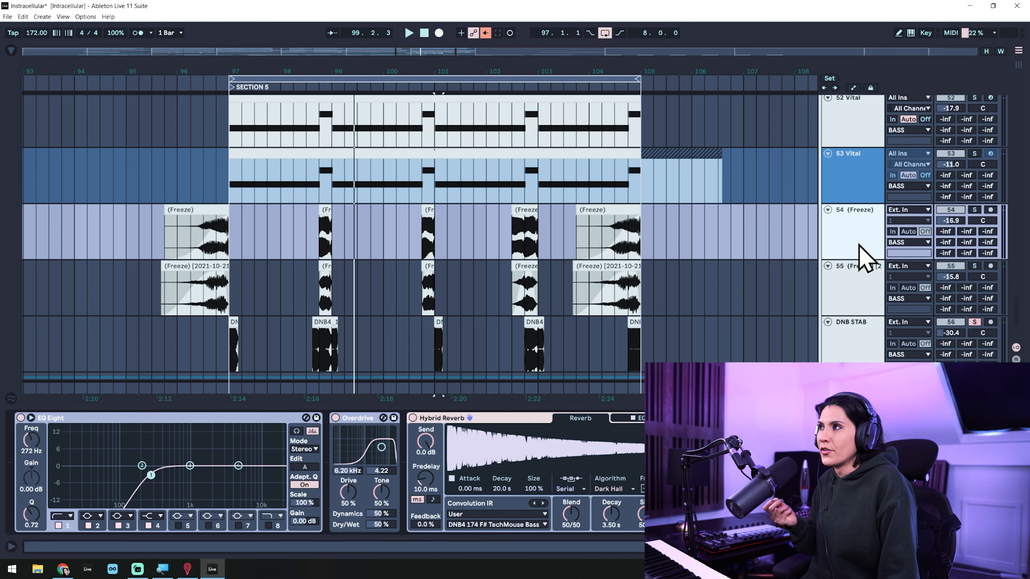
Step: While playing track 54 soloed, set its Hybrid Reverb to IR size 20 %, IR decay 2.83 s, blend 74/26 and algorithm decay 723 ms
{"action": "left_click", "coordinate": [974, 209]}
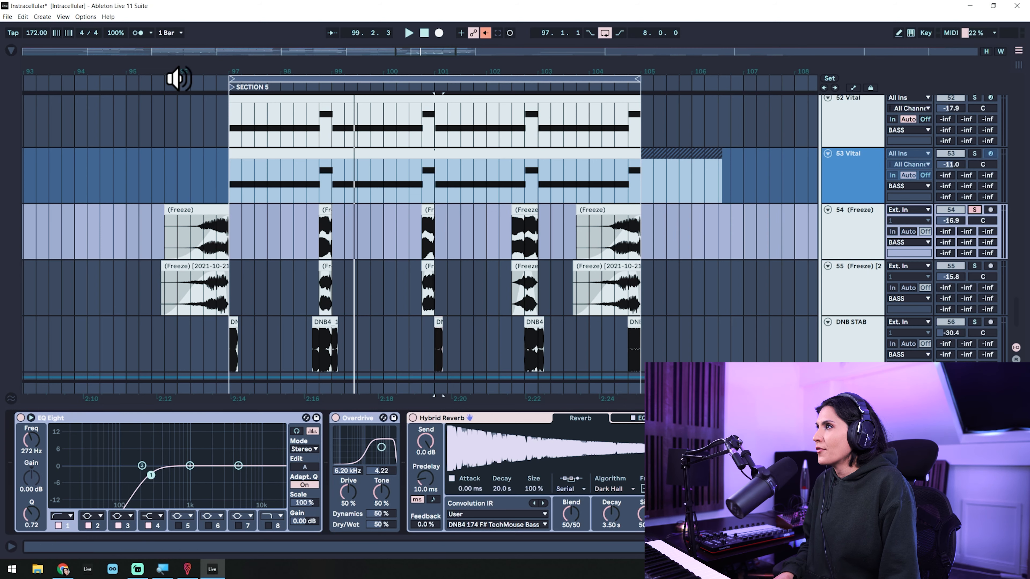
{"action": "left_click", "coordinate": [184, 81]}
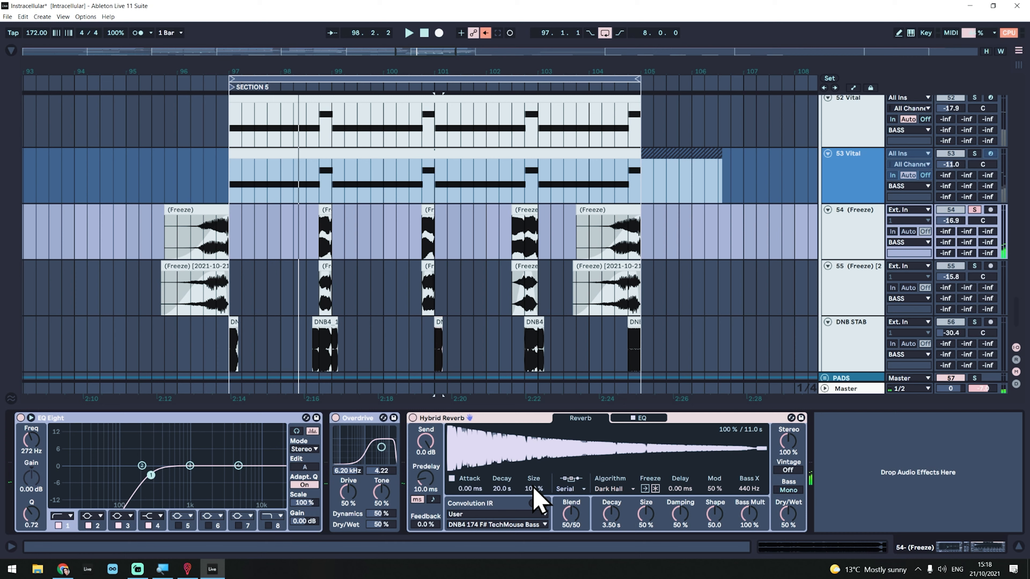
{"action": "left_click_drag", "start_coordinate": [534, 489], "coordinate": [499, 474]}
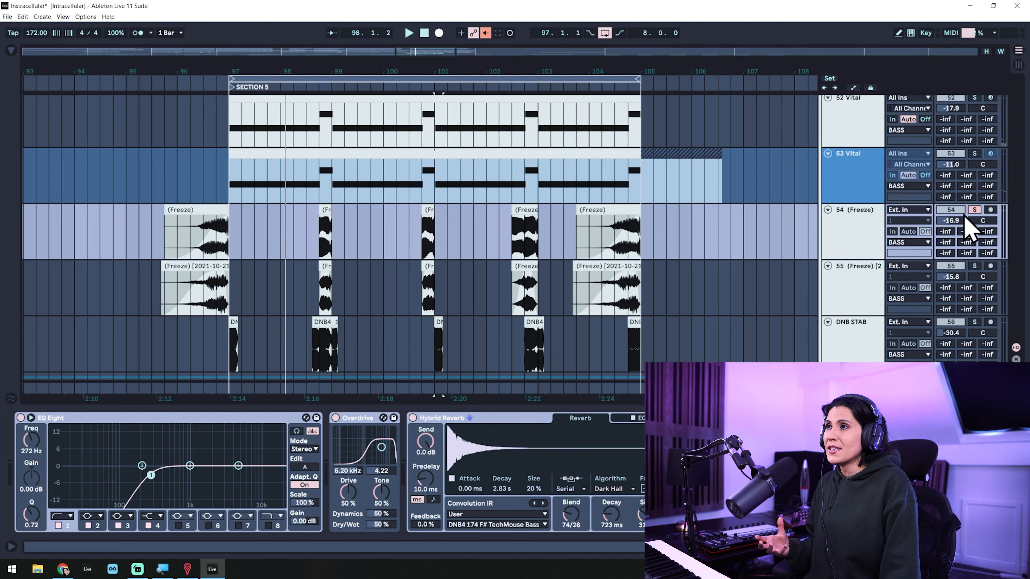
{"action": "scroll", "coordinate": [742, 203], "scroll_direction": "up", "scroll_amount": 2}
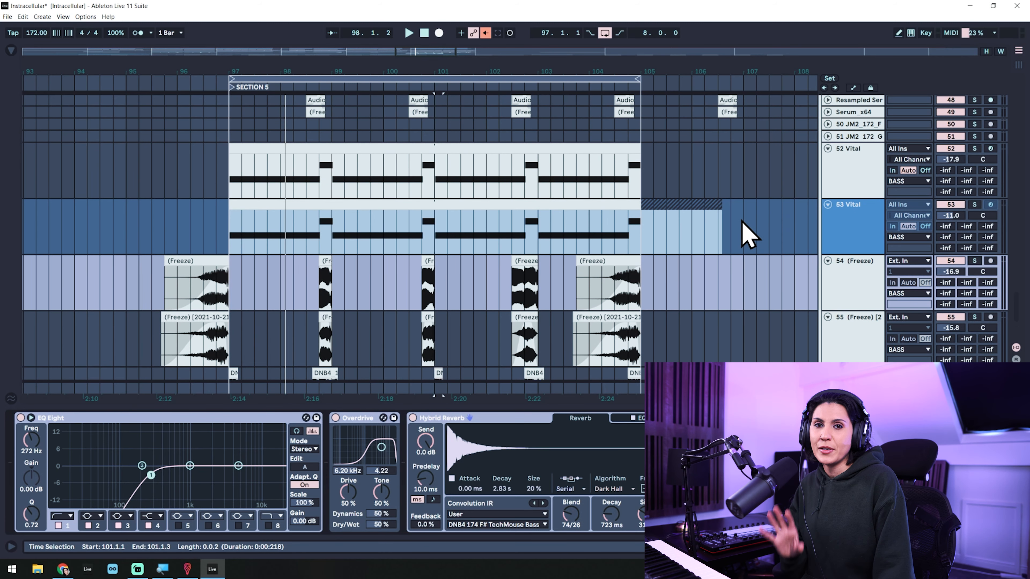
Step: Unfreeze the 53 Vital track
{"action": "left_click", "coordinate": [857, 232]}
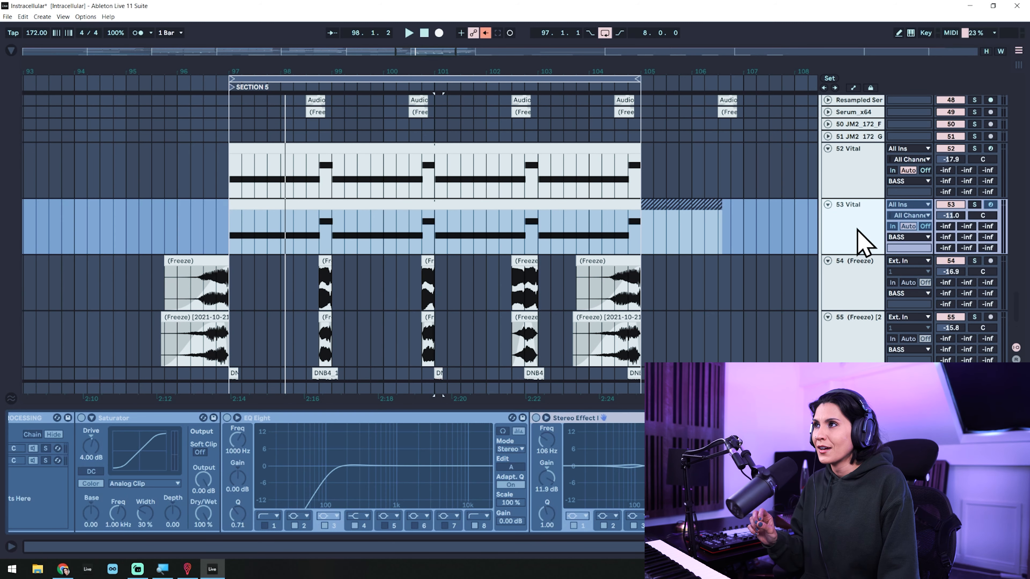
{"action": "right_click", "coordinate": [858, 230]}
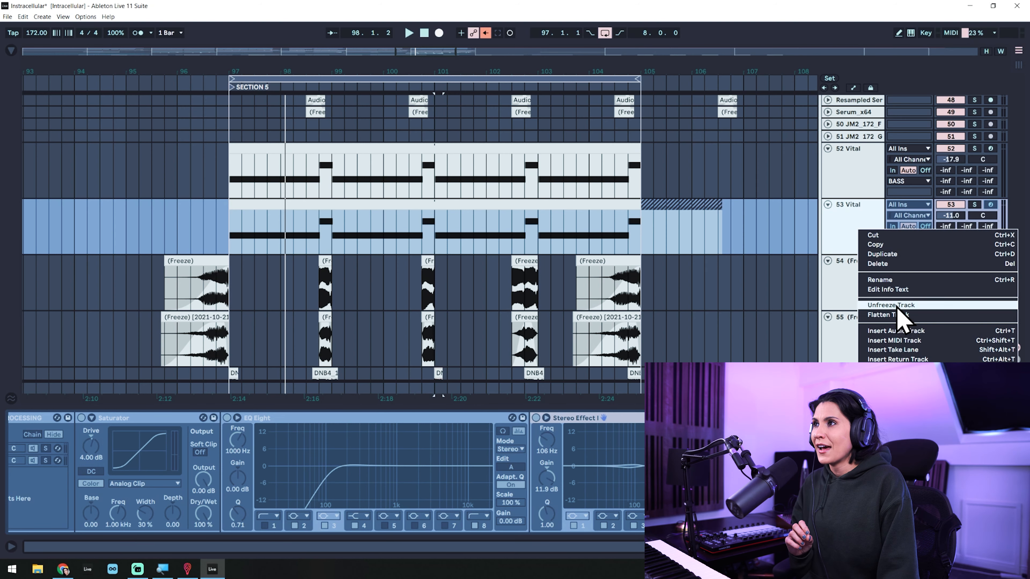
{"action": "left_click", "coordinate": [894, 305]}
{"action": "scroll", "coordinate": [795, 309], "scroll_direction": "down", "scroll_amount": 3}
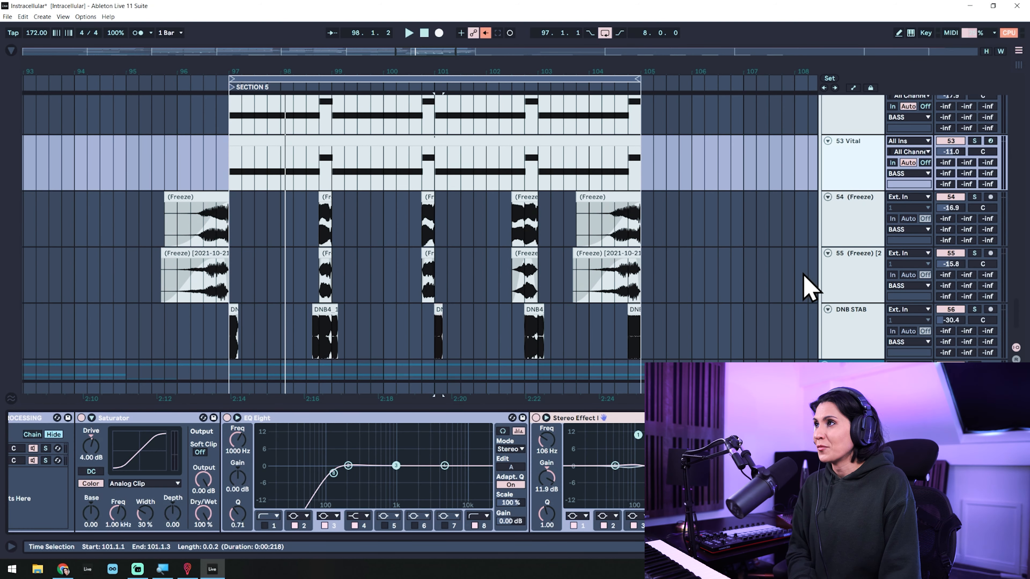